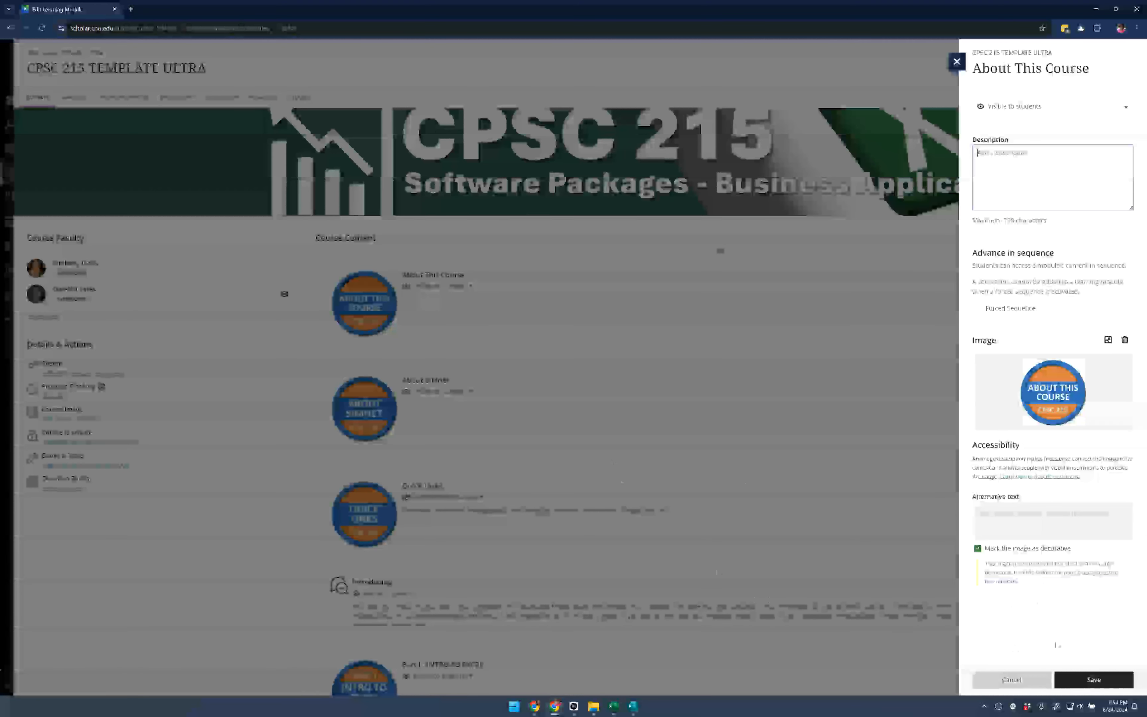
# Cancel editing of the About This Course module and review the circular module graphics throughout the course content list.
pyautogui.click(1011, 680)
pyautogui.scroll(-10, 576, 471)
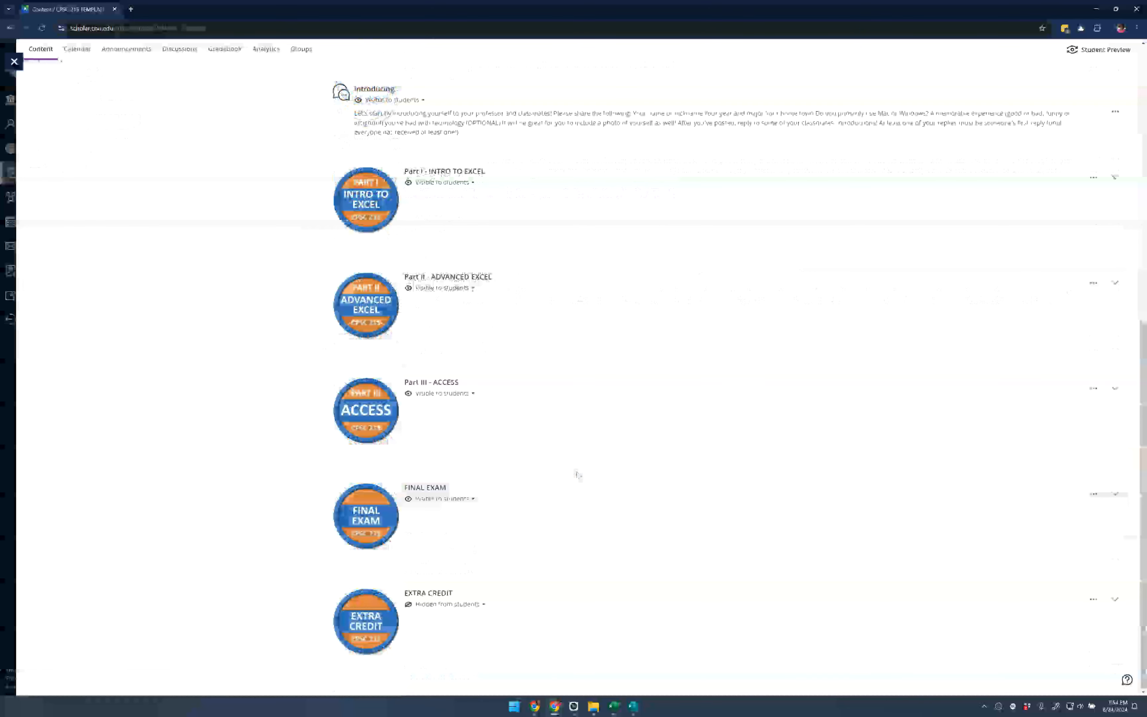
pyautogui.scroll(10, 577, 475)
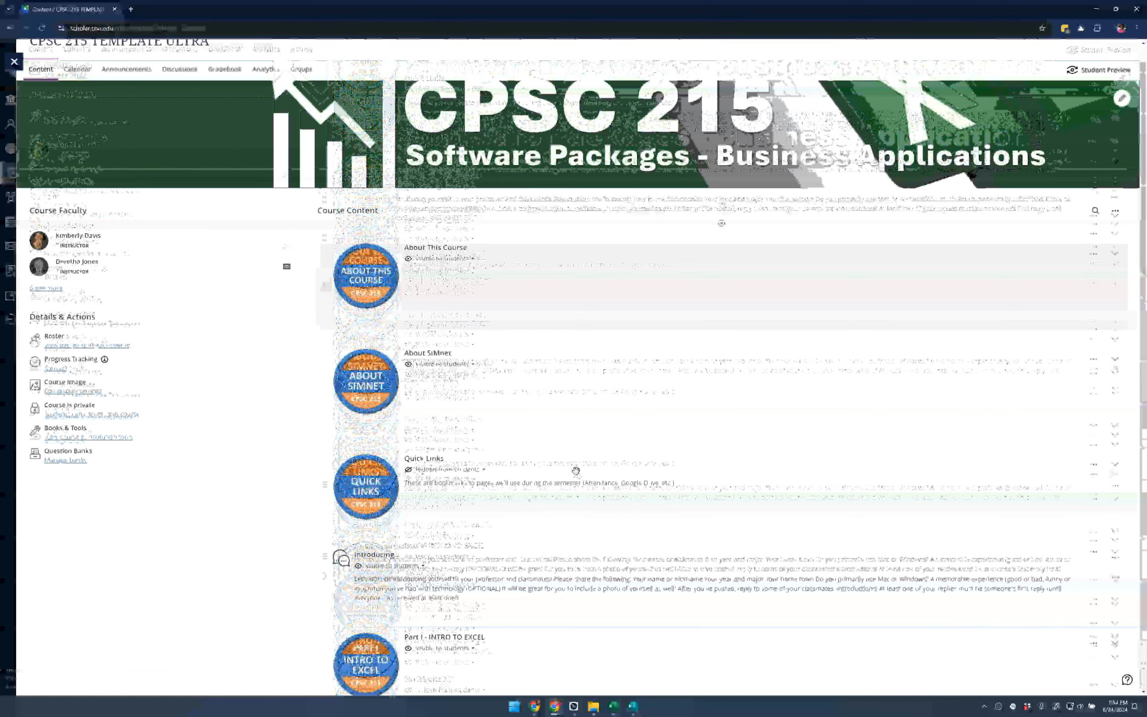
# Switch to the Excel workbook and look through the course rows on the Module Graphics sheet.
pyautogui.moveTo(613, 711)
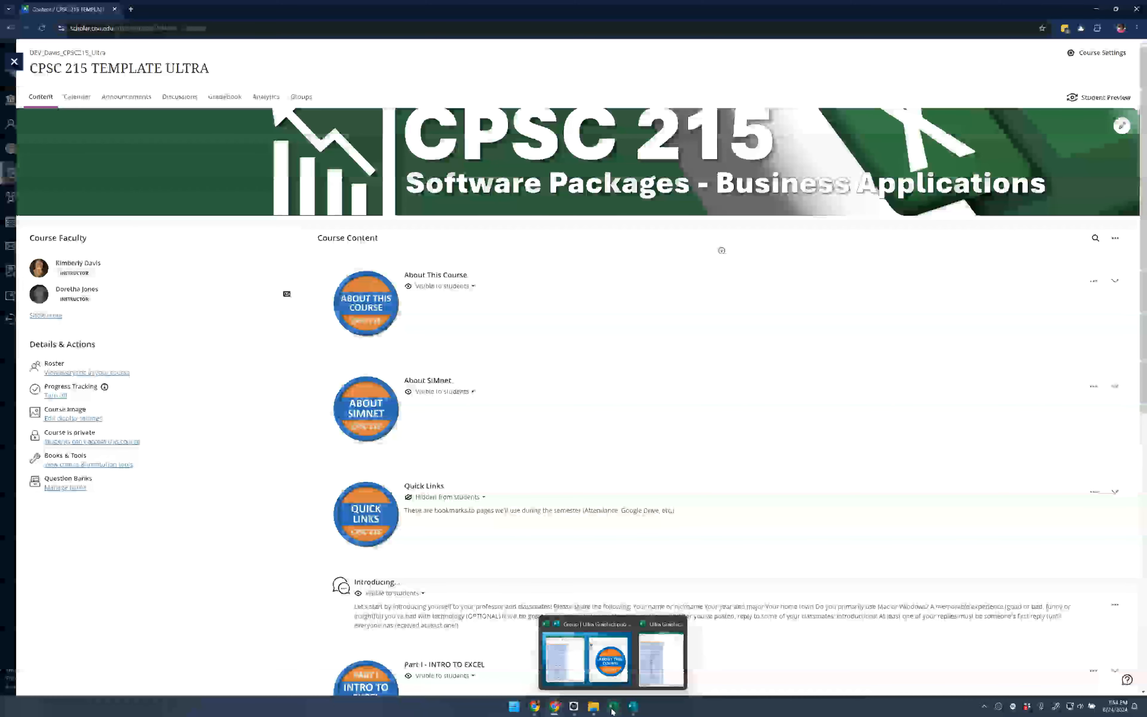
pyautogui.click(612, 708)
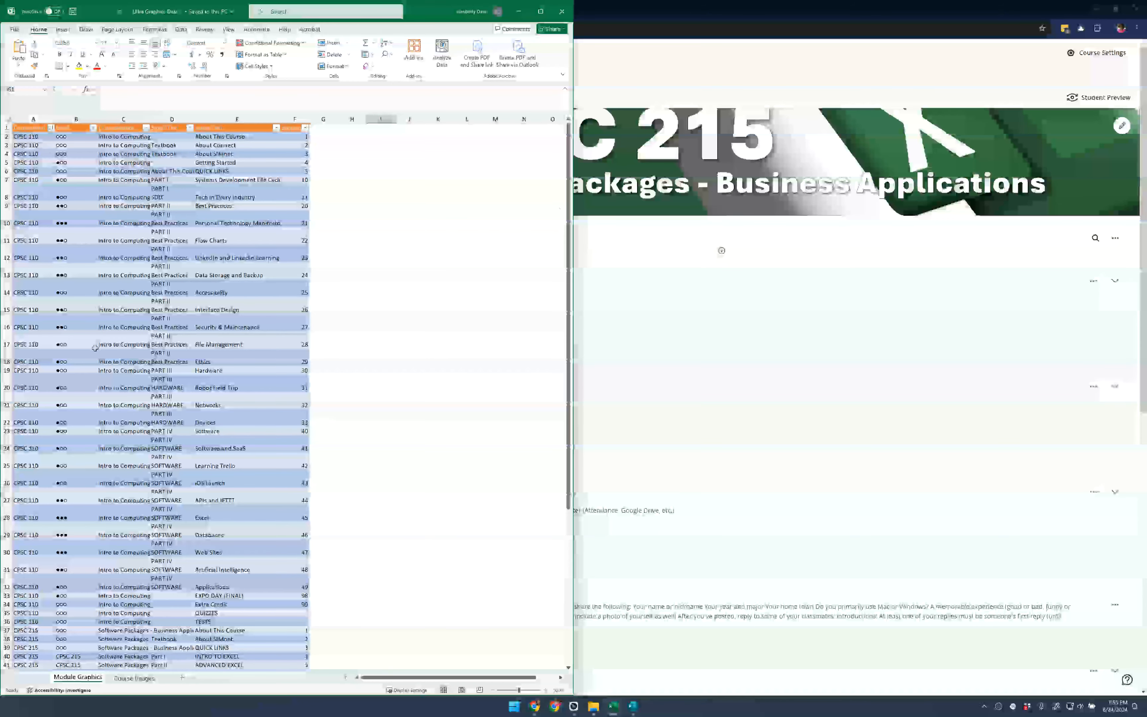
pyautogui.scroll(-6, 95, 348)
pyautogui.scroll(6, 95, 349)
pyautogui.scroll(-3, 47, 549)
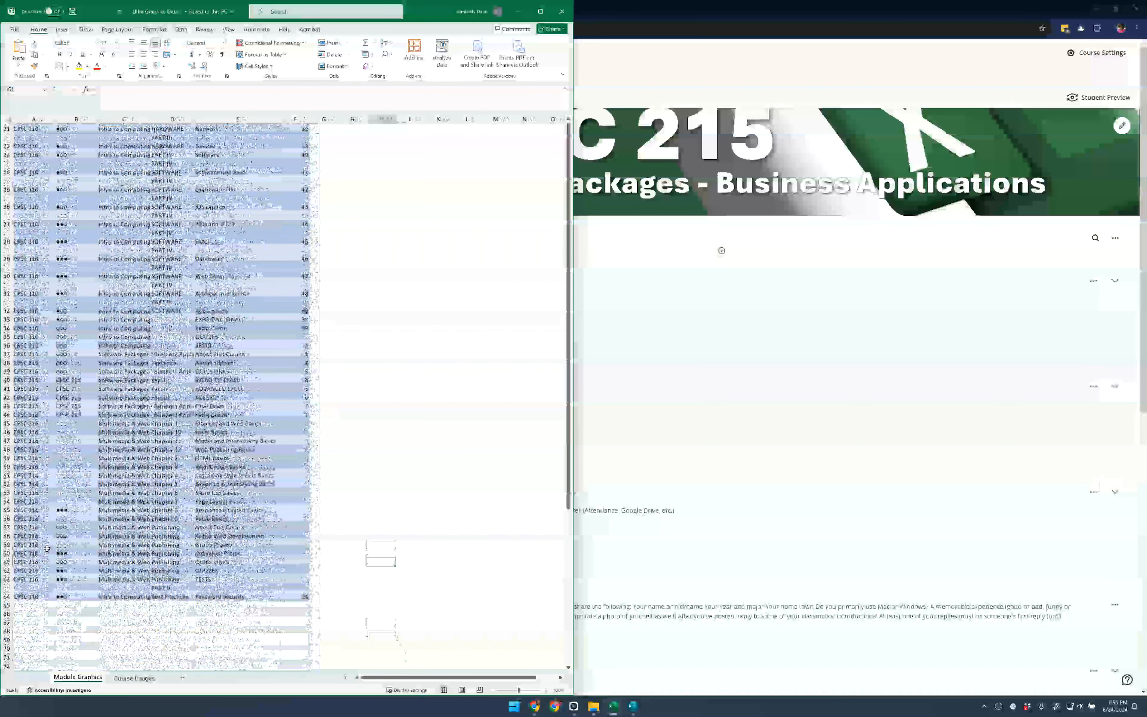
pyautogui.scroll(3, 47, 549)
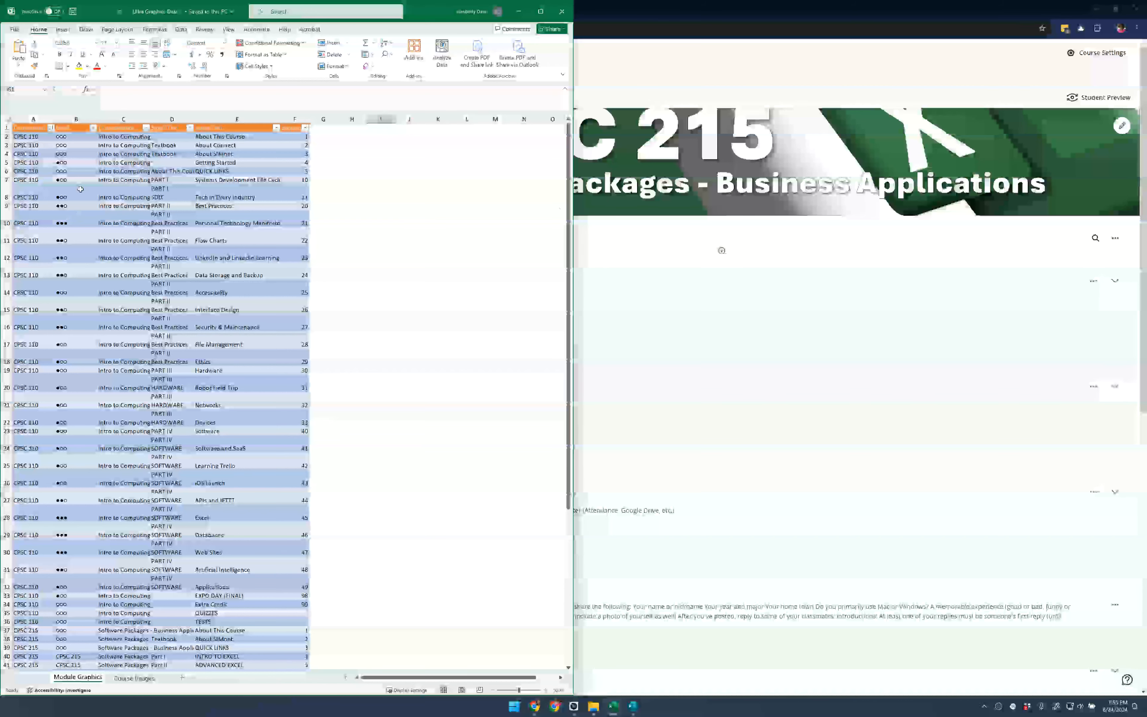
# Examine the course number column and the Level dot ratings of the CPSC 110 rows.
pyautogui.click(29, 138)
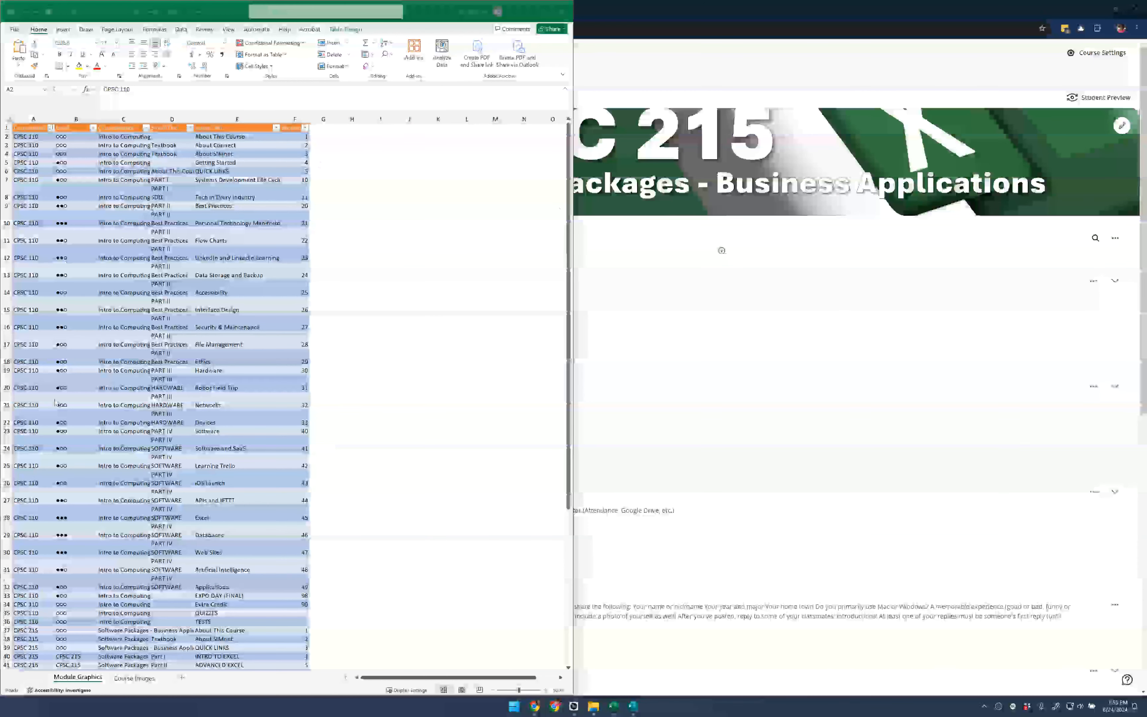
pyautogui.click(66, 163)
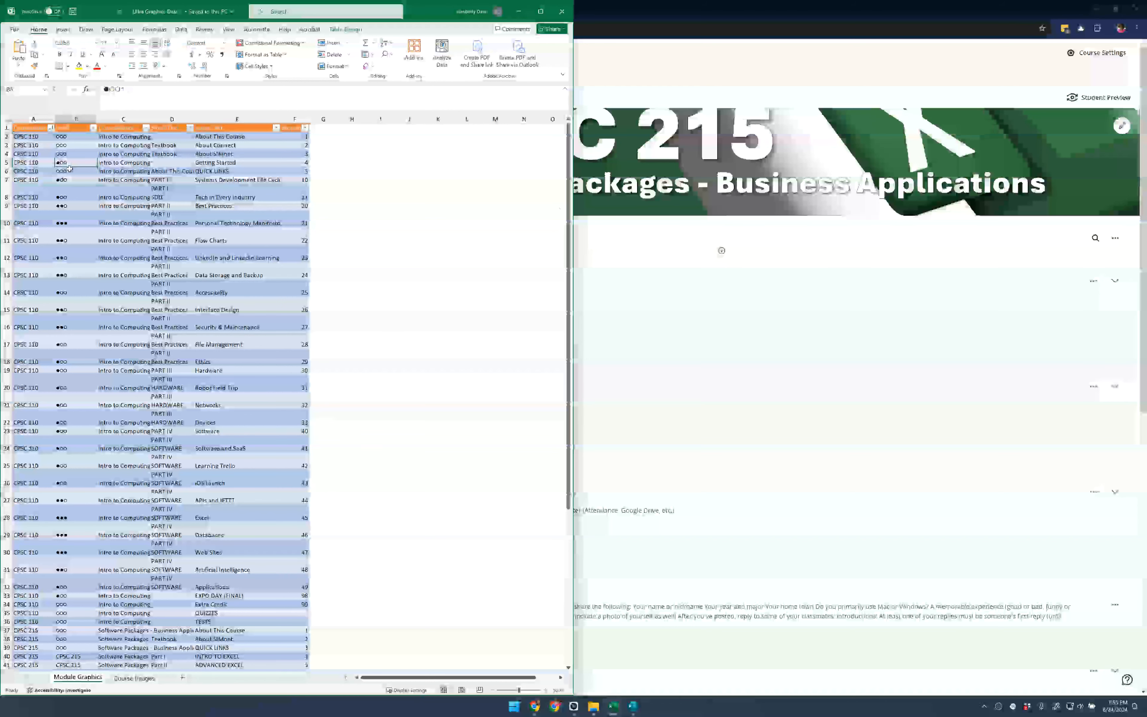
pyautogui.click(62, 239)
pyautogui.click(63, 217)
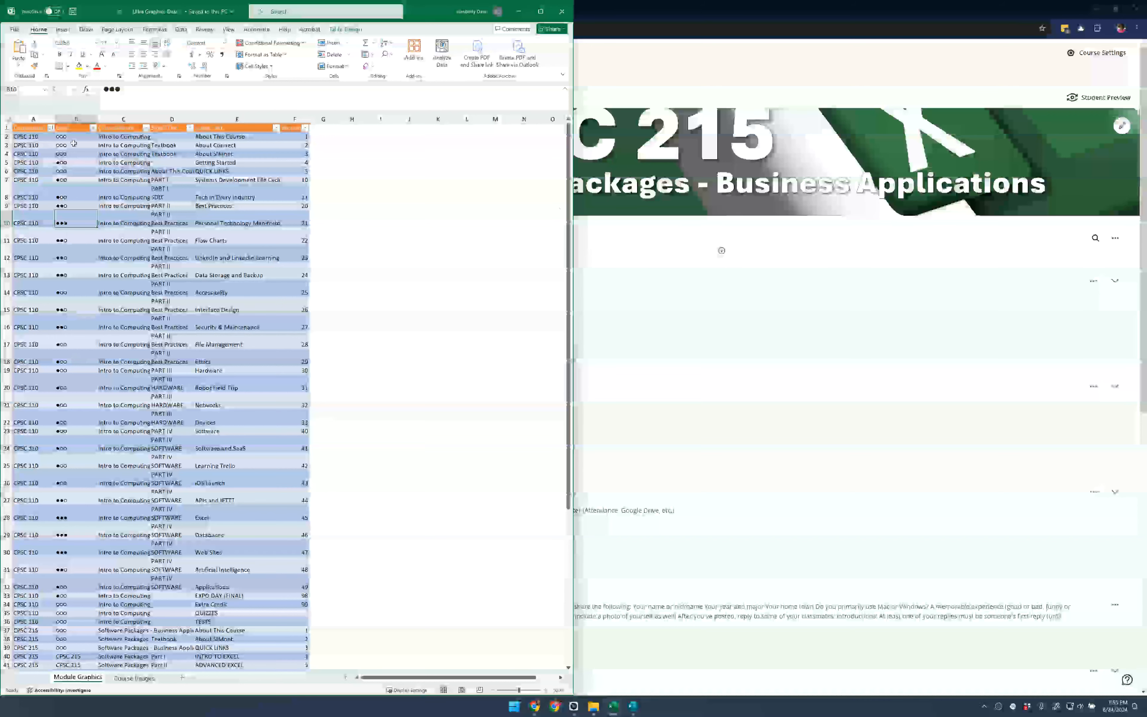
pyautogui.moveTo(75, 135); pyautogui.dragTo(71, 596)
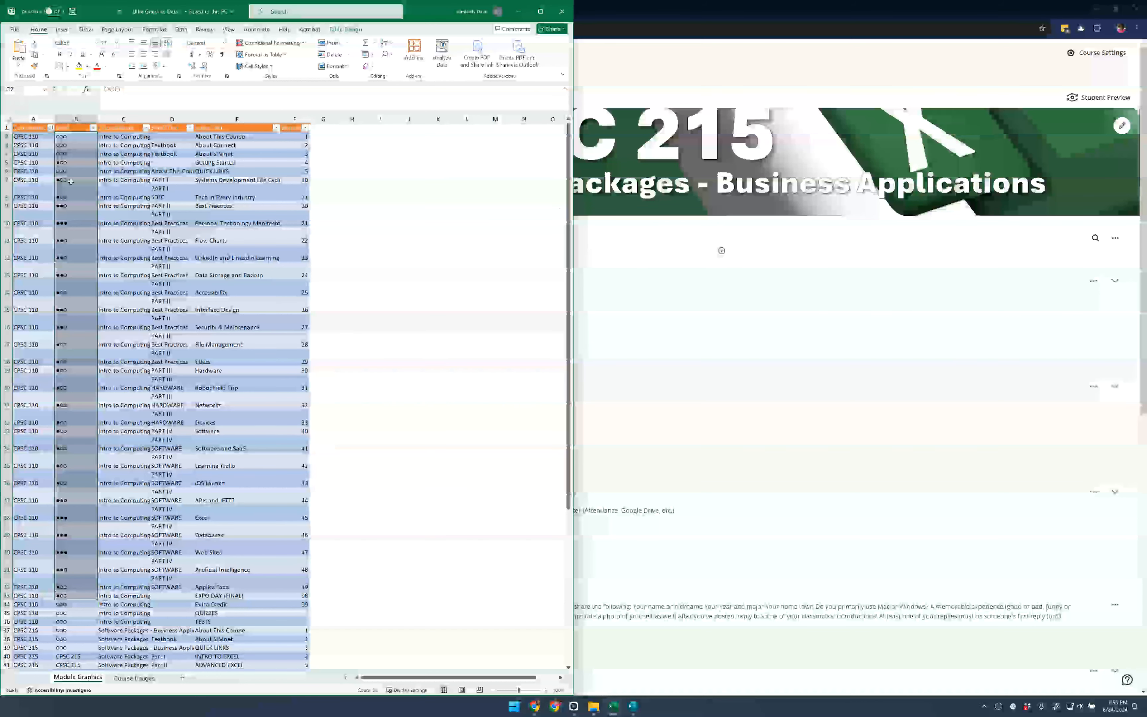
pyautogui.click(69, 137)
pyautogui.moveTo(69, 152); pyautogui.dragTo(71, 207)
pyautogui.click(78, 223)
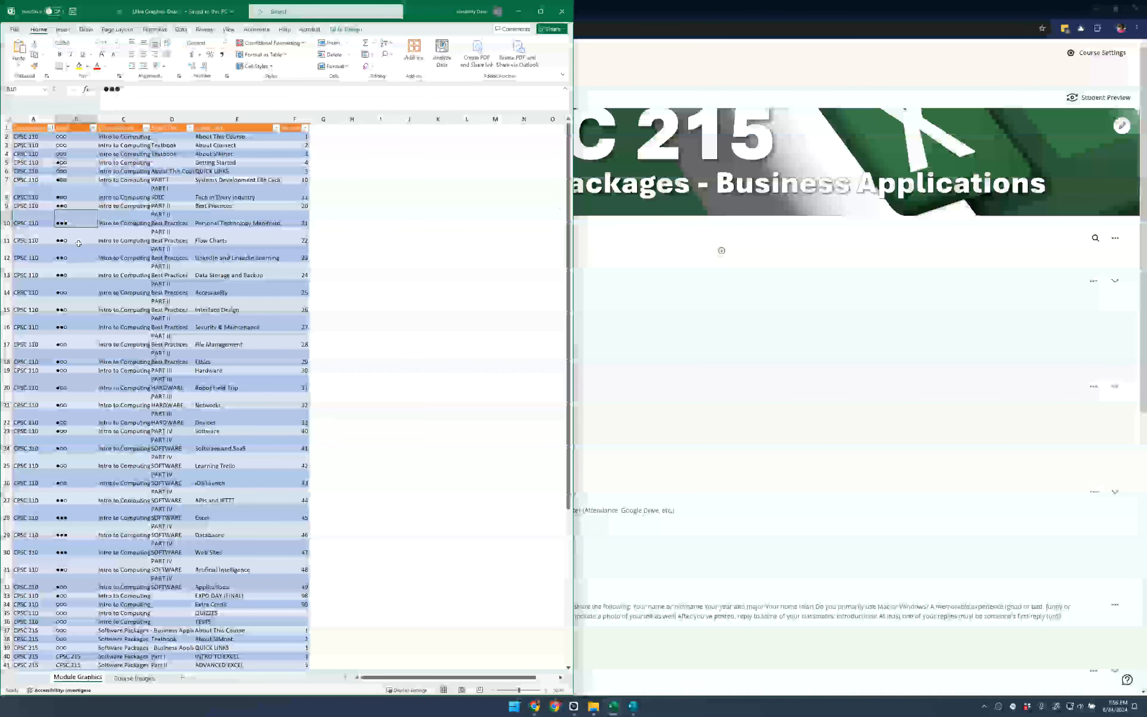
# Compare the Level ratings of the Databases and Web Sites rows with those of Getting Started and the Personal Technology row.
pyautogui.click(71, 530)
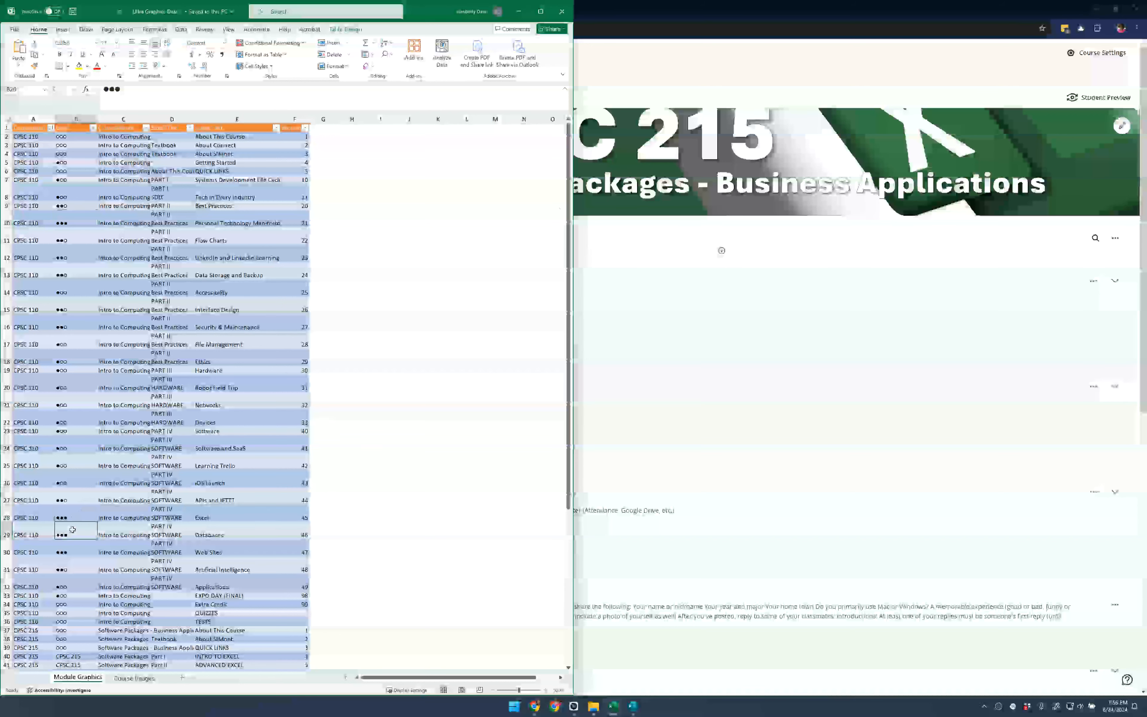
pyautogui.click(73, 560)
pyautogui.moveTo(72, 560); pyautogui.dragTo(72, 138)
pyautogui.click(71, 164)
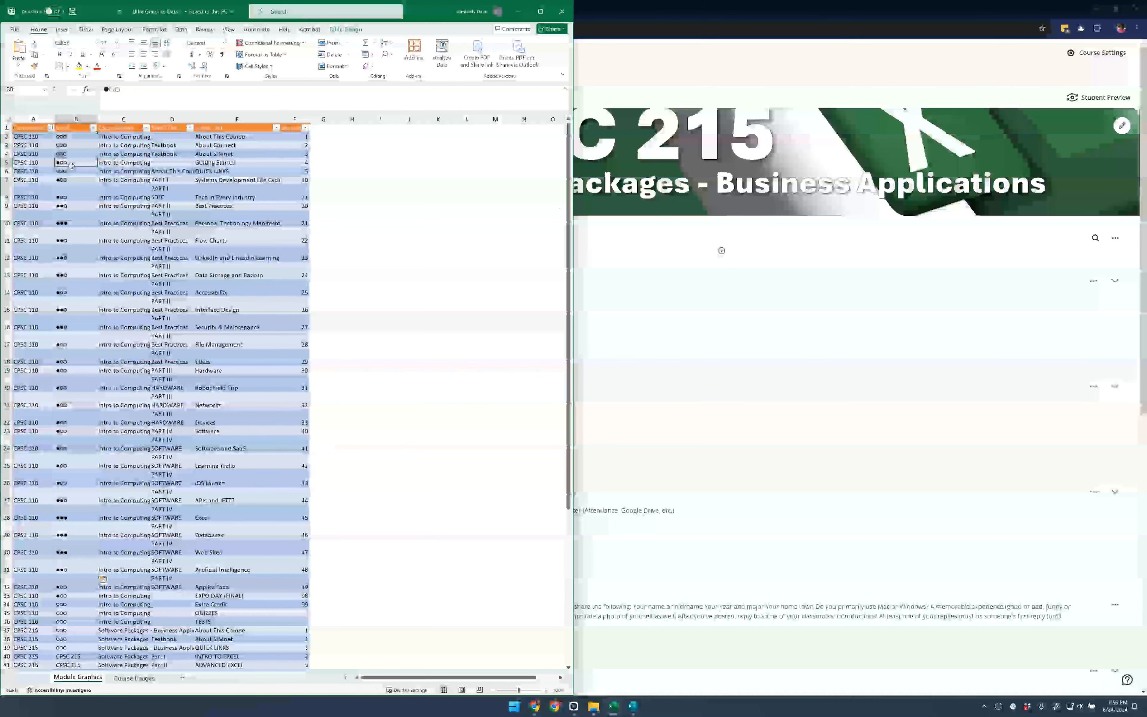
pyautogui.click(77, 223)
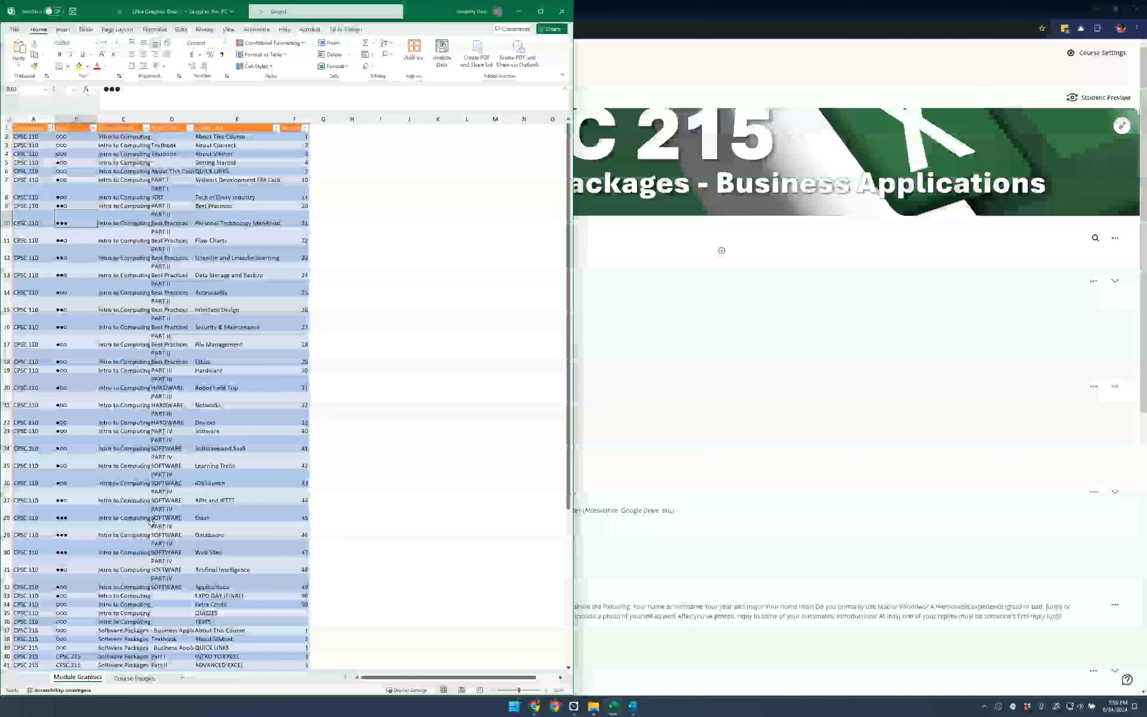
# Select the Level values of the CPSC 110 rows and inspect the Level column further down the table.
pyautogui.click(120, 137)
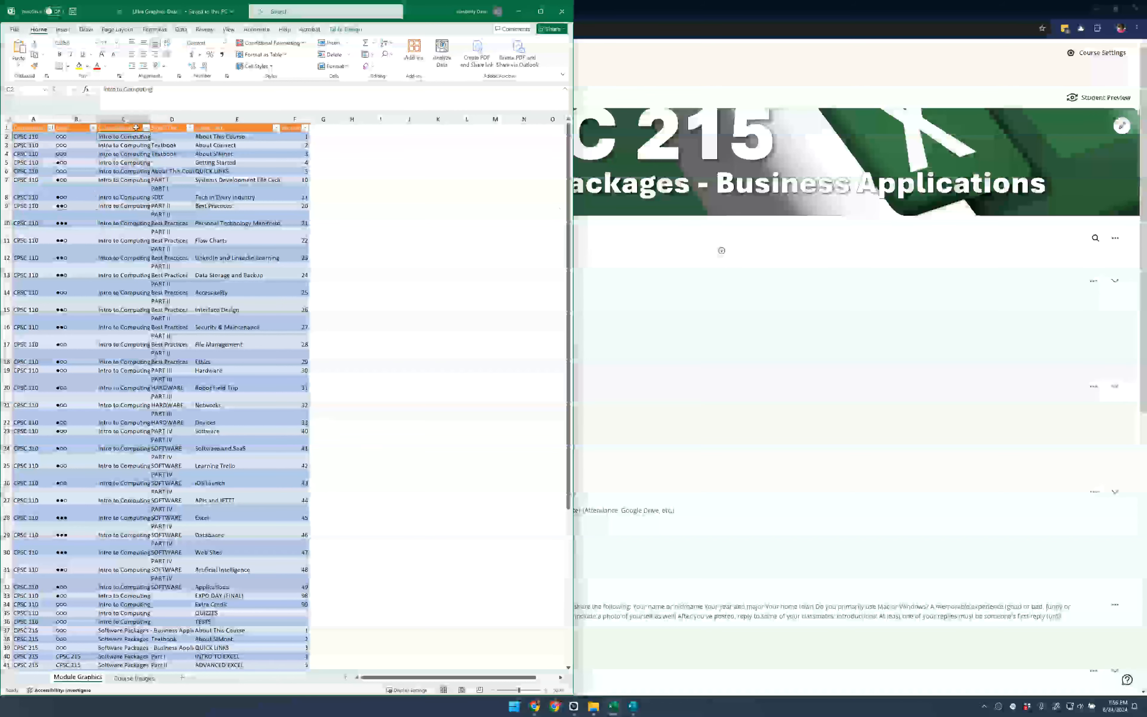
pyautogui.moveTo(71, 137); pyautogui.dragTo(71, 595)
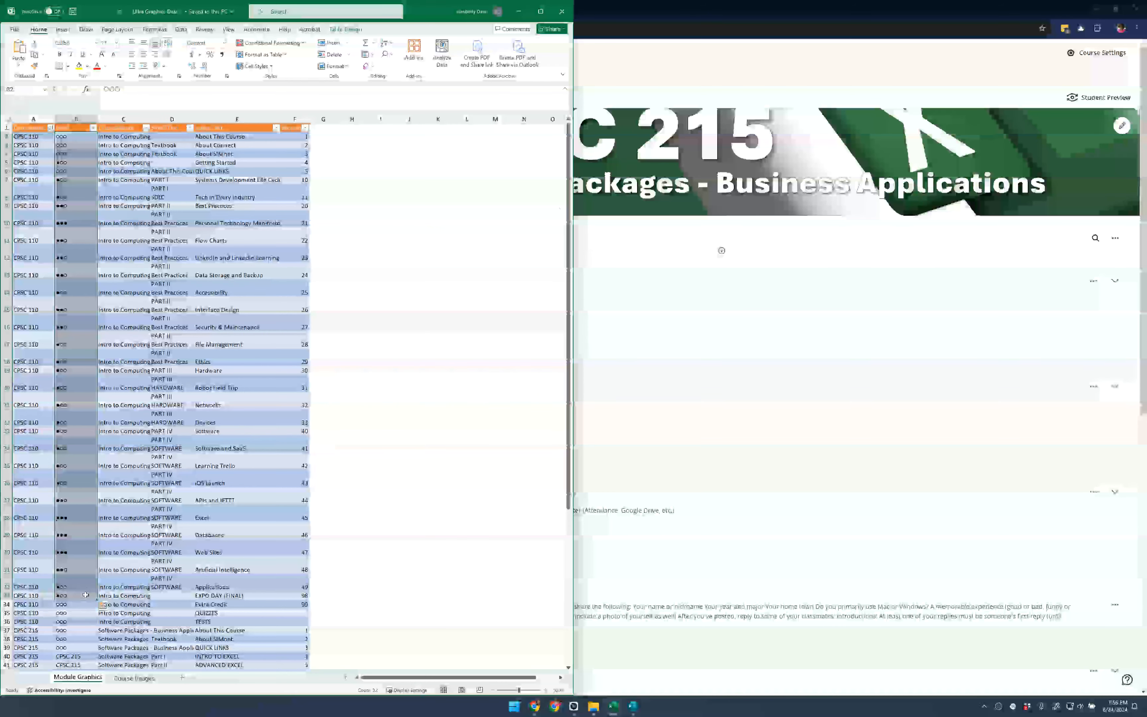
pyautogui.scroll(-6, 85, 596)
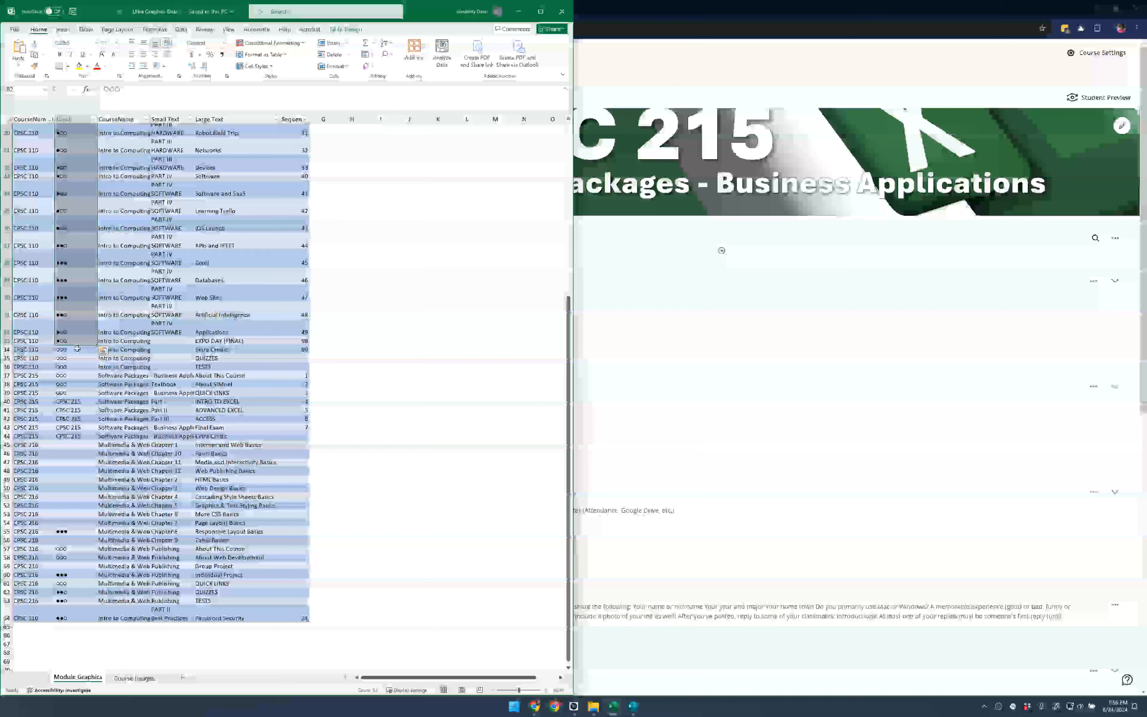
pyautogui.press('ctrl')
pyautogui.press('ctrl')
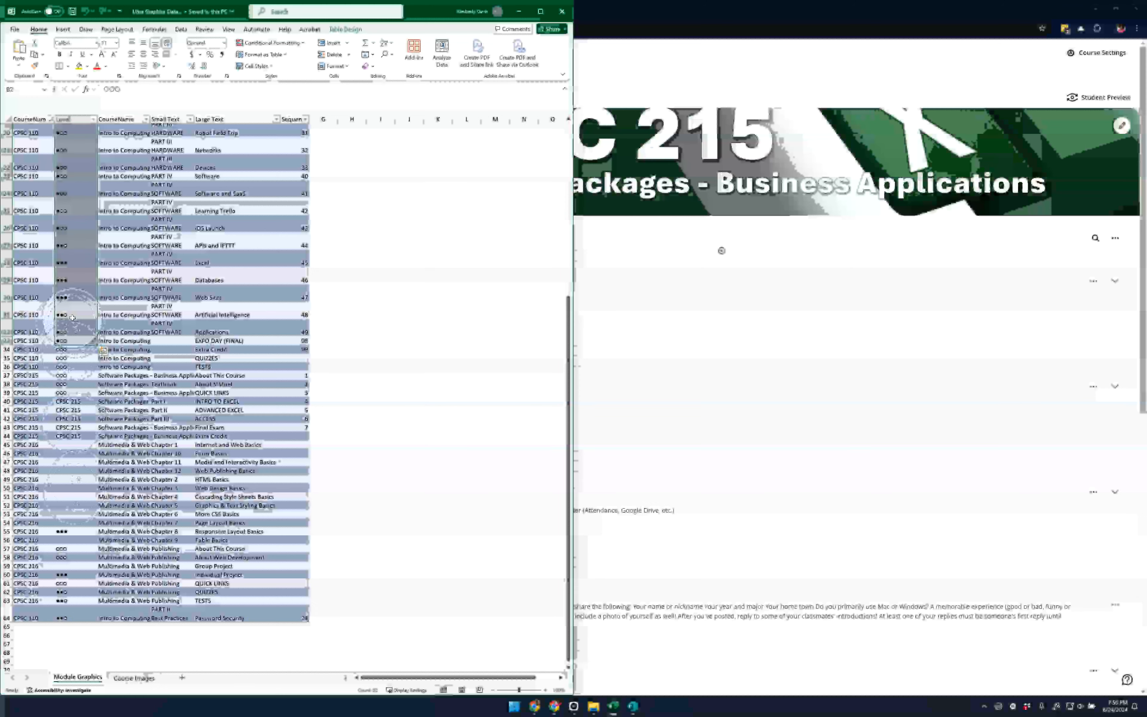
pyautogui.click(77, 314)
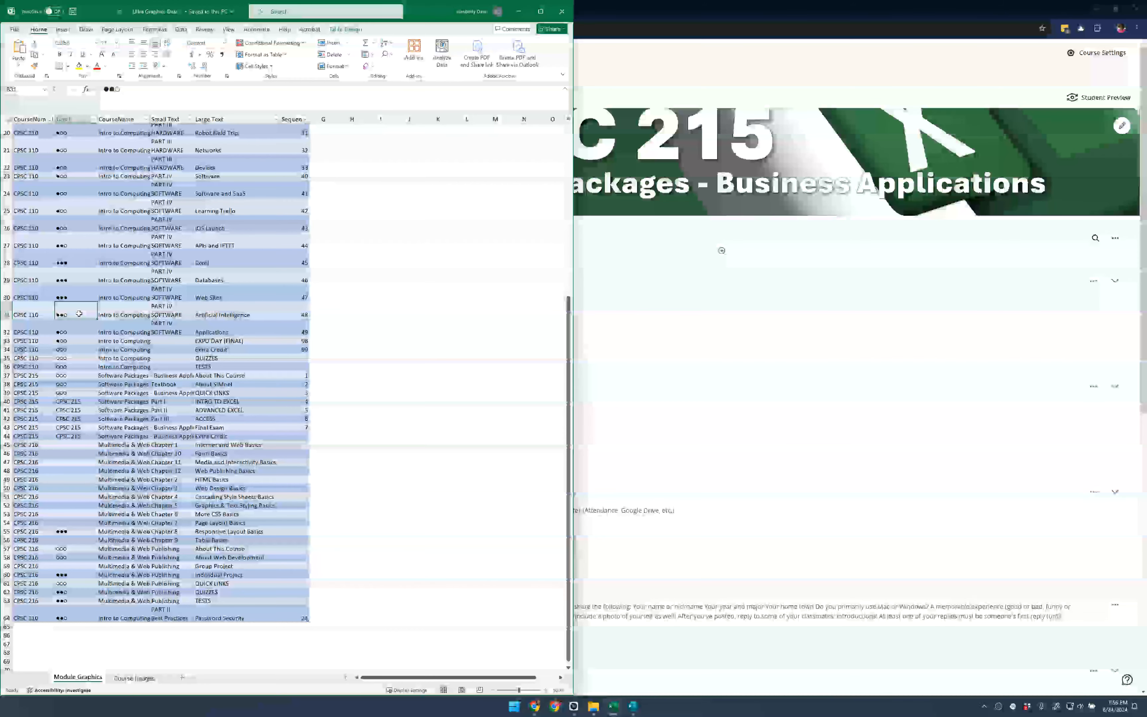
# Compare the CourseName entries of the Intro to Computing, Software Packages and Multimedia & Web Publishing rows.
pyautogui.scroll(7, 79, 261)
pyautogui.click(127, 180)
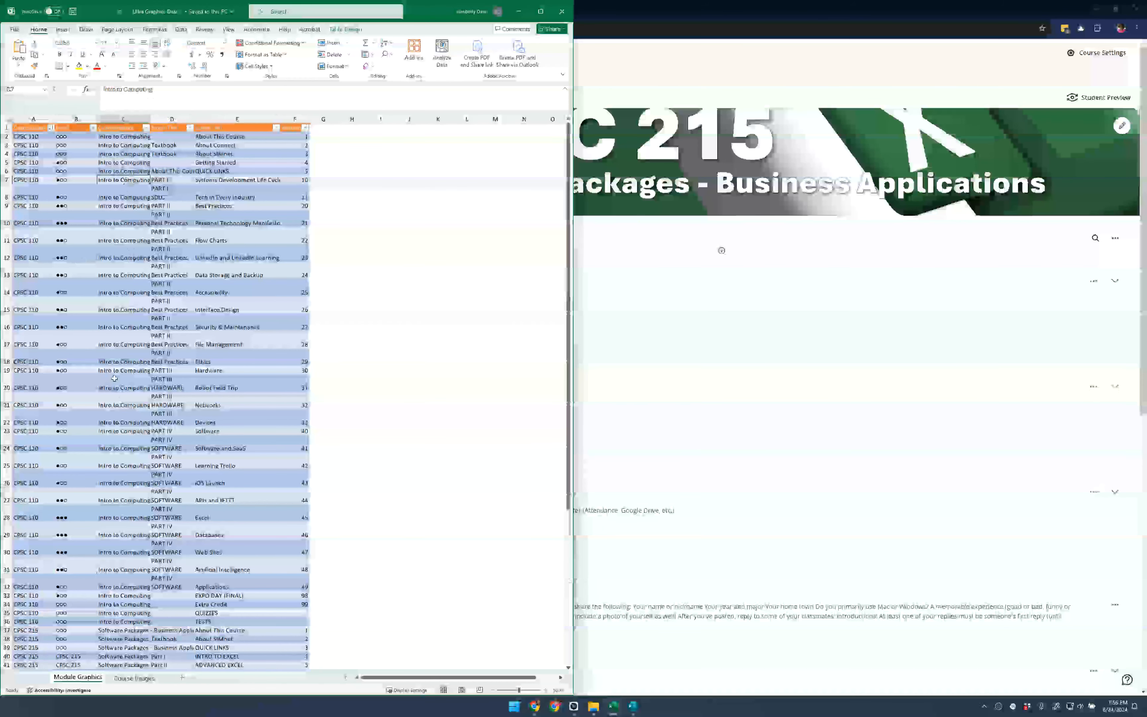
pyautogui.scroll(-4, 122, 470)
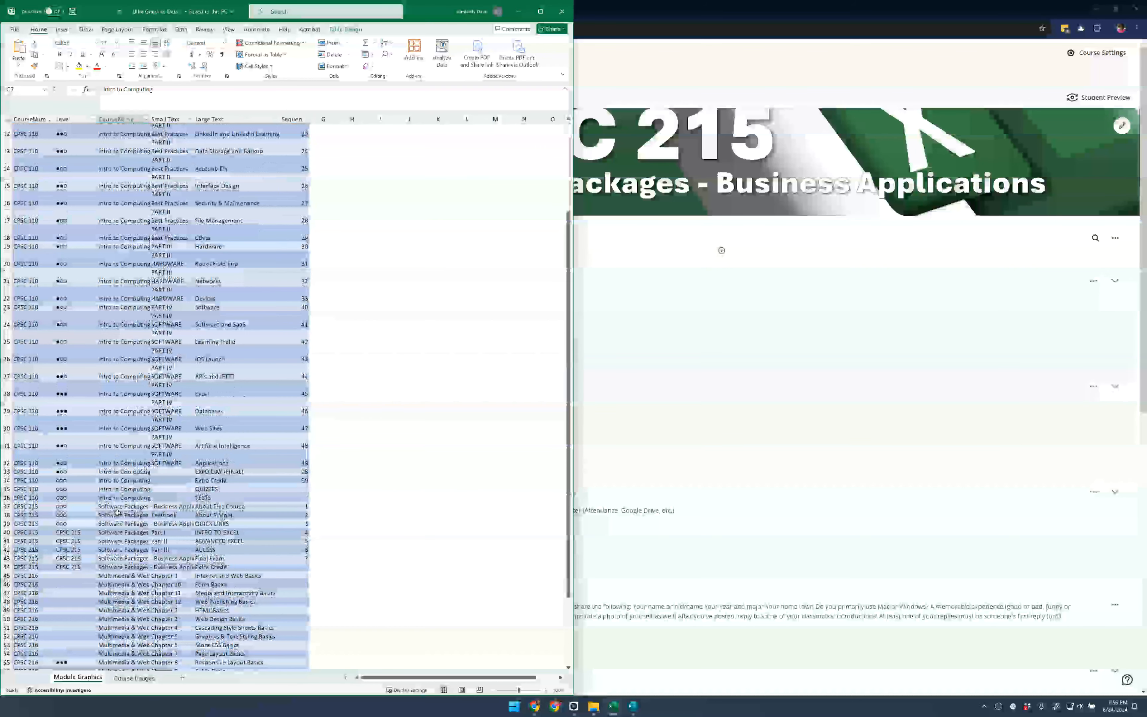
pyautogui.scroll(-3, 125, 531)
pyautogui.click(130, 534)
pyautogui.click(130, 454)
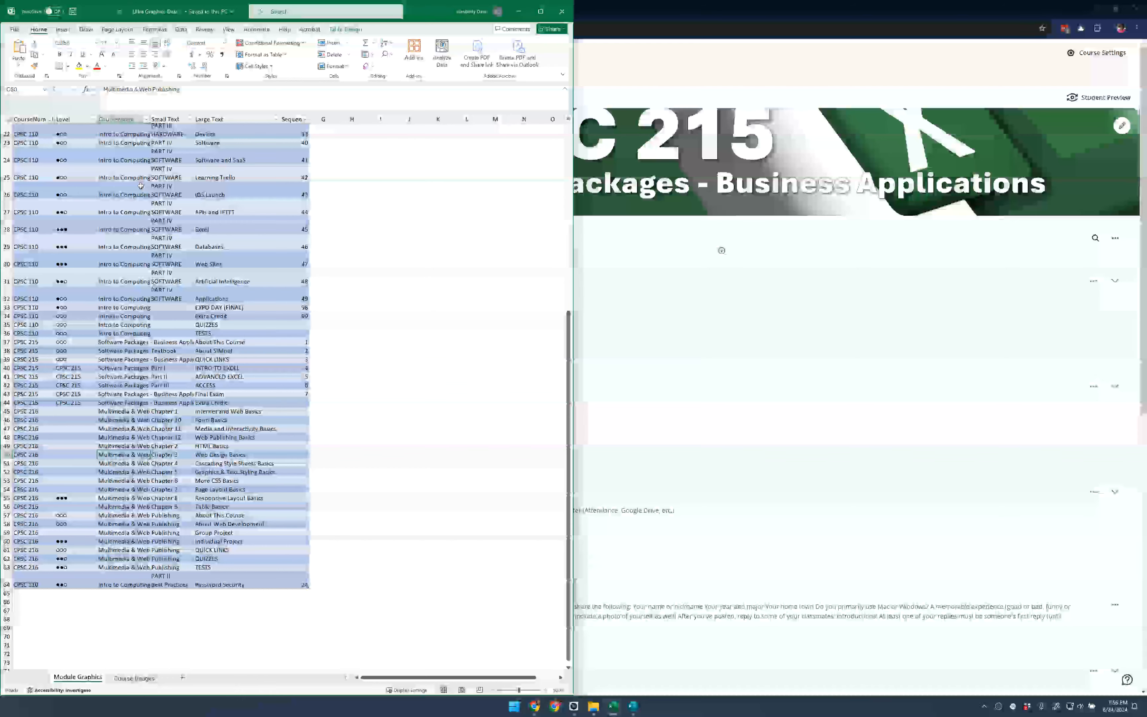
pyautogui.moveTo(141, 186); pyautogui.dragTo(135, 170)
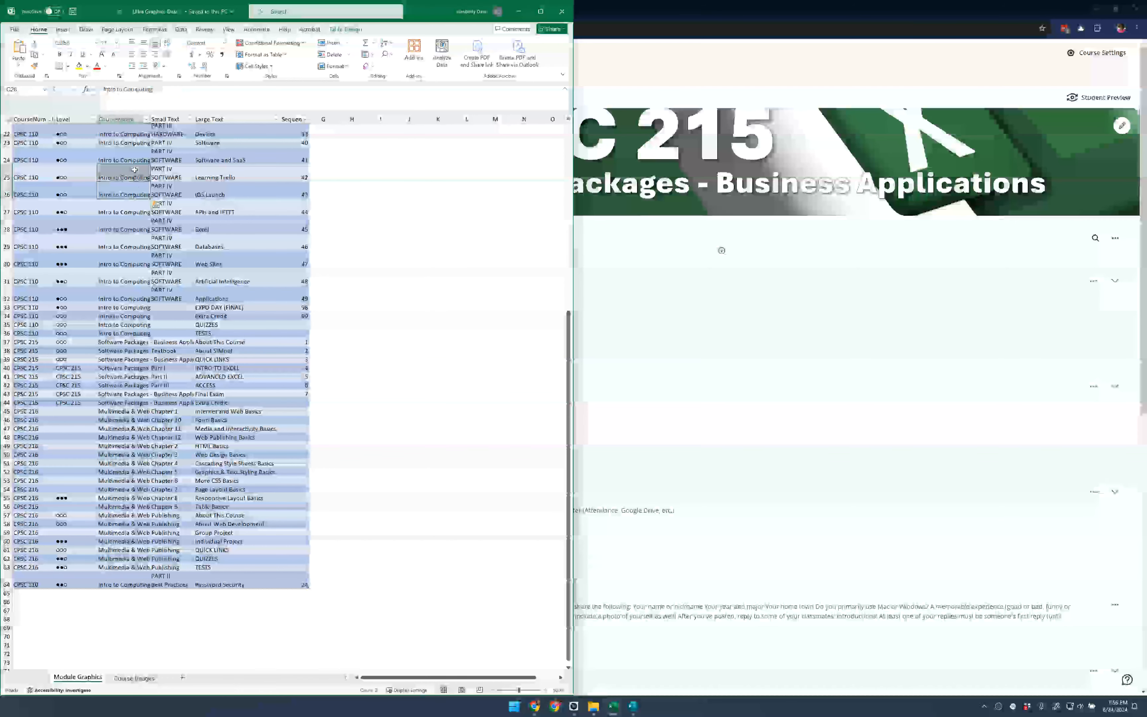
pyautogui.scroll(7, 138, 170)
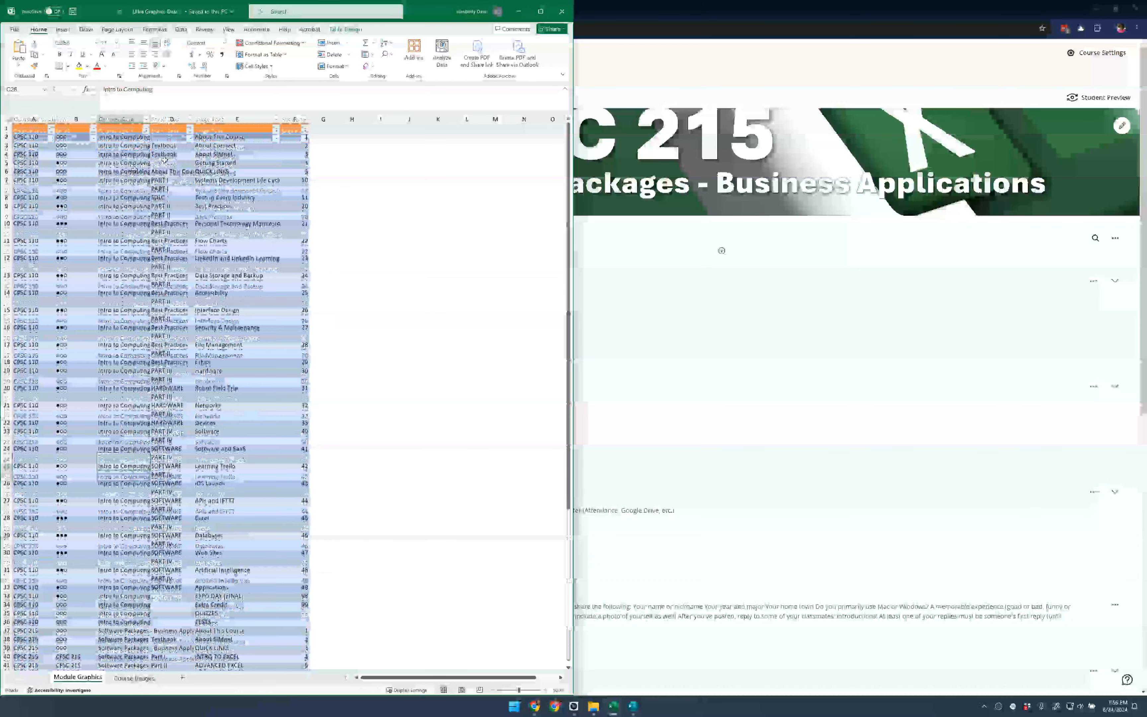
# Check sample entries in the Small Text, Large Text and Sequence columns, and widen the Sequence column slightly.
pyautogui.click(169, 145)
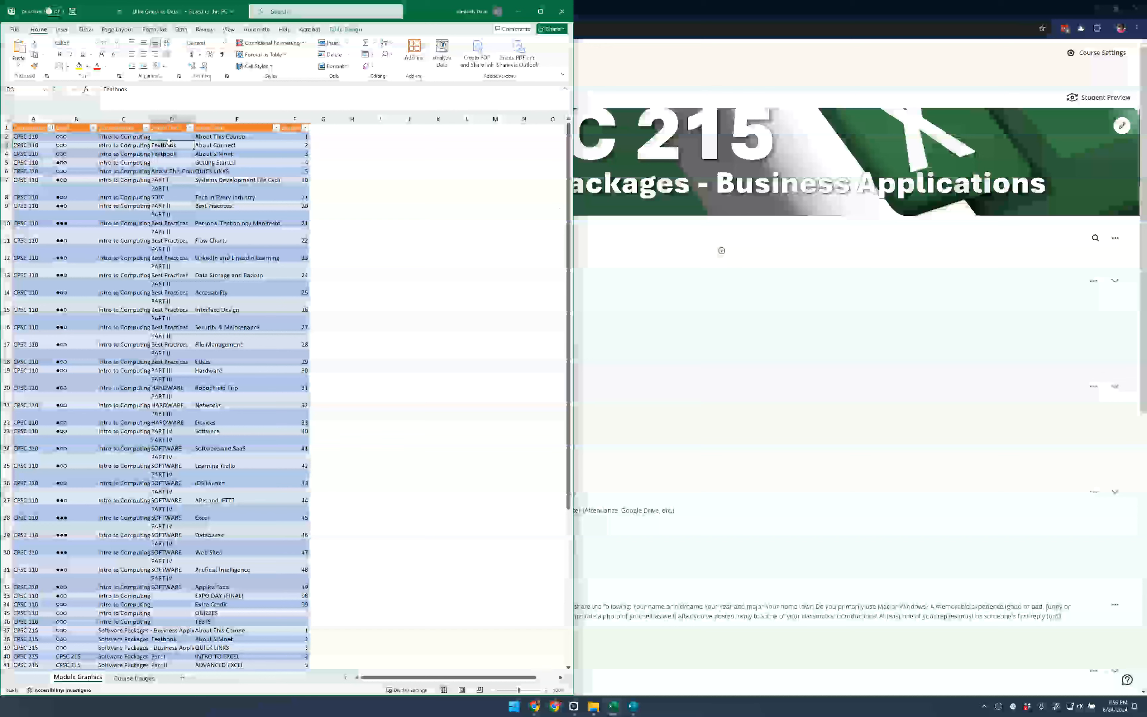
pyautogui.click(231, 172)
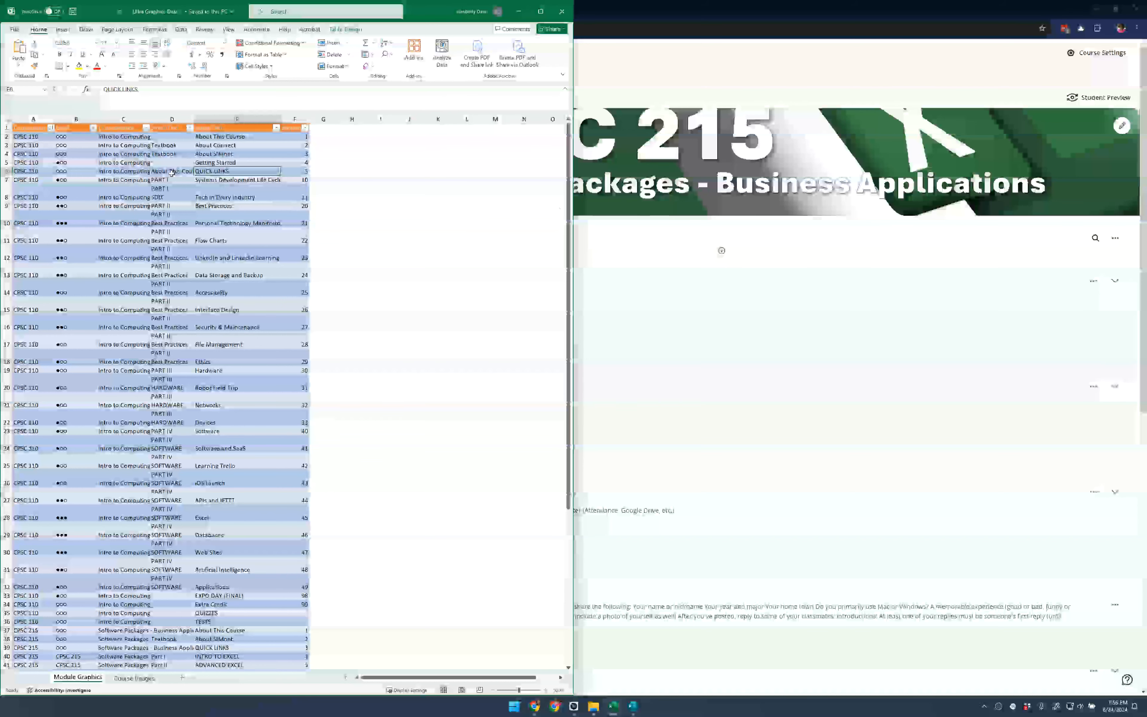
pyautogui.click(298, 154)
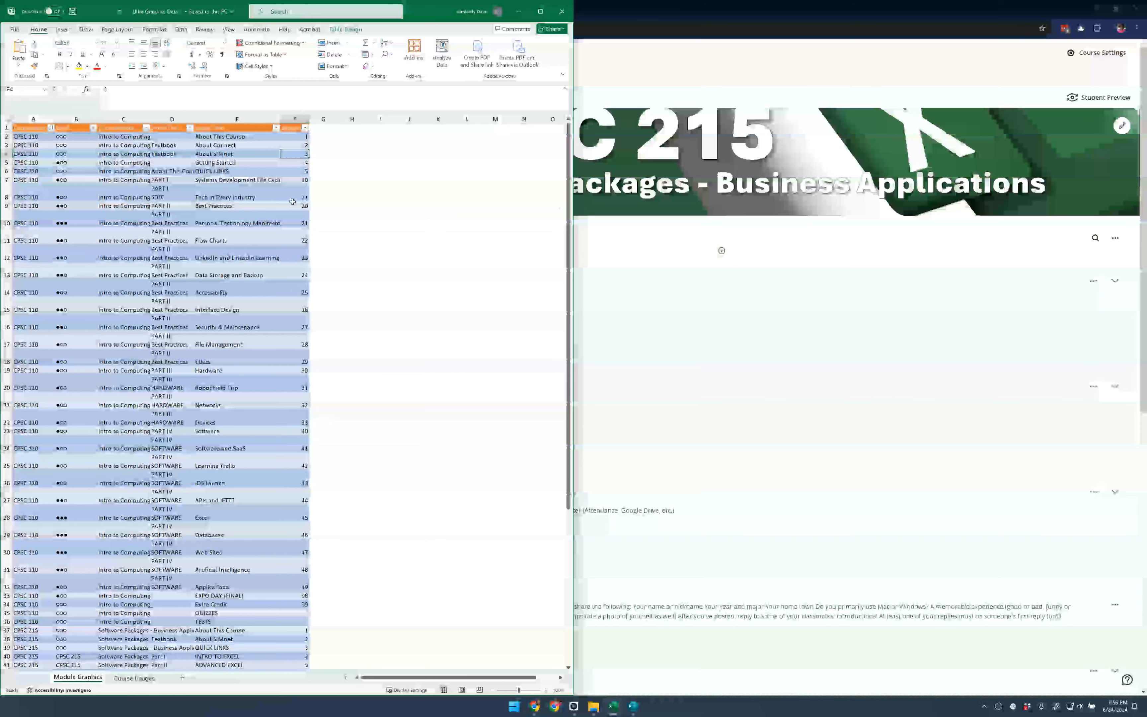
pyautogui.moveTo(308, 119); pyautogui.dragTo(317, 119)
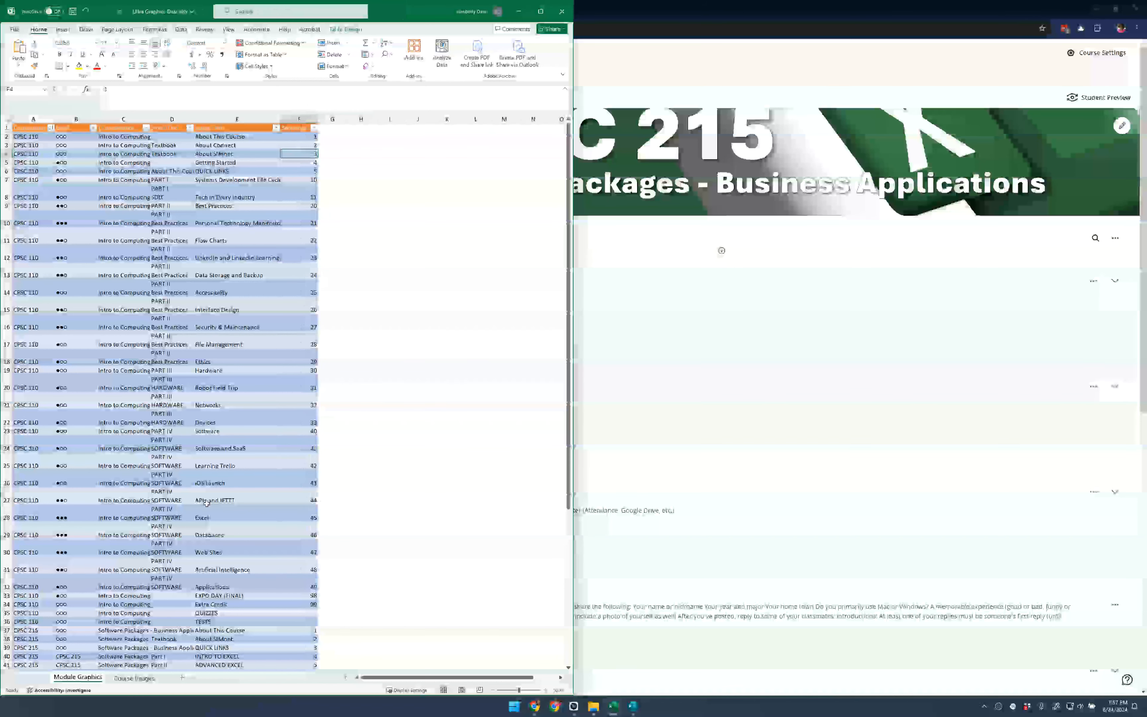
# Switch to the browser to check the module order in the course content, and return to the Excel workbook.
pyautogui.click(616, 328)
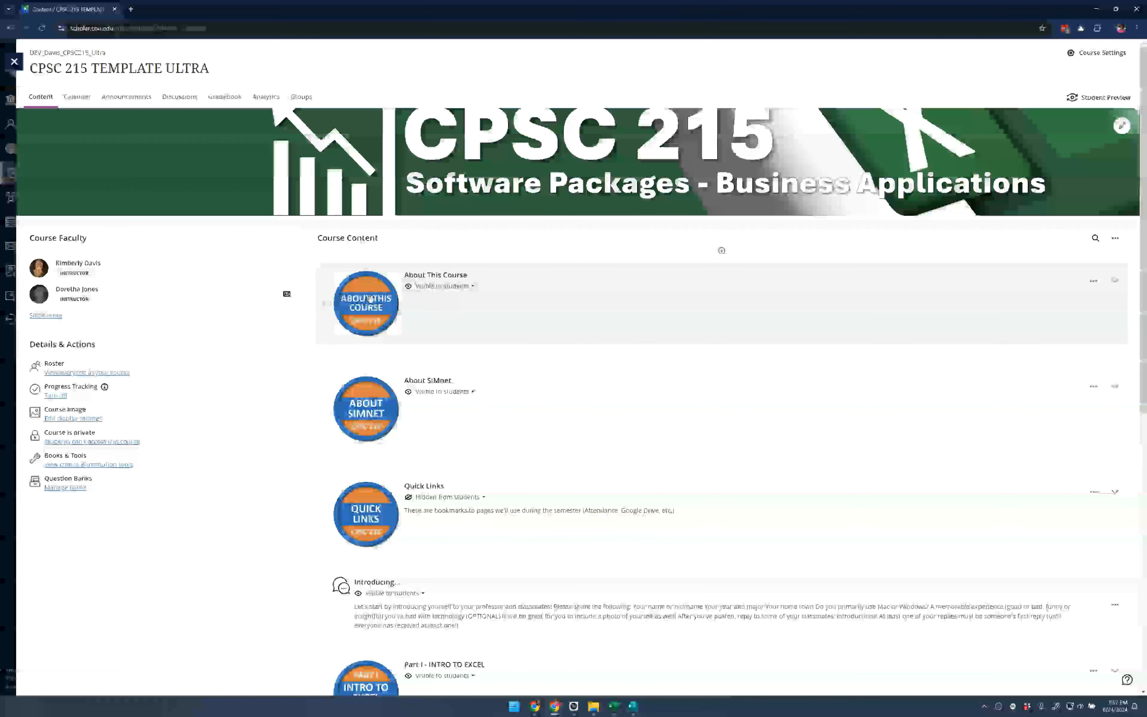
pyautogui.scroll(-2, 366, 561)
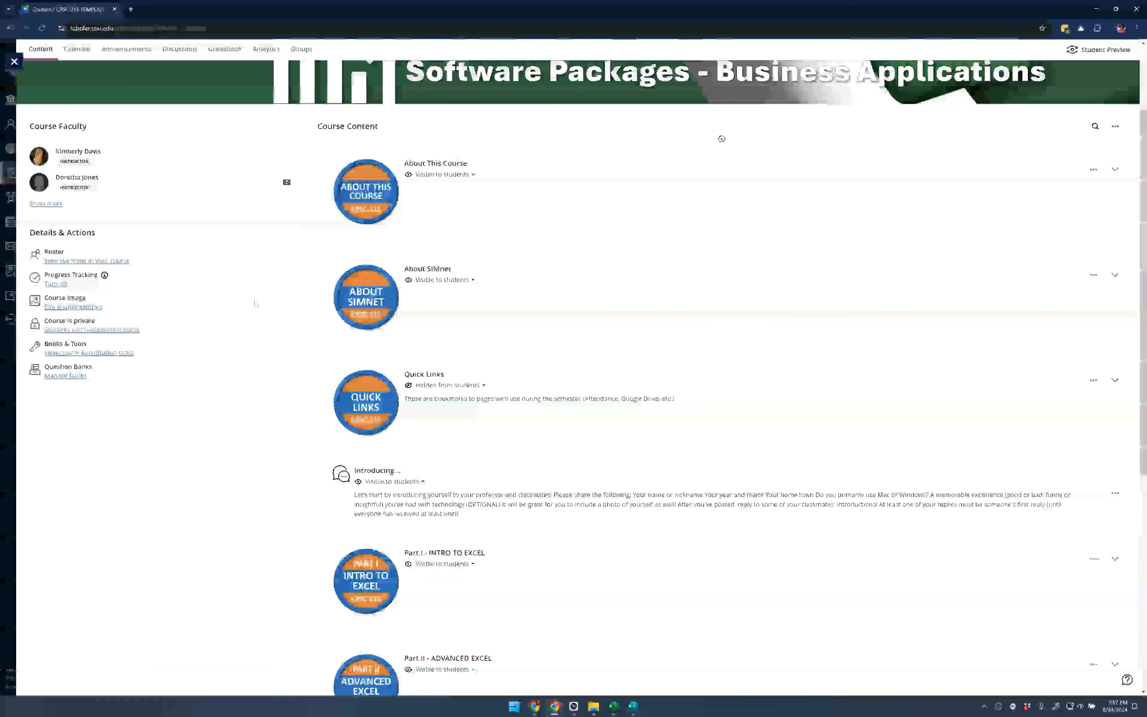
pyautogui.hotkey('alt', 'Tab')
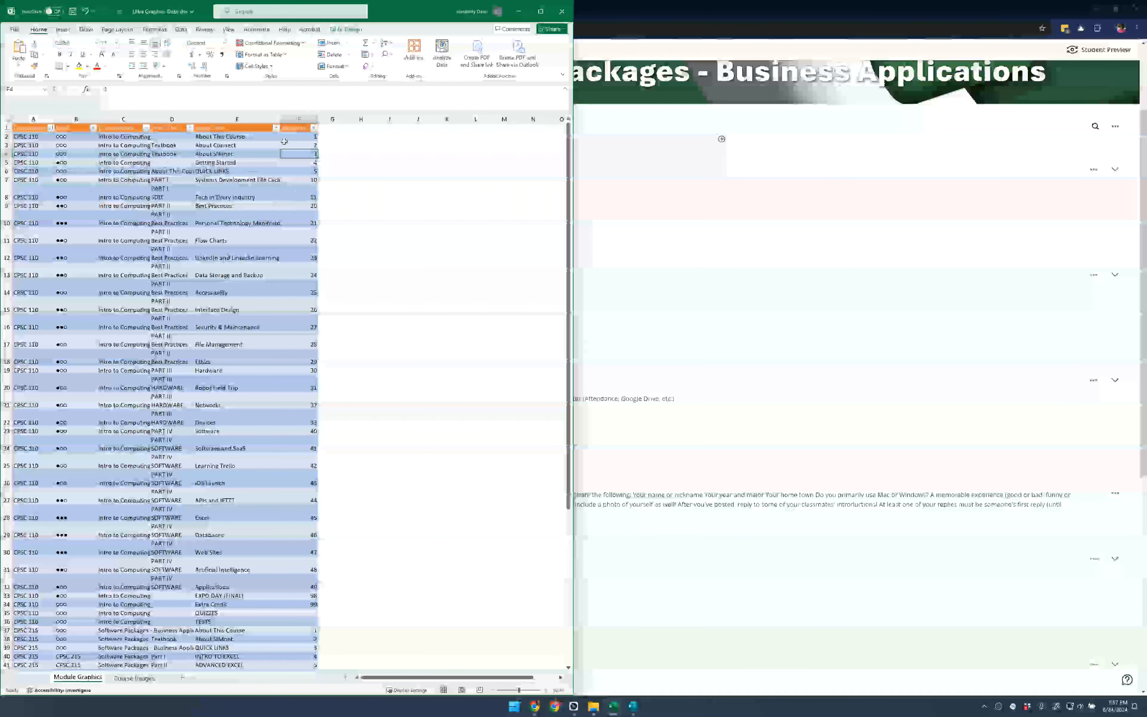
# Examine the Sequence numbers down the table and the Large Text titles of the CPSC 110 rows from About Connect onward.
pyautogui.click(302, 136)
pyautogui.moveTo(302, 136); pyautogui.dragTo(311, 608)
pyautogui.scroll(-10, 311, 609)
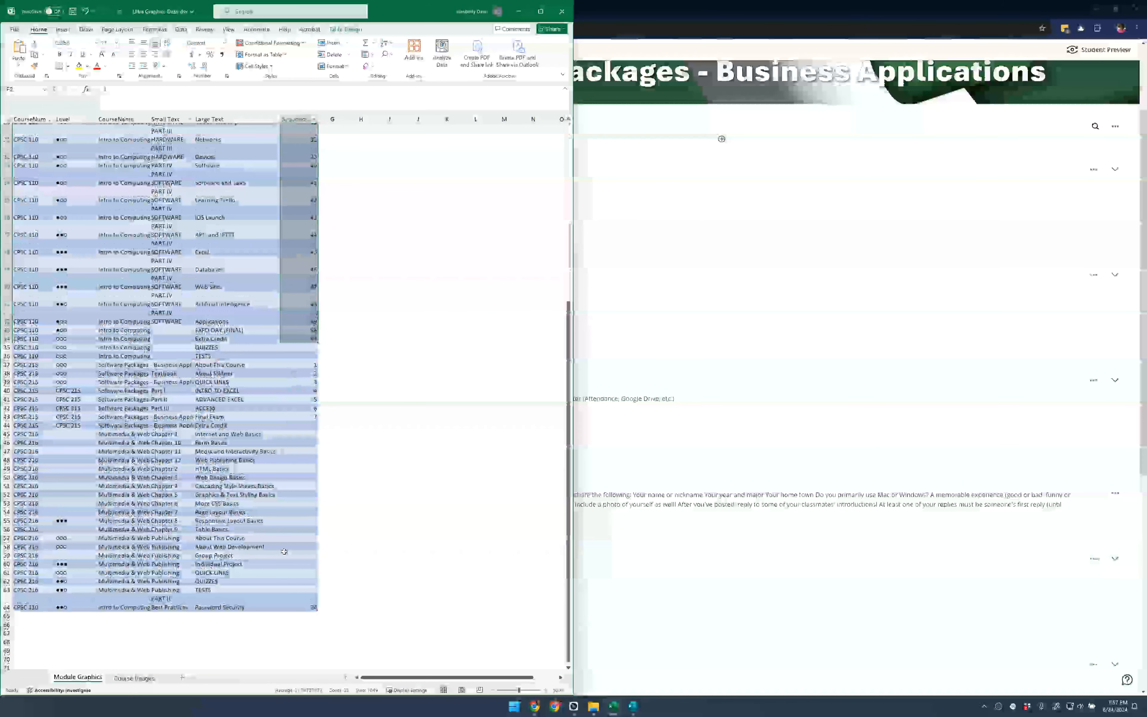
pyautogui.click(295, 286)
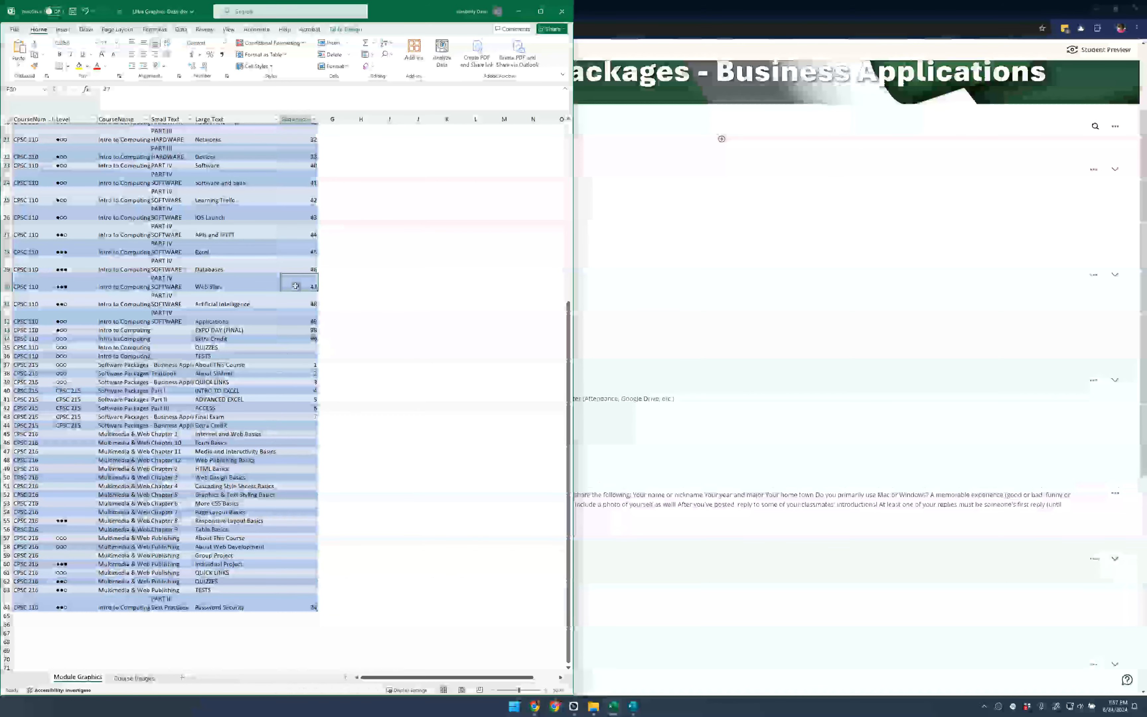
pyautogui.scroll(7, 295, 285)
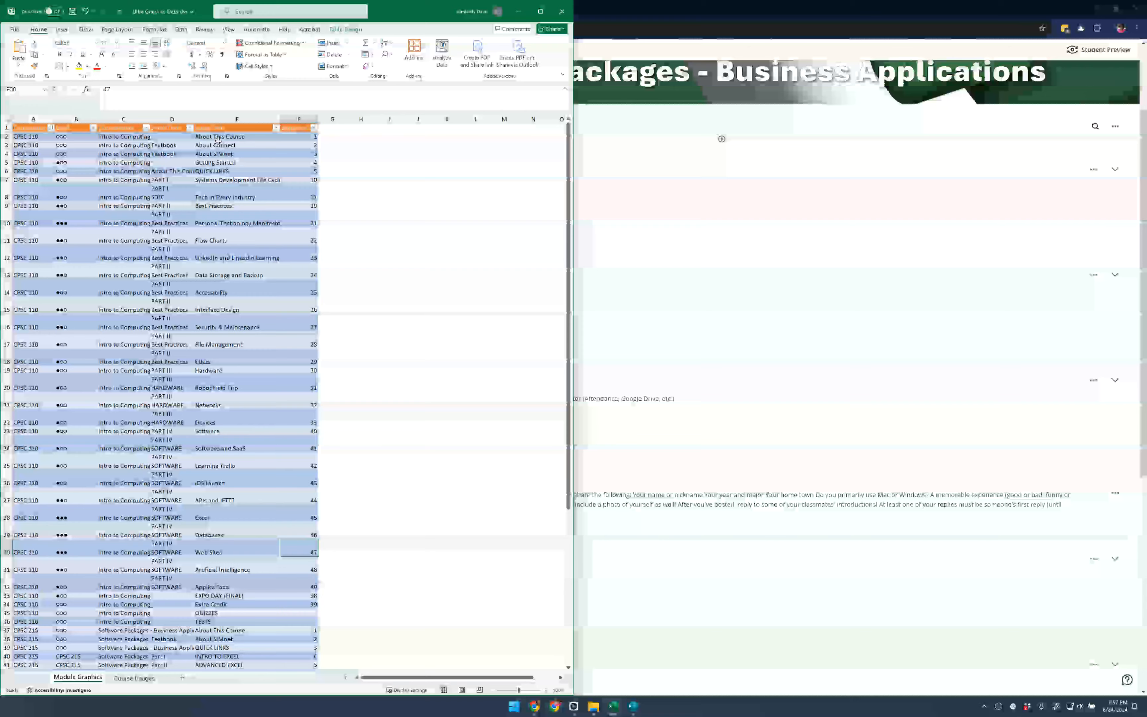
pyautogui.moveTo(223, 146); pyautogui.dragTo(244, 409)
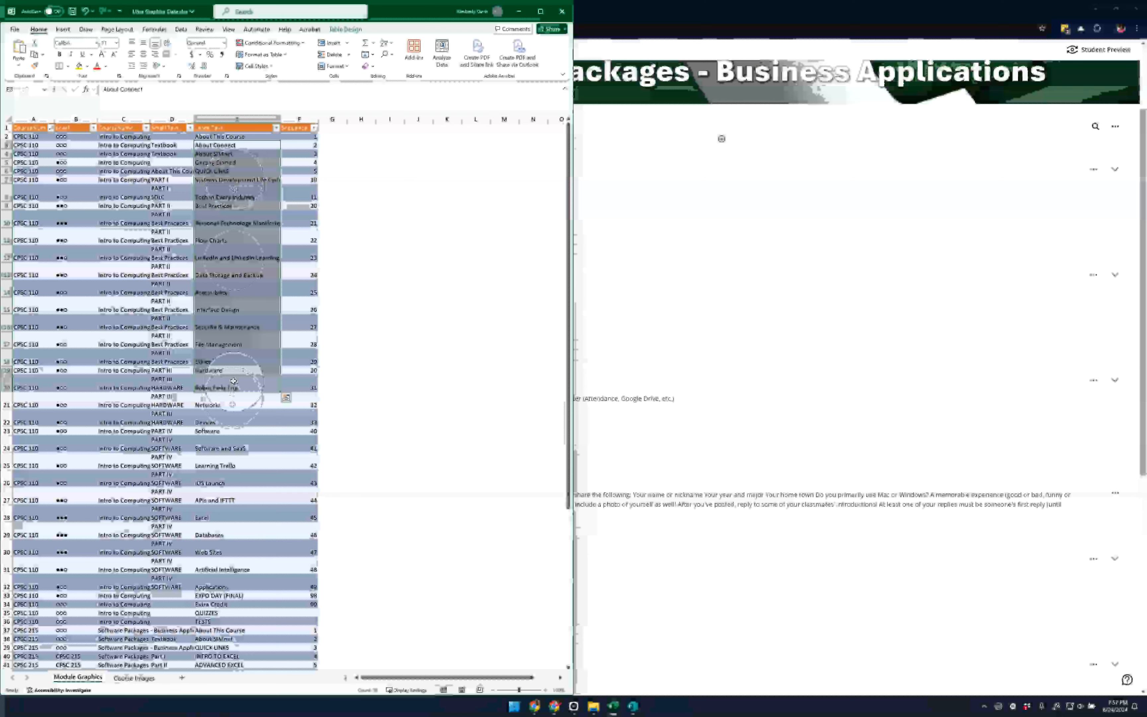
# Deselect the Large Text range and switch to the Ultra Graphics publication in Publisher.
pyautogui.rightClick(234, 381)
pyautogui.click(236, 359)
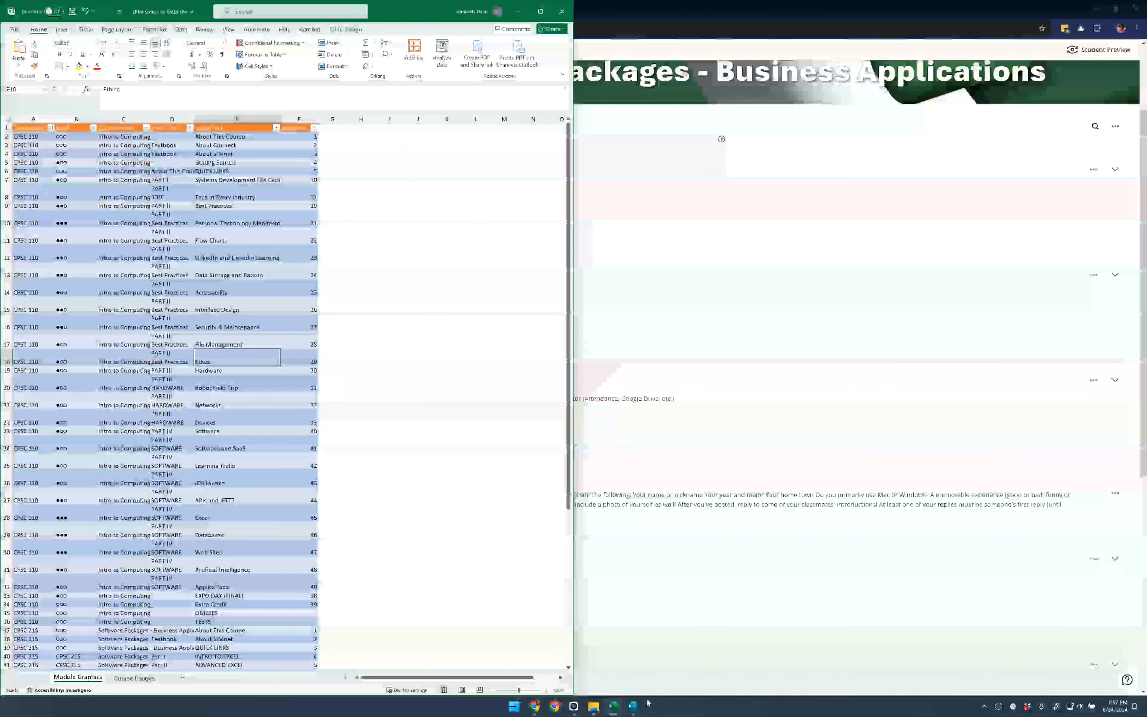
pyautogui.moveTo(633, 706)
pyautogui.click(663, 670)
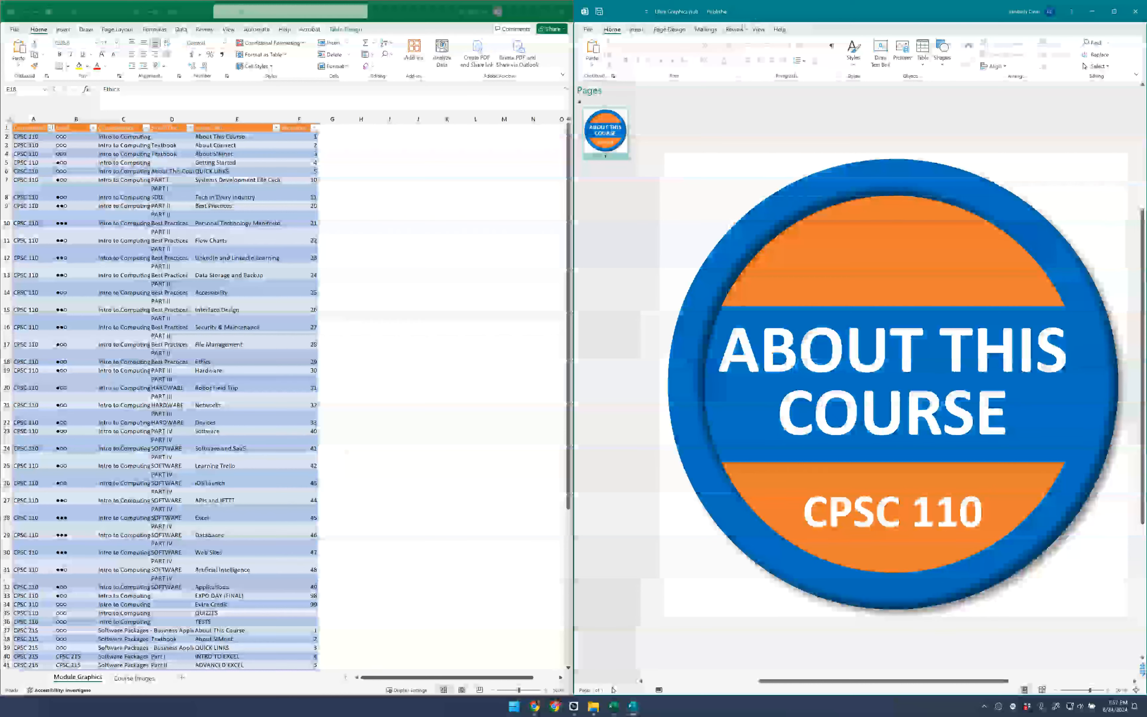
pyautogui.click(757, 30)
pyautogui.click(735, 31)
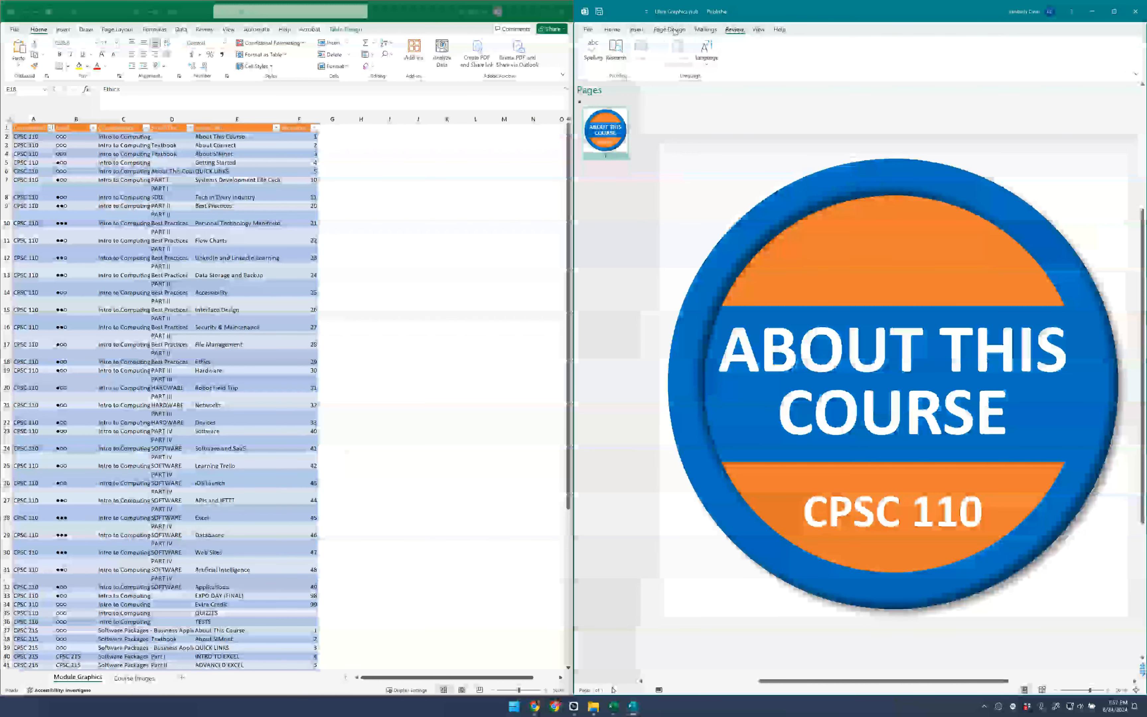
# Select the ABOUT THIS COURSE title text in the badge and check its Text Fit options.
pyautogui.click(794, 249)
pyautogui.tripleClick(809, 377)
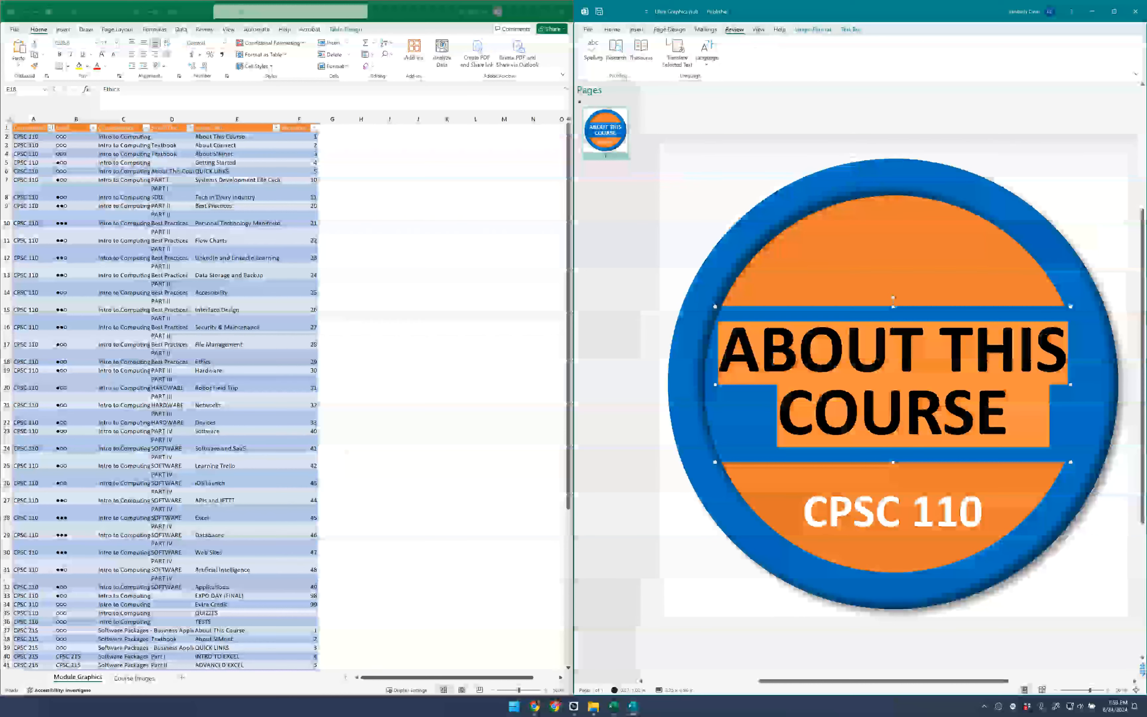
pyautogui.click(614, 30)
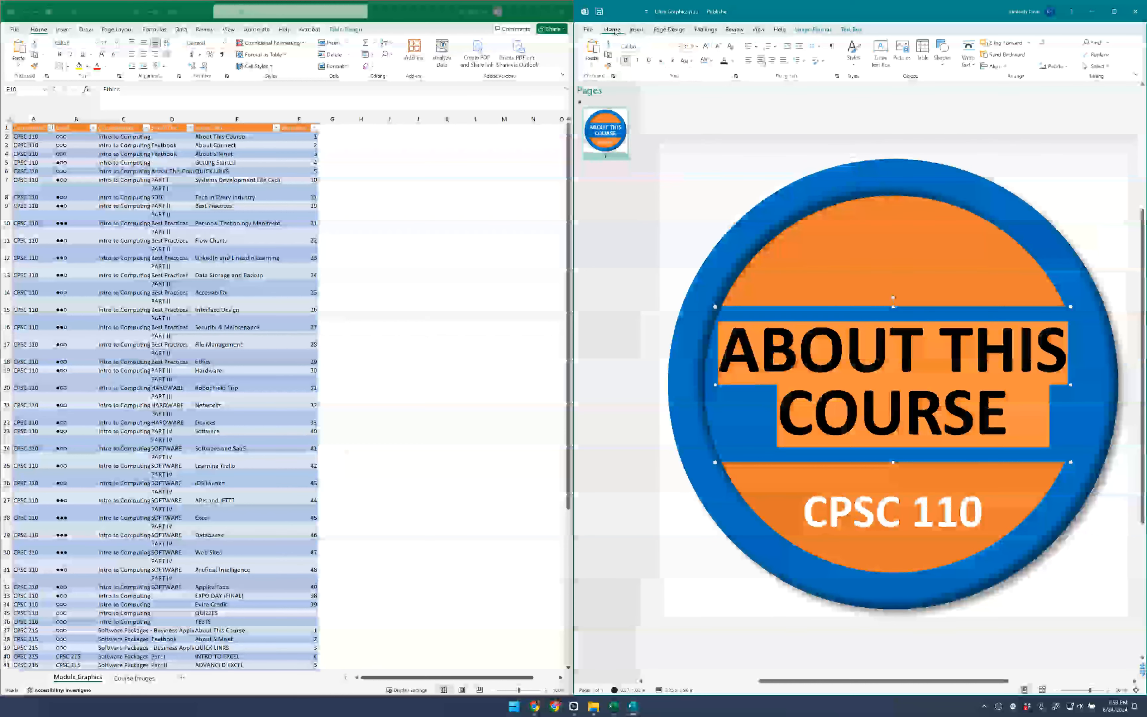
pyautogui.click(852, 29)
pyautogui.click(602, 43)
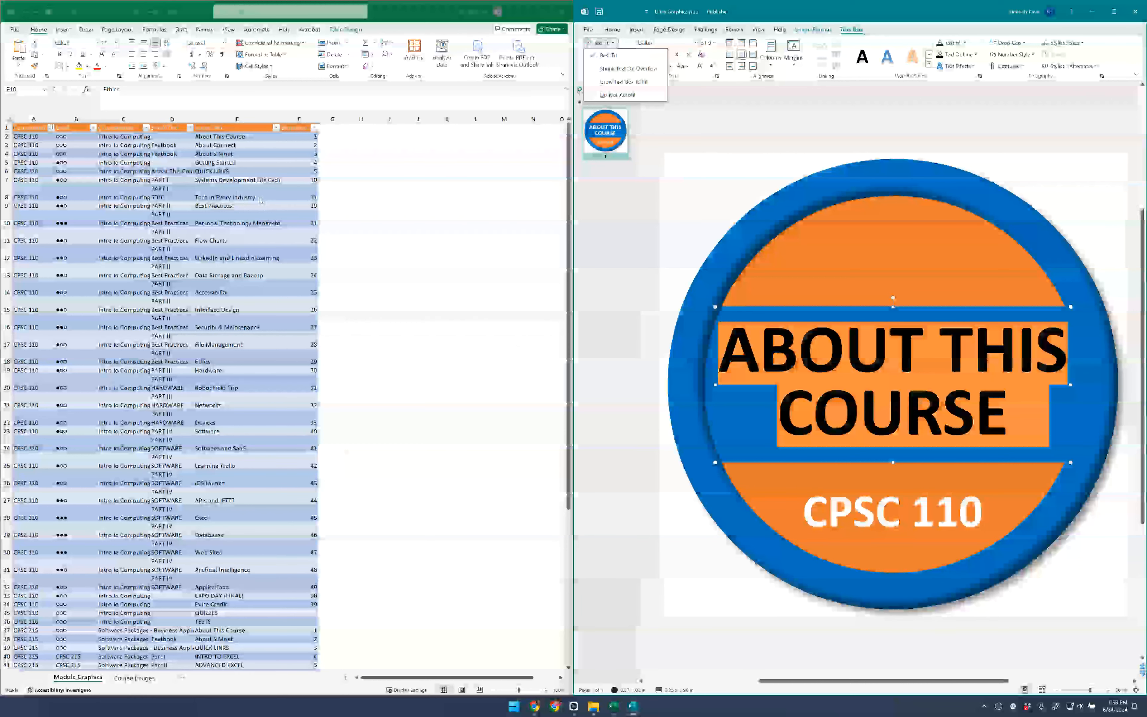
# In the Excel table, widen the Large Text column slightly so that Systems Development Life Cycle fits.
pyautogui.click(223, 183)
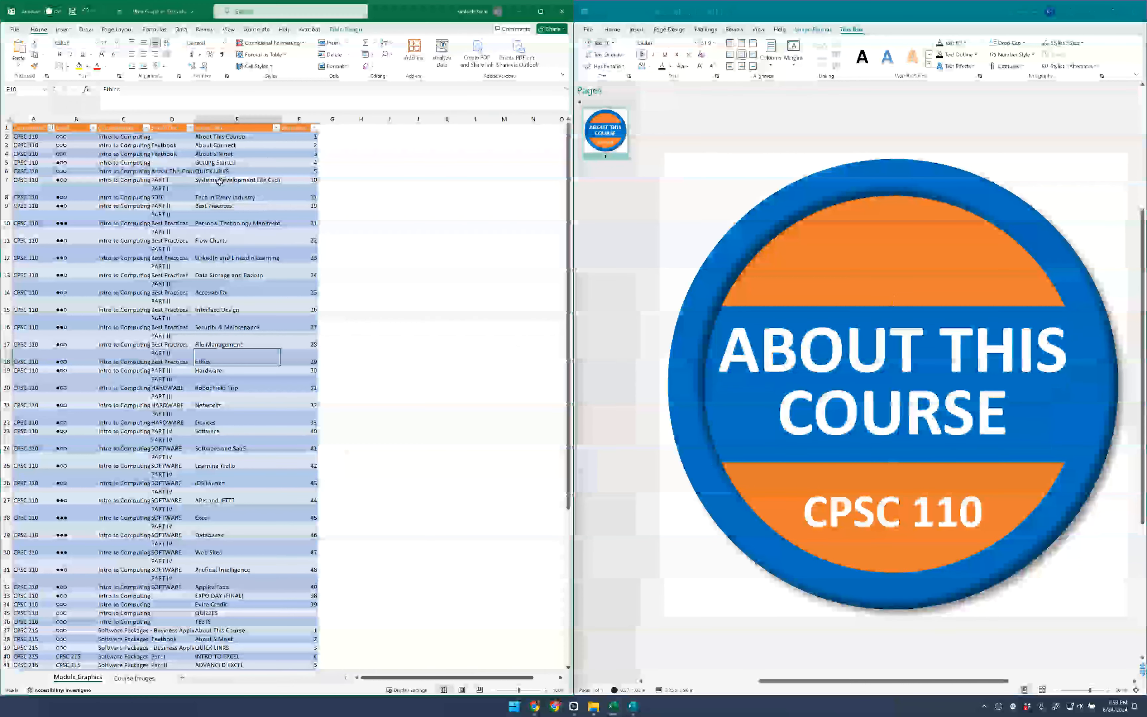
pyautogui.click(220, 180)
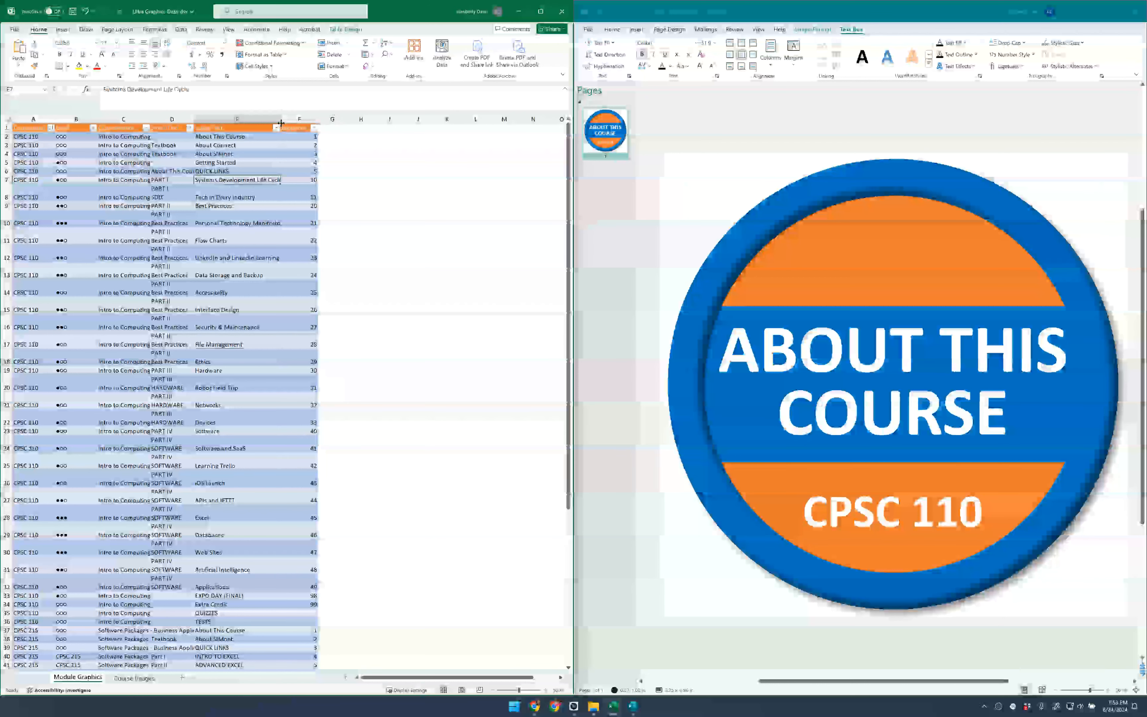
pyautogui.moveTo(281, 123); pyautogui.dragTo(286, 122)
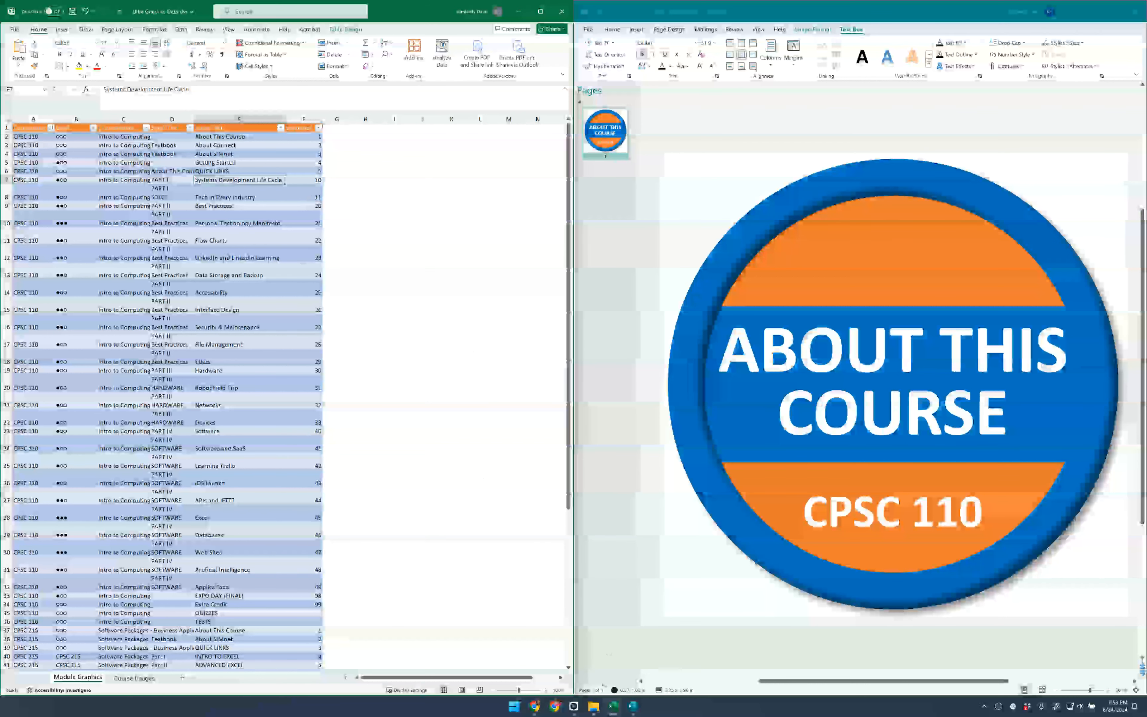
# Switch to the browser to review the module graphics down the course content, and return to the Excel and Publisher windows.
pyautogui.hotkey('alt', 'Tab')
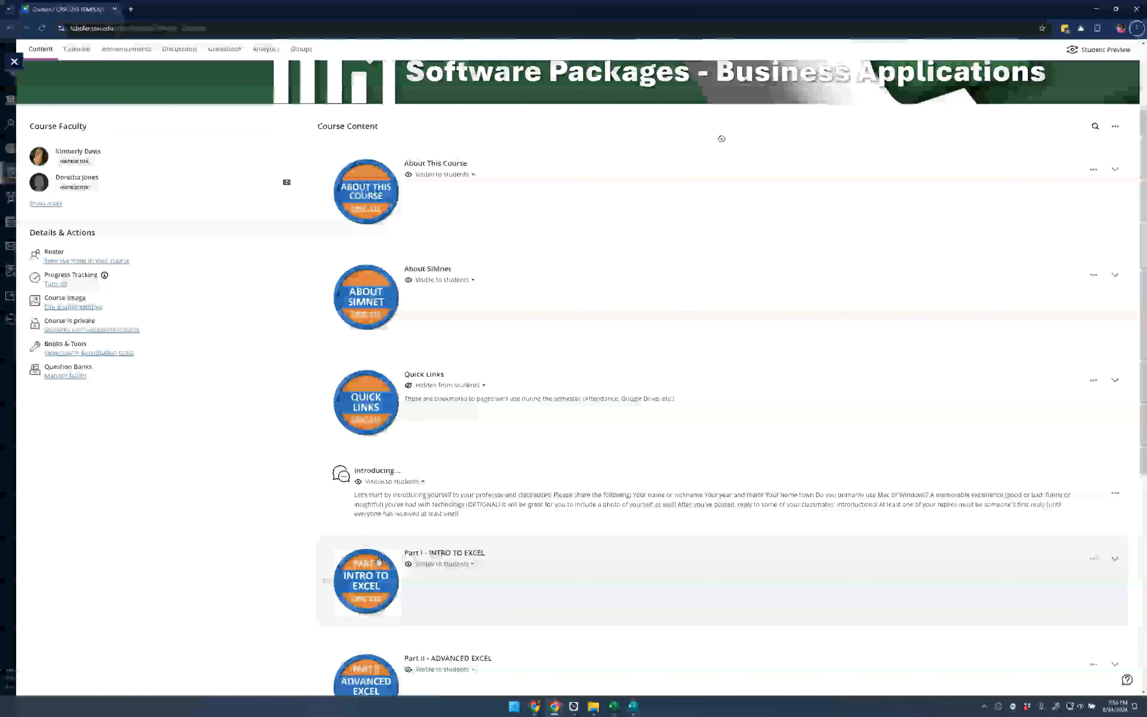
pyautogui.scroll(-6, 379, 562)
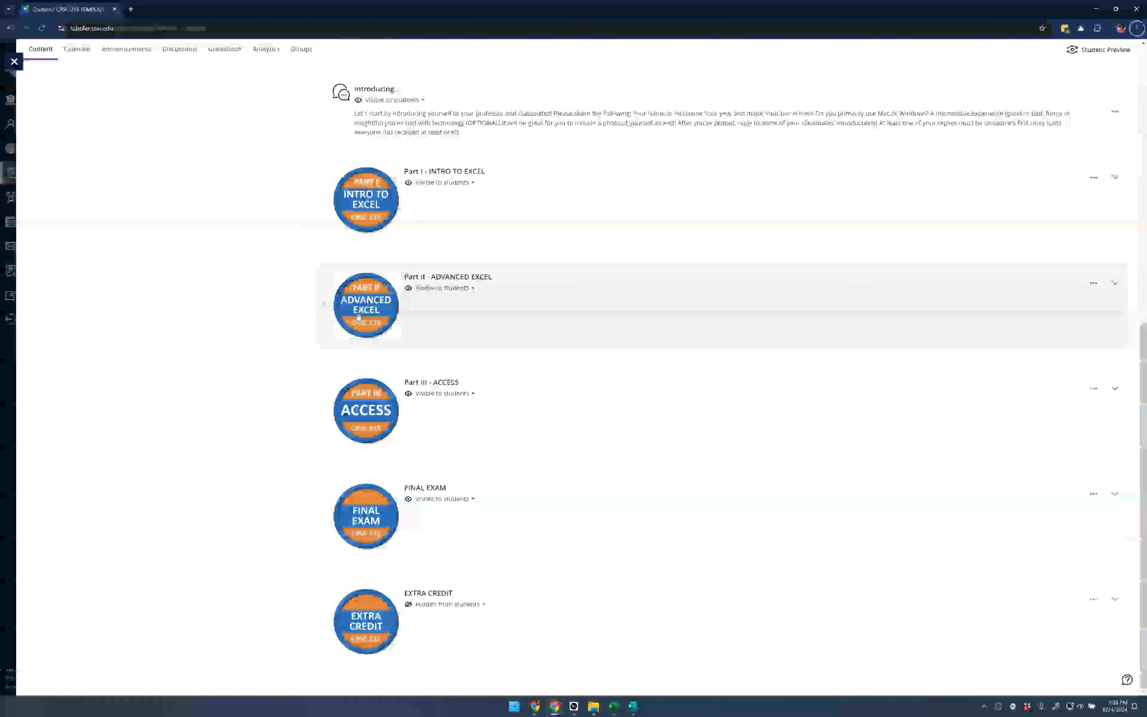
pyautogui.hotkey('alt', 'Tab')
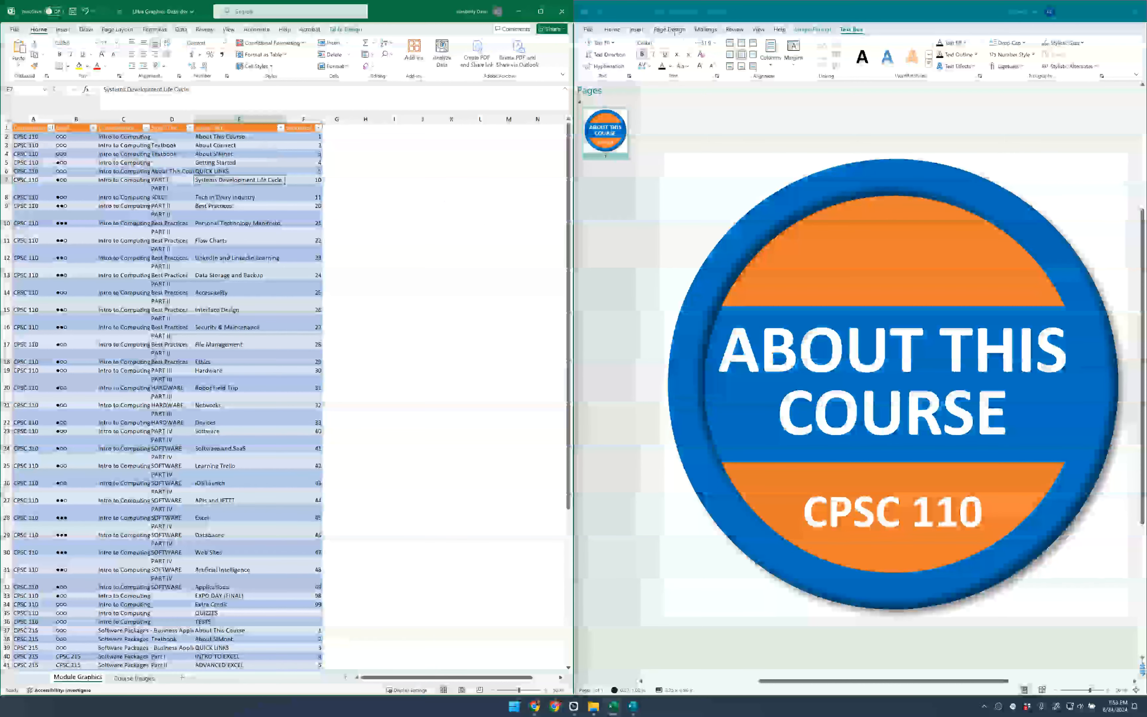
# Review the Mail Merge commands available in Publisher, including the step-by-step wizard.
pyautogui.click(704, 30)
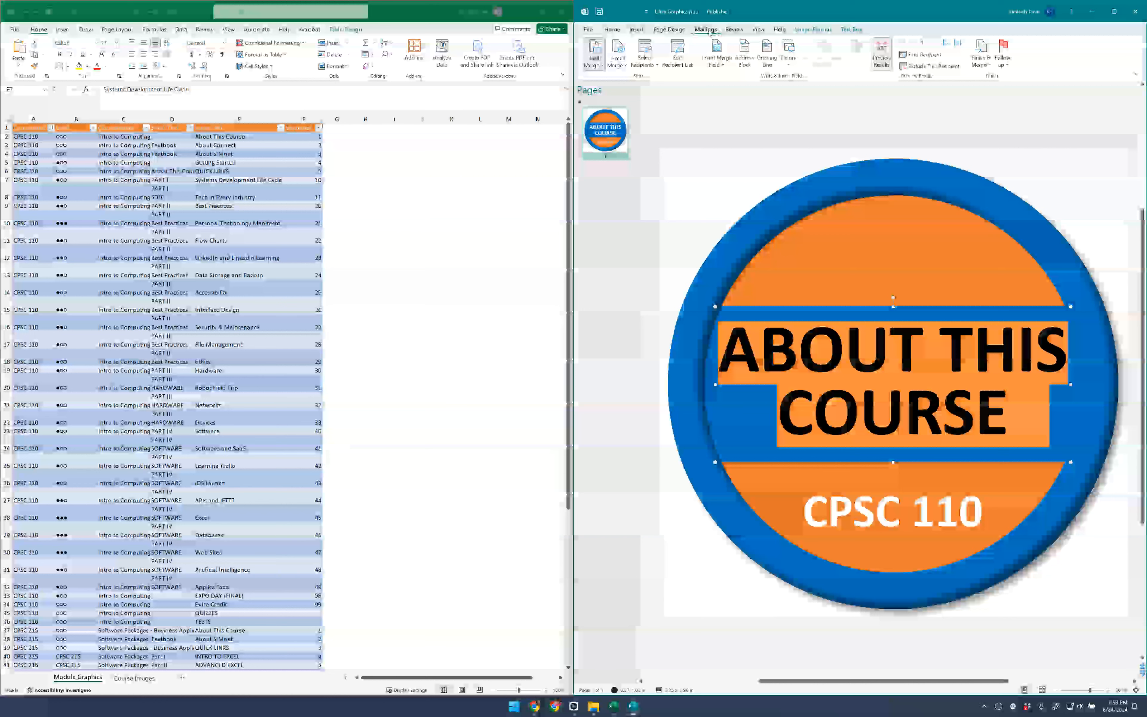
pyautogui.click(595, 62)
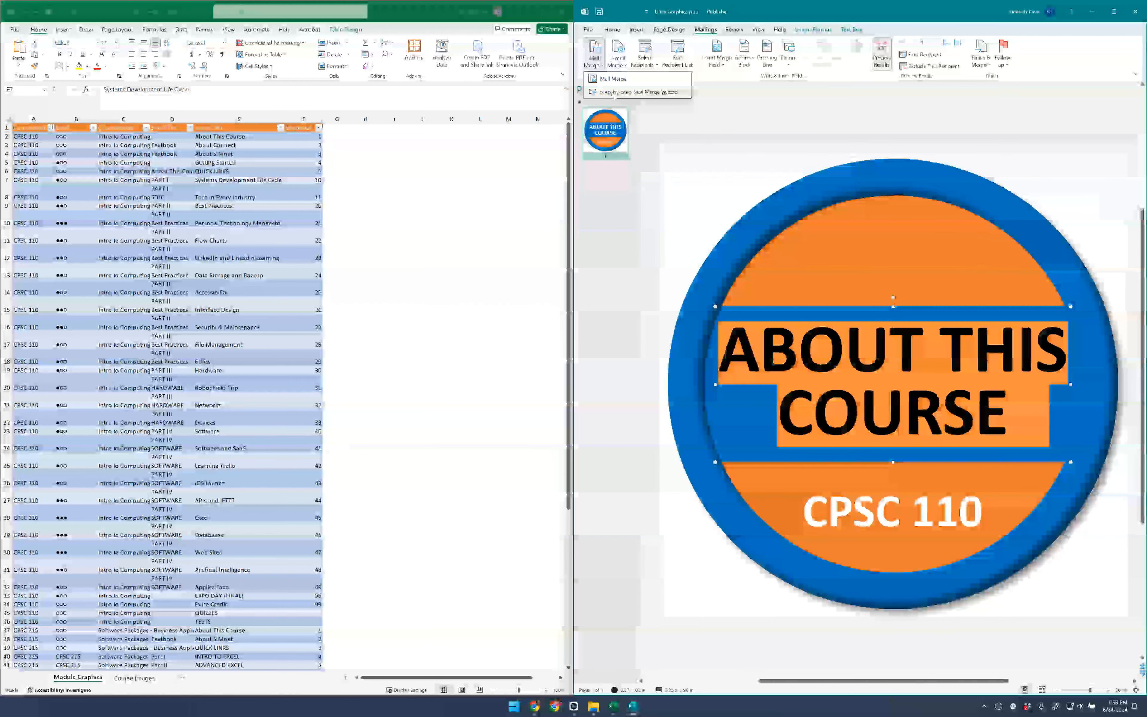
pyautogui.click(728, 126)
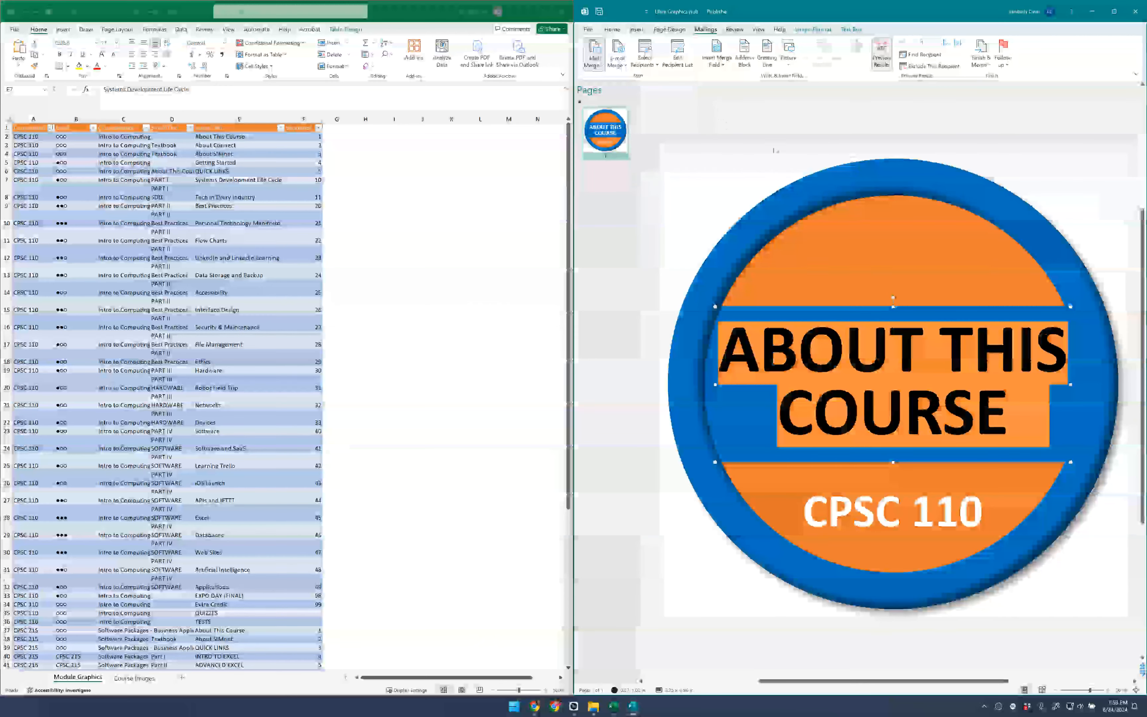
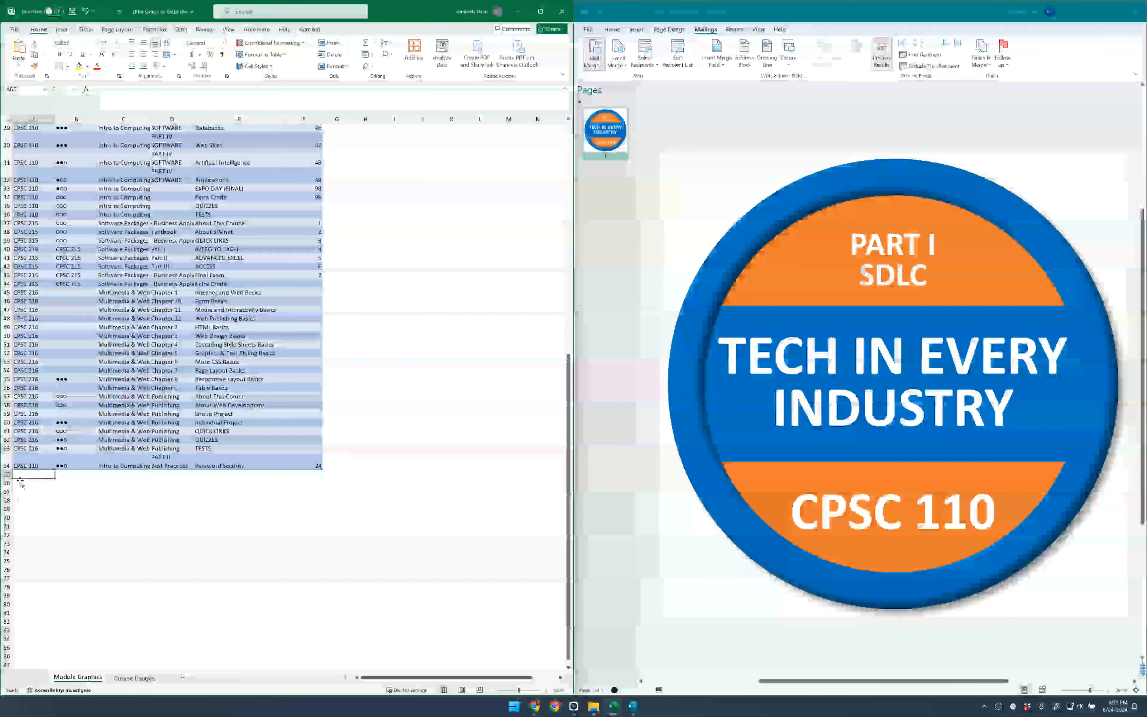
# Look past the last rows of the Module Graphics table in Excel and return to its first row.
pyautogui.scroll(-10, 113, 527)
pyautogui.scroll(11, 113, 526)
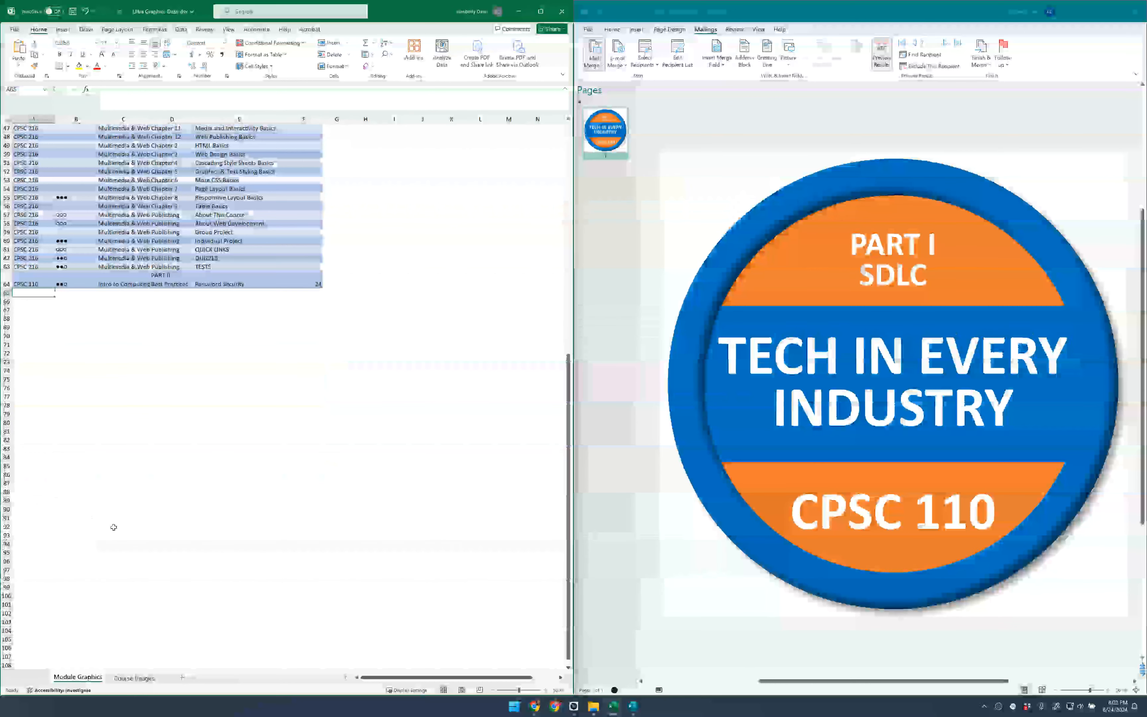
pyautogui.scroll(9, 113, 527)
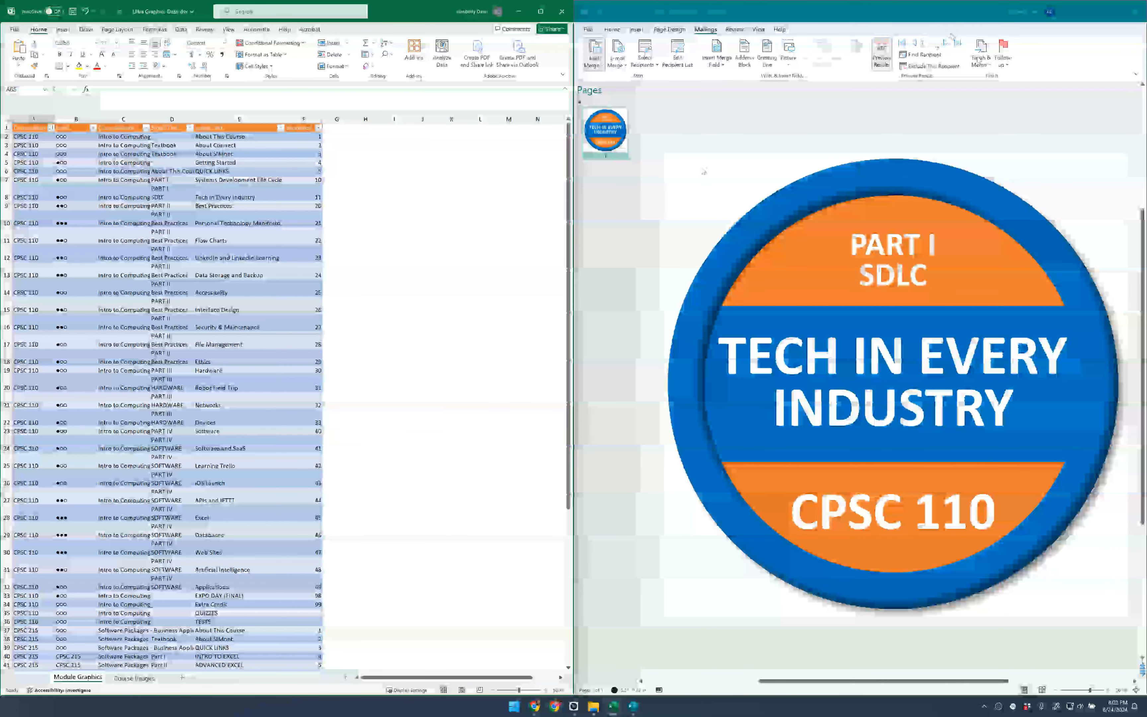
# Finish the mail merge in Publisher by merging all records to a new publication.
pyautogui.click(983, 61)
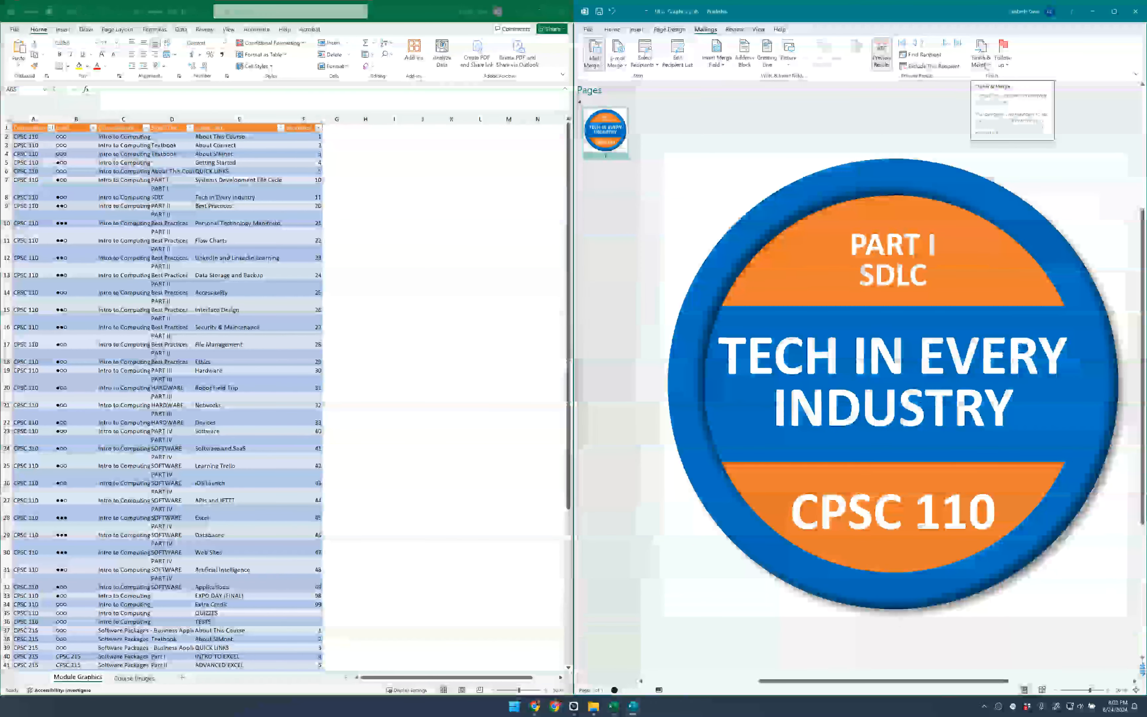
pyautogui.click(980, 60)
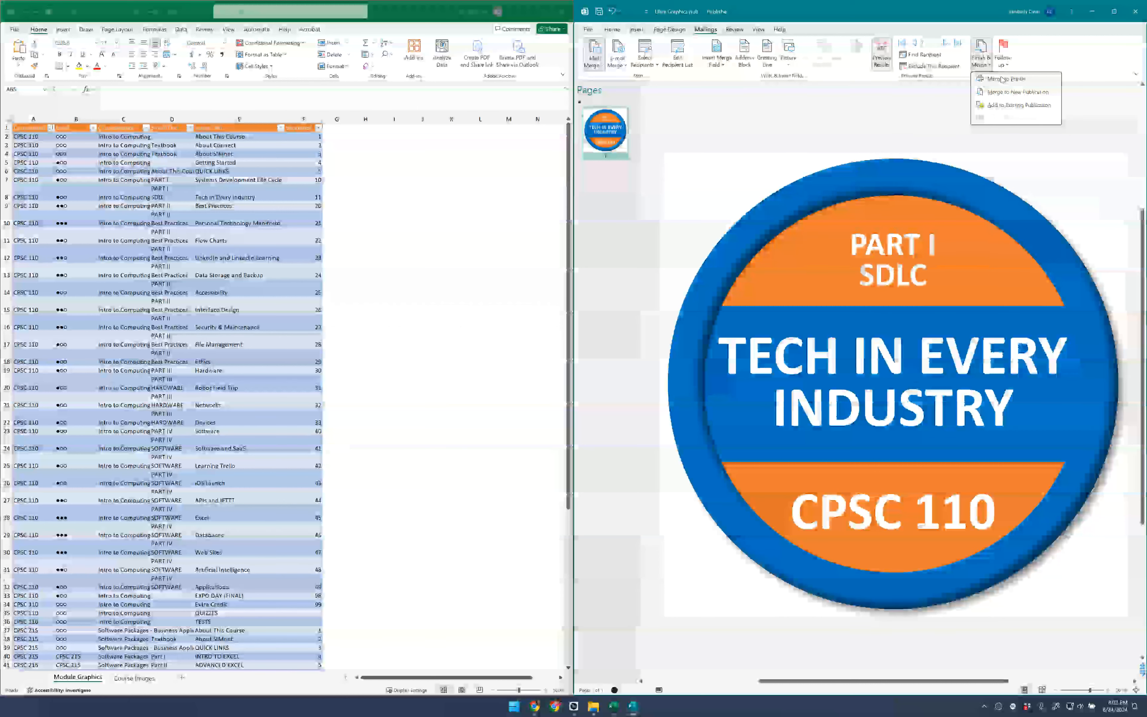
pyautogui.click(1001, 95)
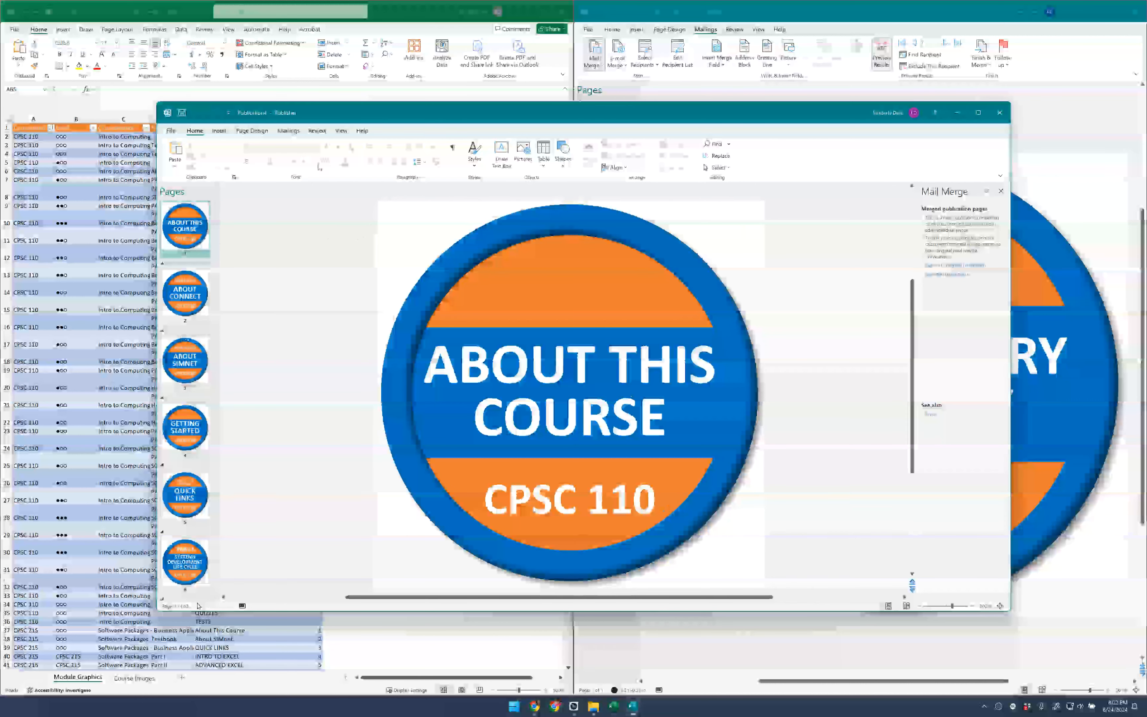
# Open the export options of the merged publication and choose PNG Portable Network Graphics as the image file type.
pyautogui.click(172, 131)
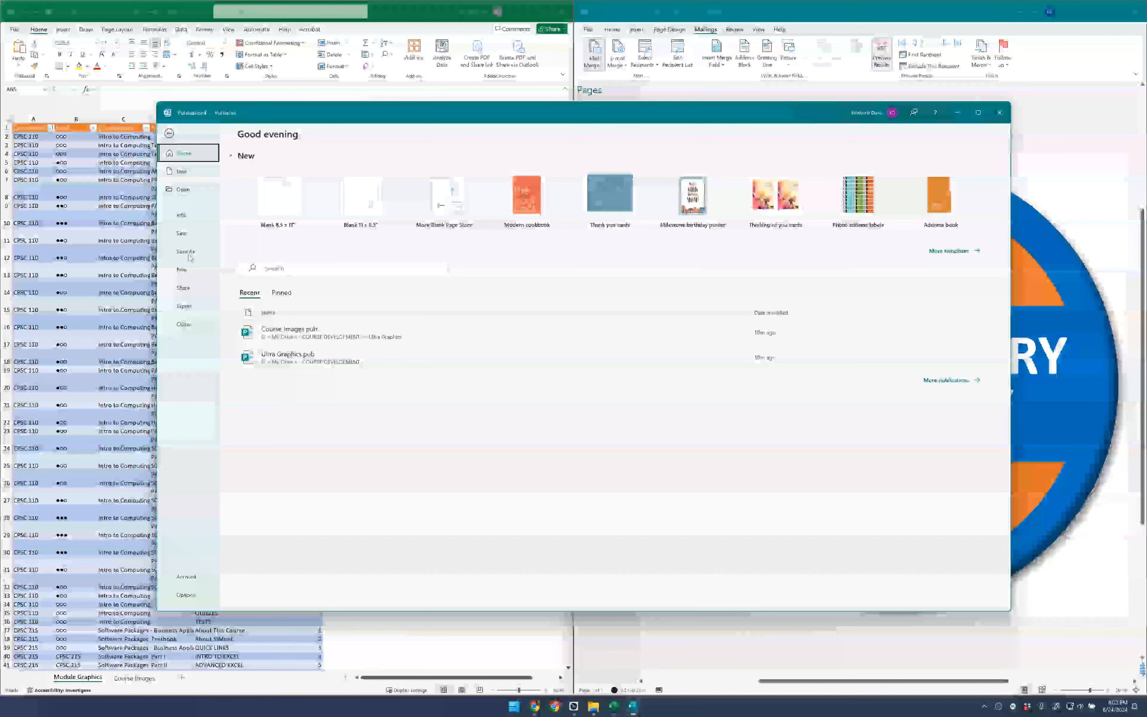
pyautogui.click(184, 306)
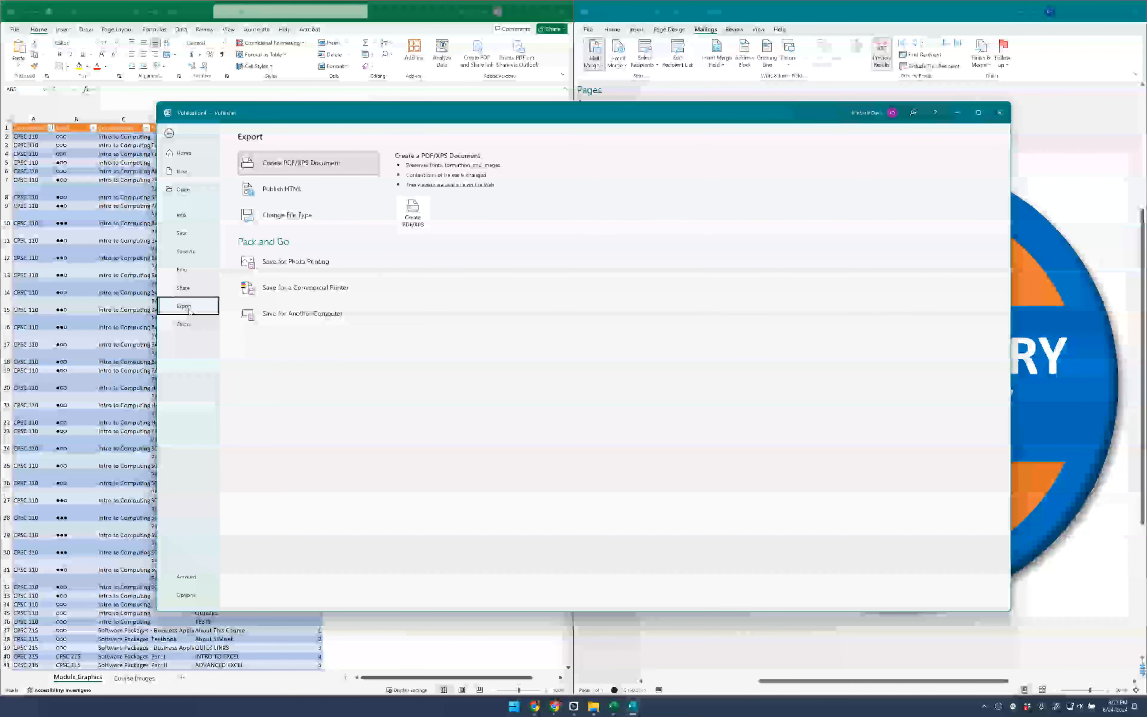
pyautogui.click(274, 223)
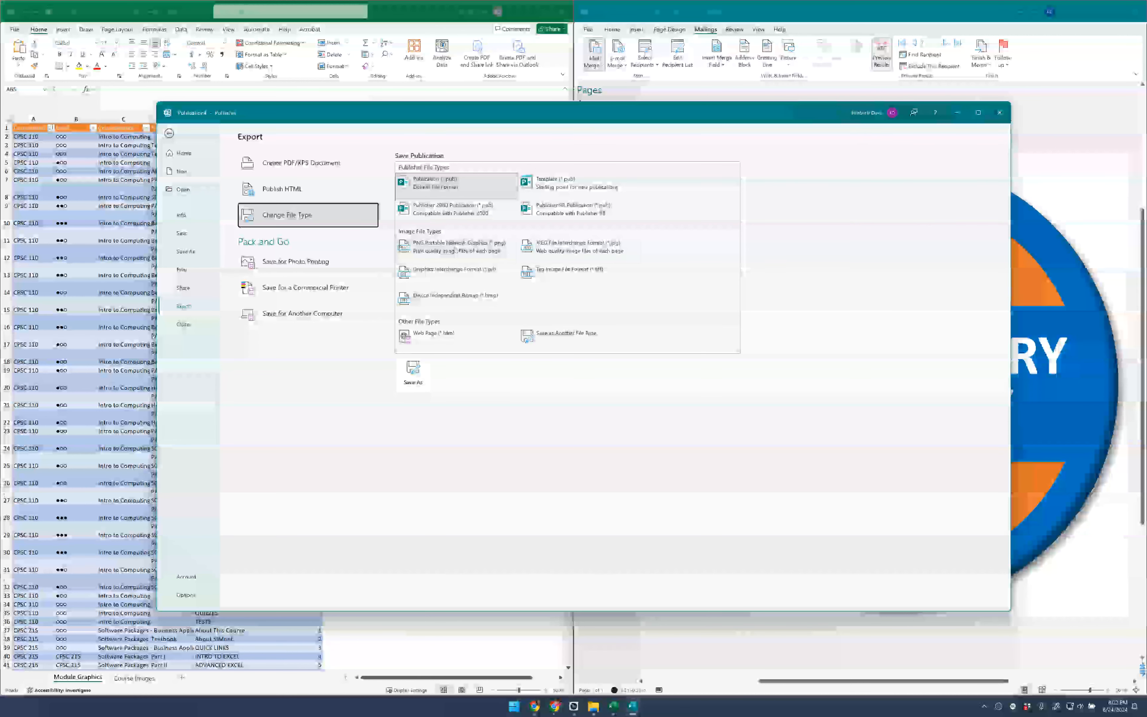
pyautogui.click(445, 251)
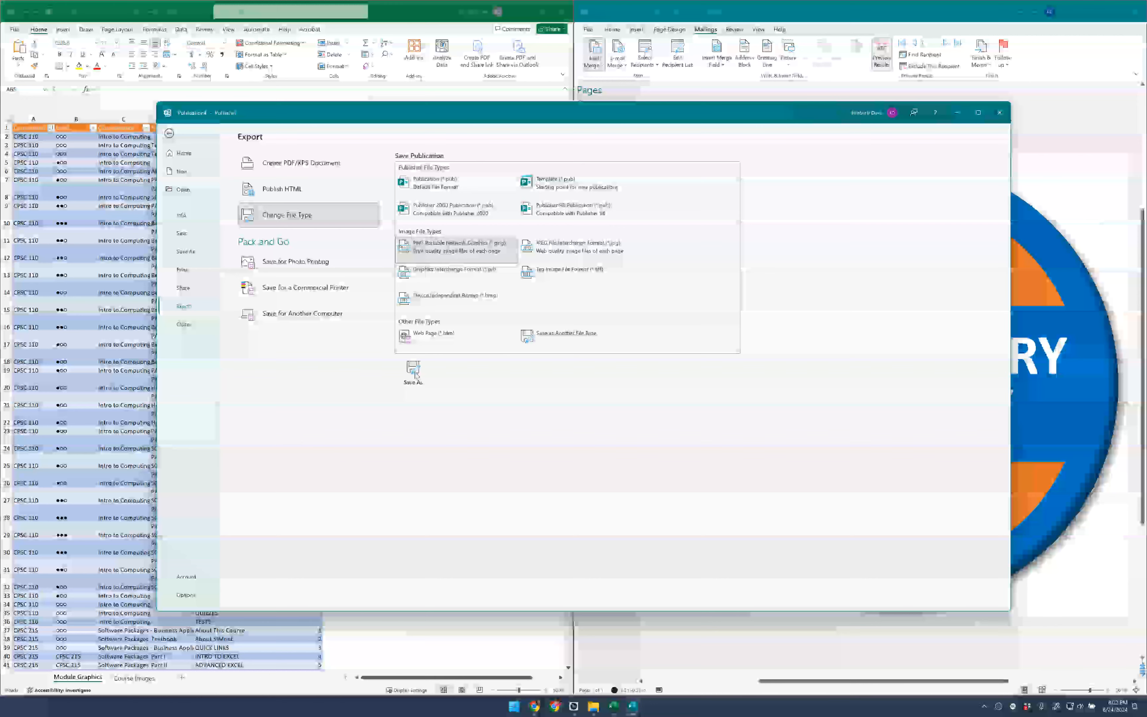
# Switch to the Ultra Graphics folder in File Explorer and move its window slightly to uncover the exported page images.
pyautogui.hotkey('alt', 'Tab')
pyautogui.hotkey('alt', 'Tab')
pyautogui.hotkey('alt', 'Tab')
pyautogui.hotkey('alt', 'Tab')
pyautogui.hotkey('alt', 'Tab')
pyautogui.hotkey('alt', 'Tab')
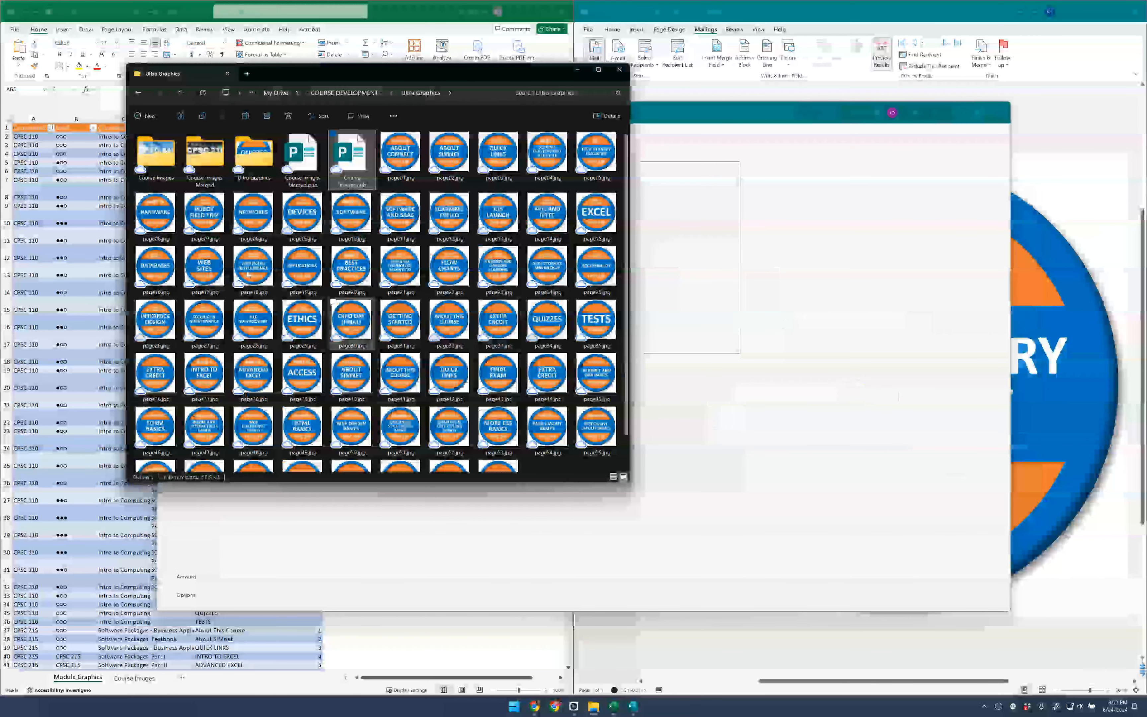
pyautogui.moveTo(432, 73); pyautogui.dragTo(458, 111)
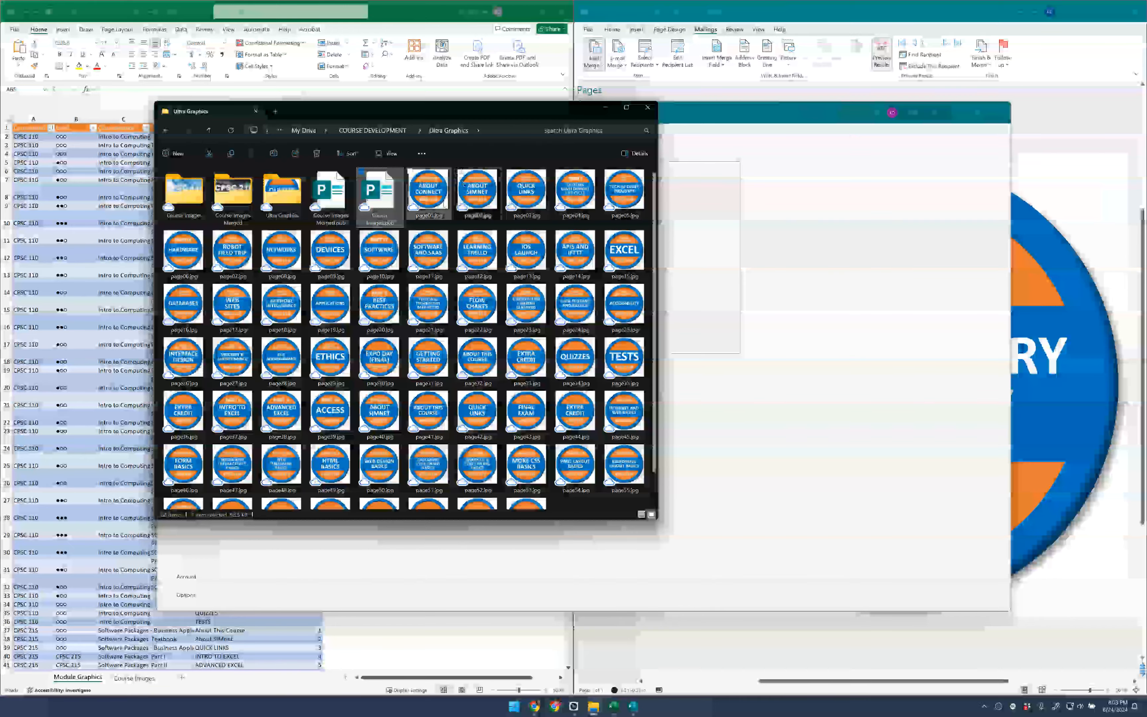
# Enlarge the thumbnails and inspect exported badges such as About SIMnet, Quick Links, Getting Started and Networks.
pyautogui.click(476, 196)
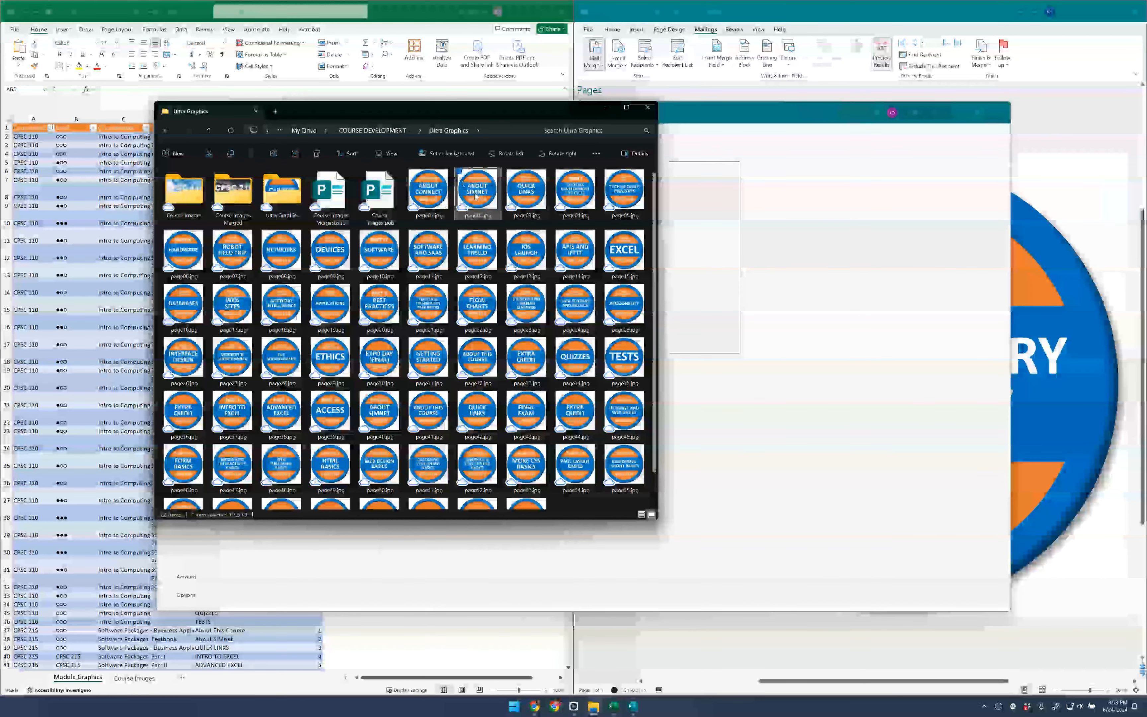
pyautogui.click(526, 192)
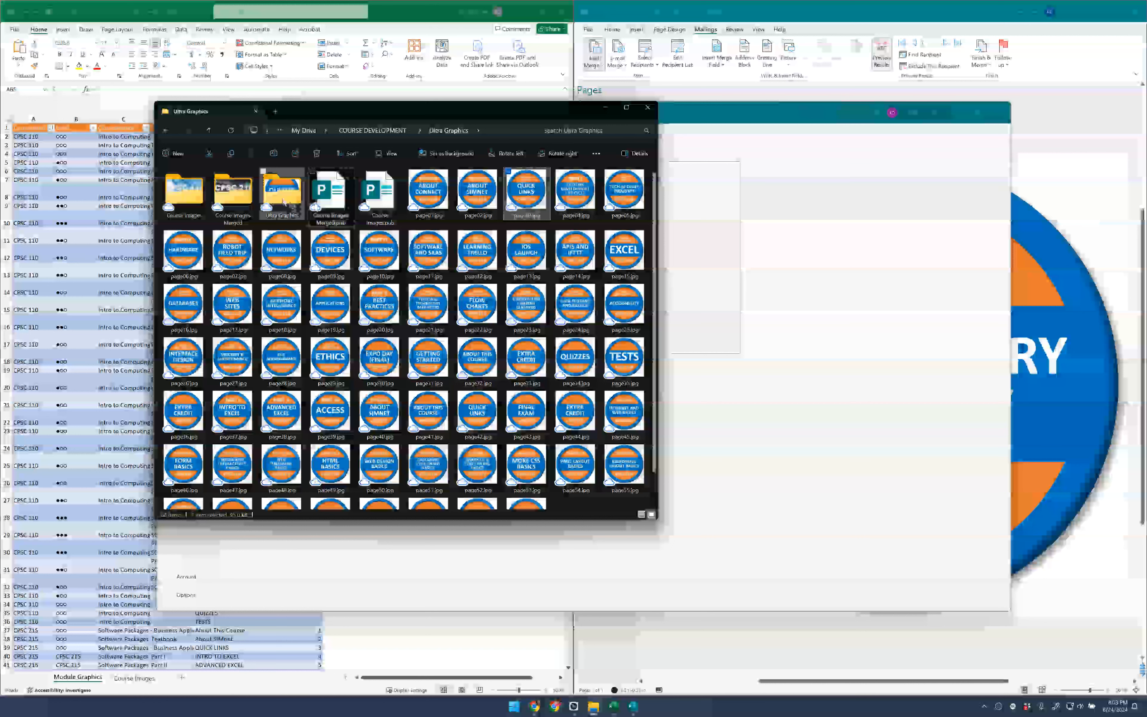
pyautogui.click(427, 382)
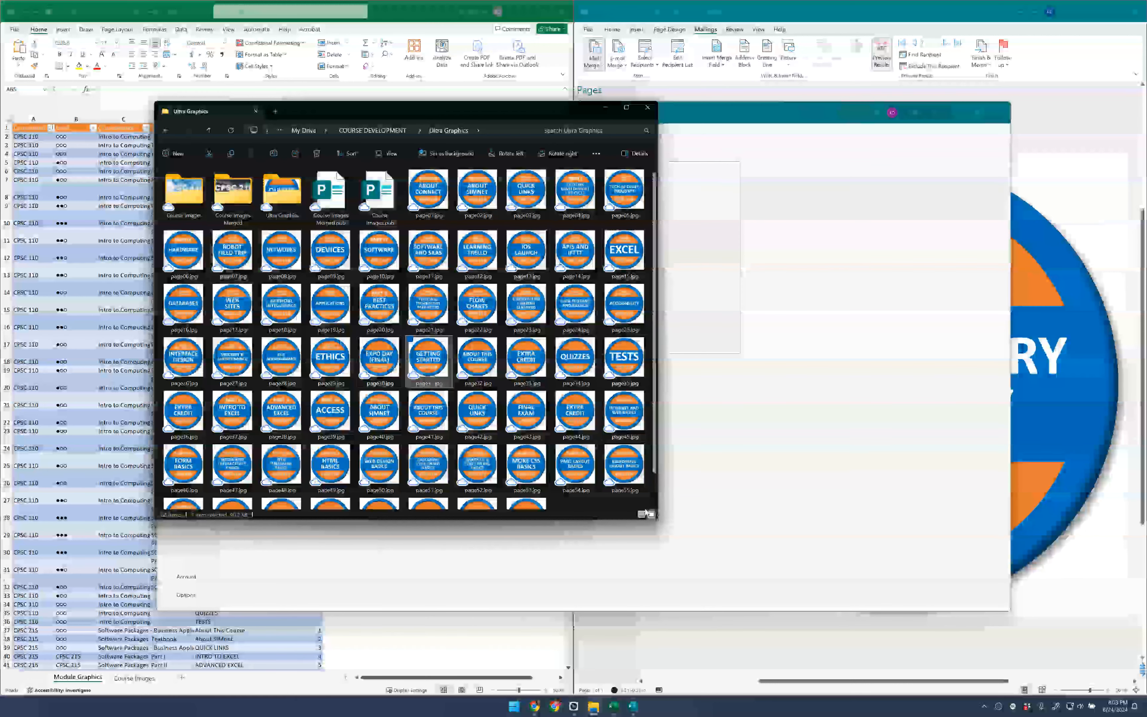
pyautogui.scroll(2, 331, 416)
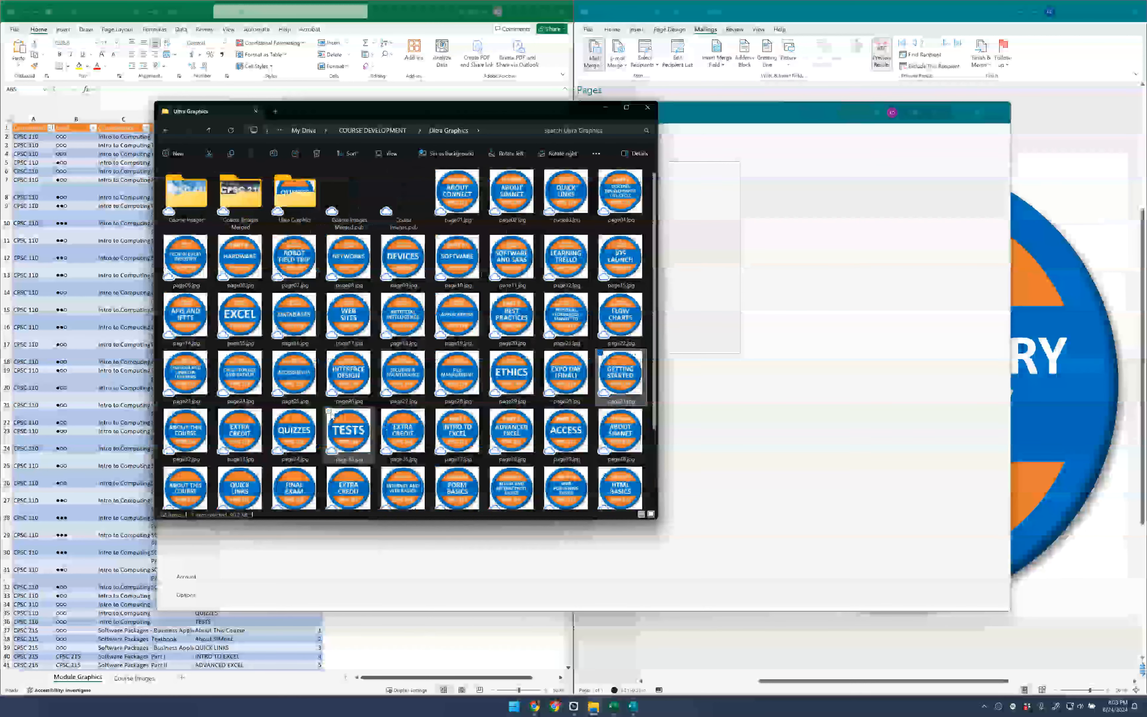
pyautogui.scroll(1, 332, 416)
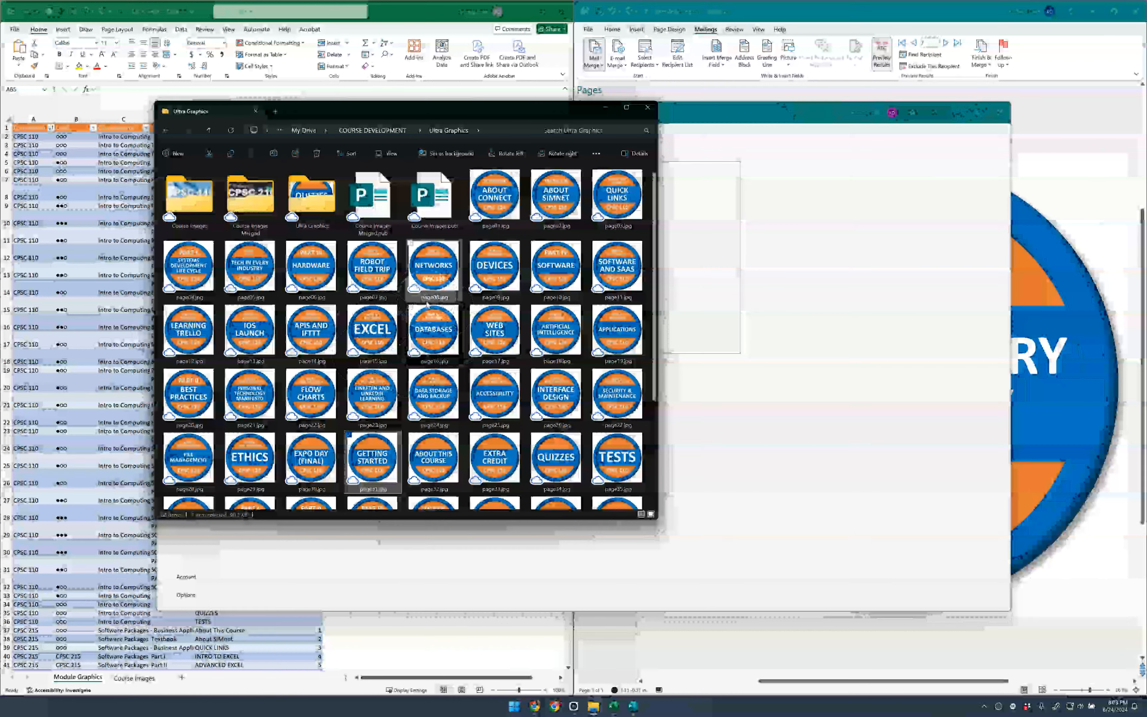
pyautogui.click(427, 302)
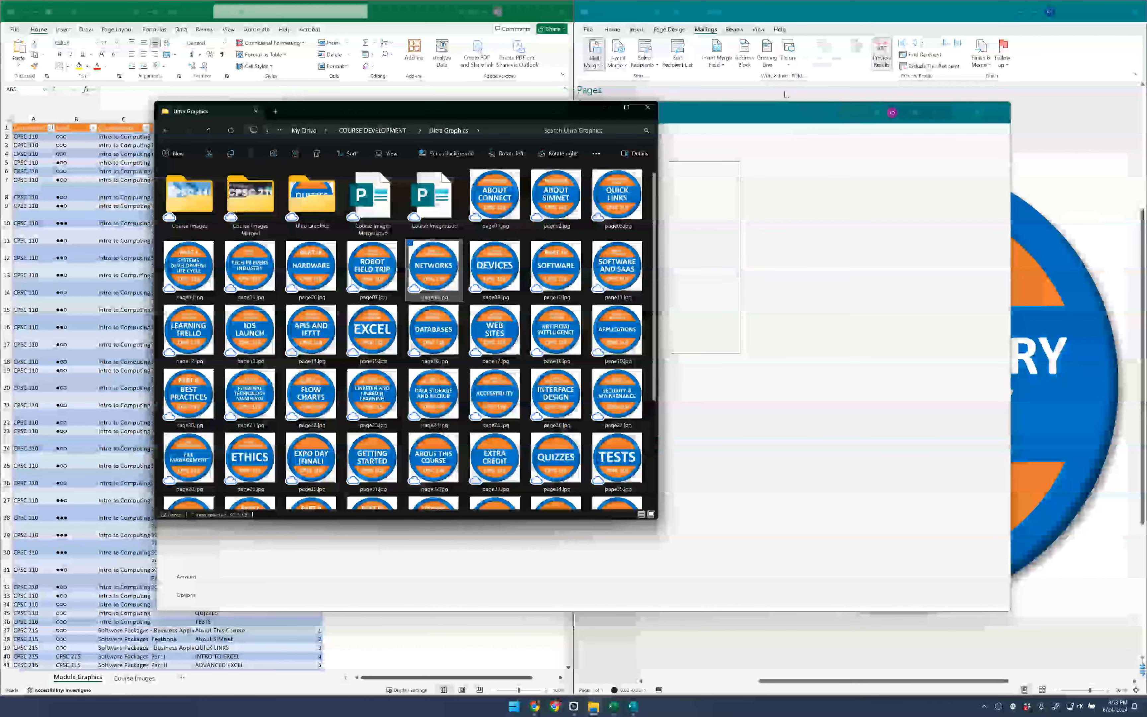
# Switch back to the Excel workbook and open the Course Images sheet.
pyautogui.click(126, 676)
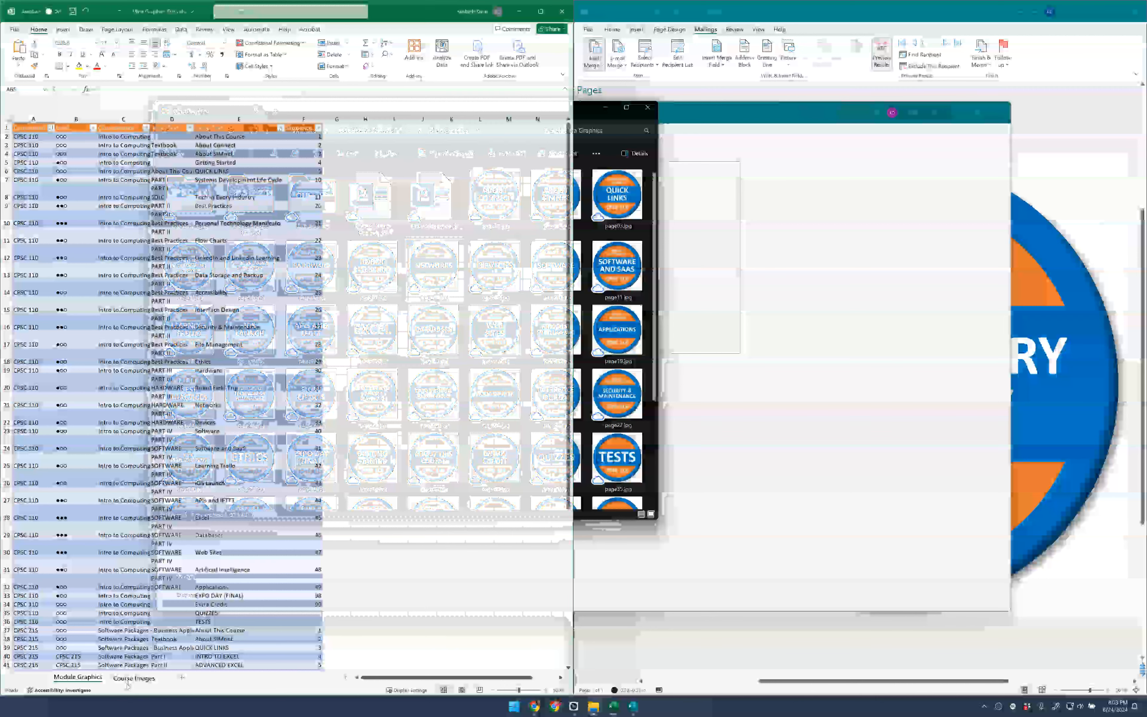
pyautogui.click(128, 677)
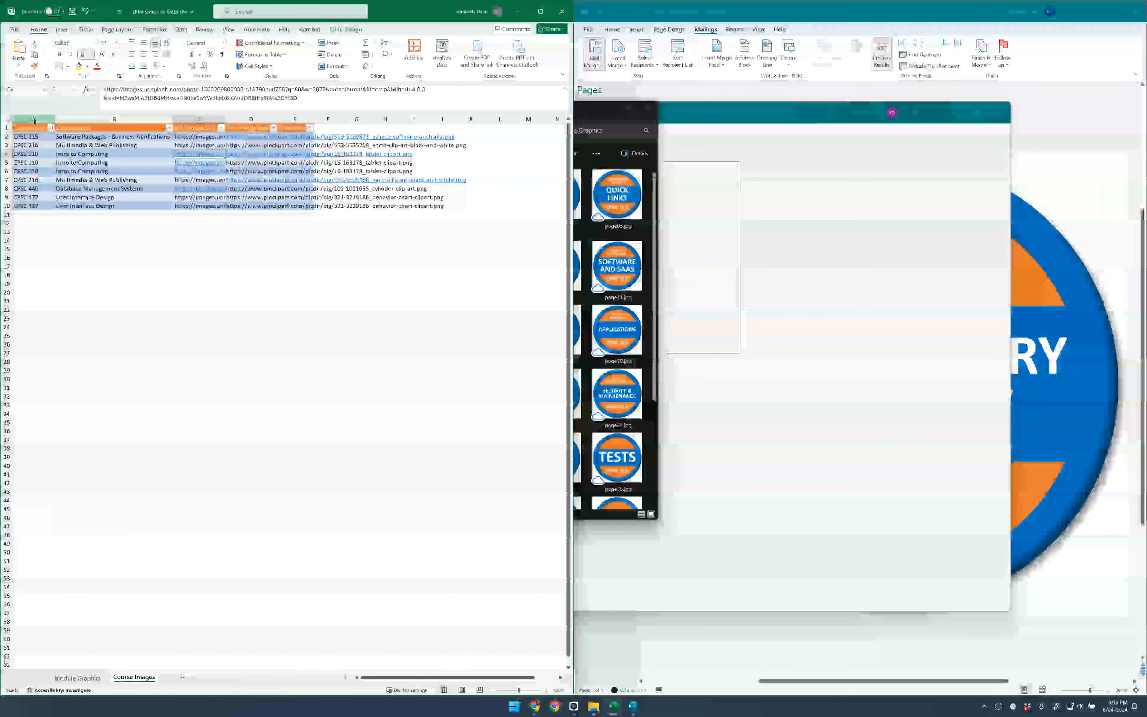
# Inspect the course number, course name and background image URL of the CPSC 215 row.
pyautogui.click(32, 138)
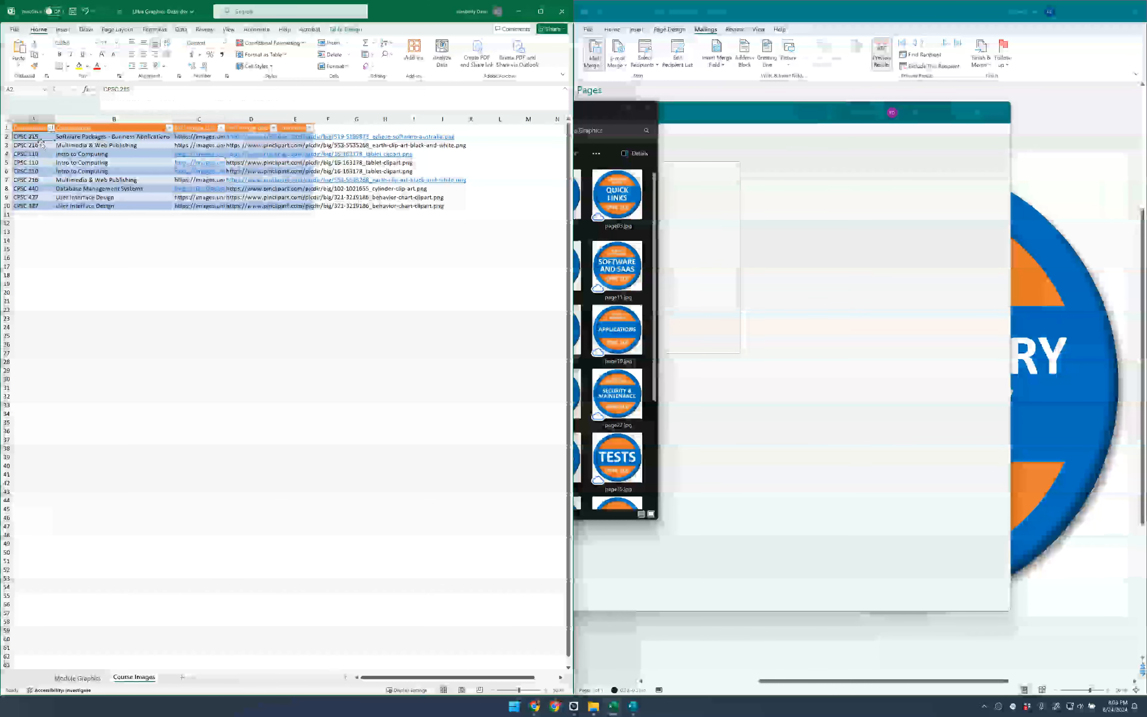
pyautogui.click(89, 136)
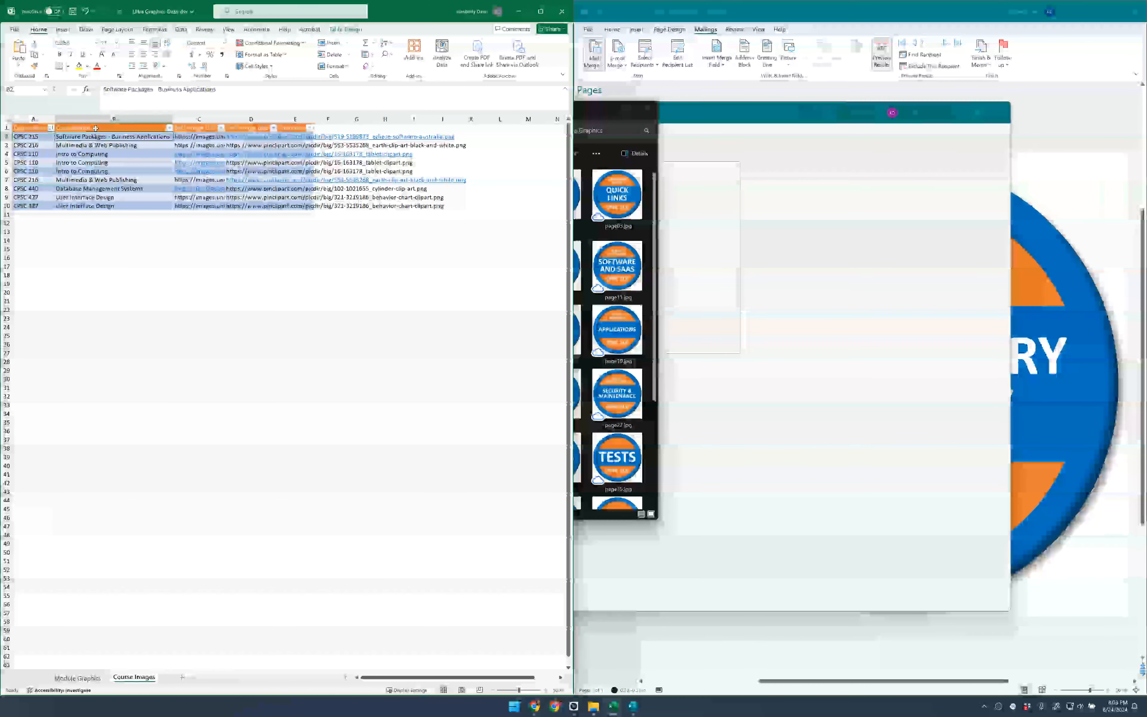
pyautogui.click(199, 137)
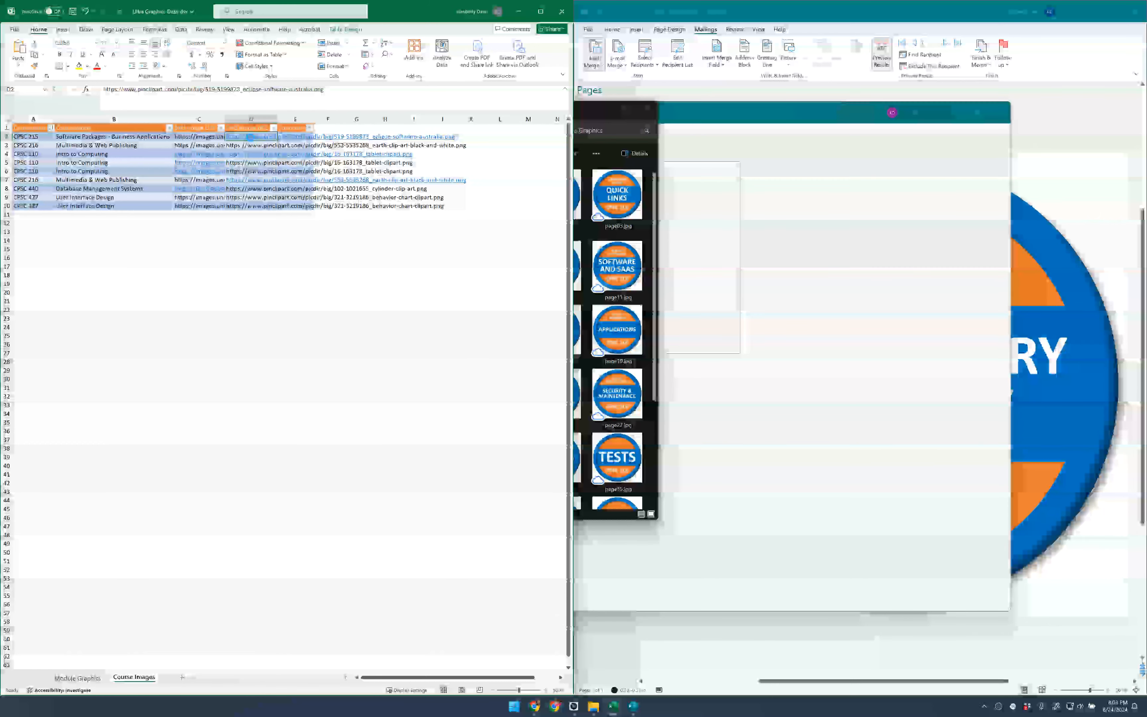
# Open the PNG image link of the CPSC 215 row in the browser, view the clipart, and return to the workbook.
pyautogui.click(251, 141)
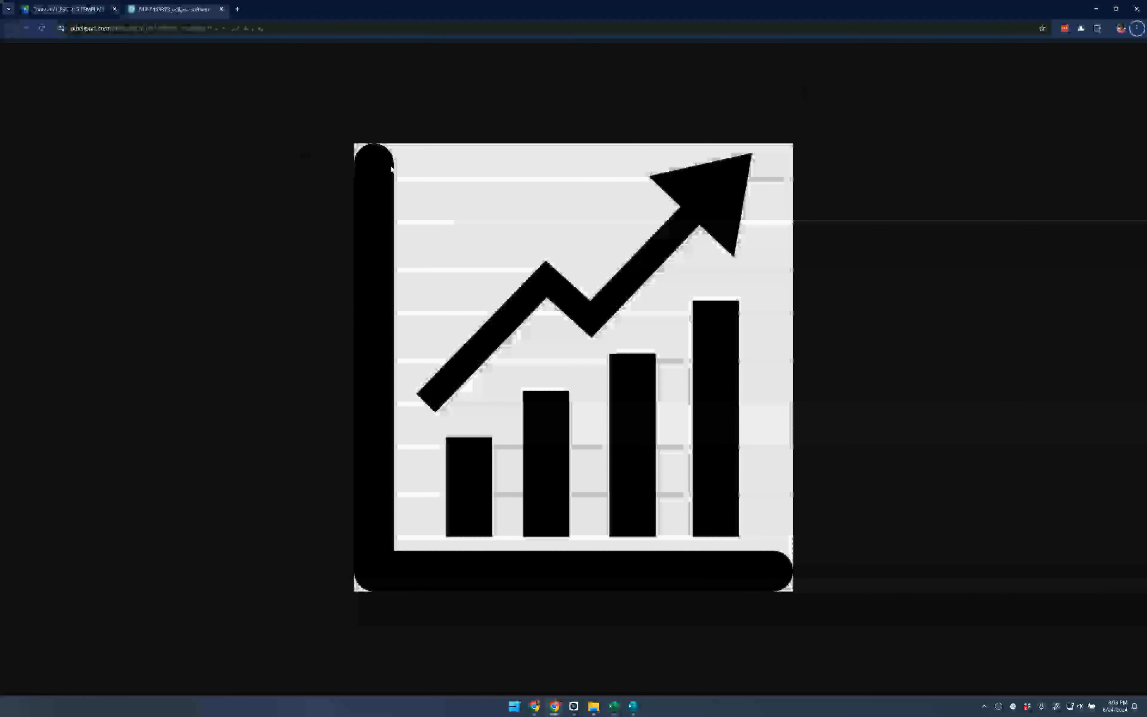
pyautogui.press('ctrl')
pyautogui.press('ctrl')
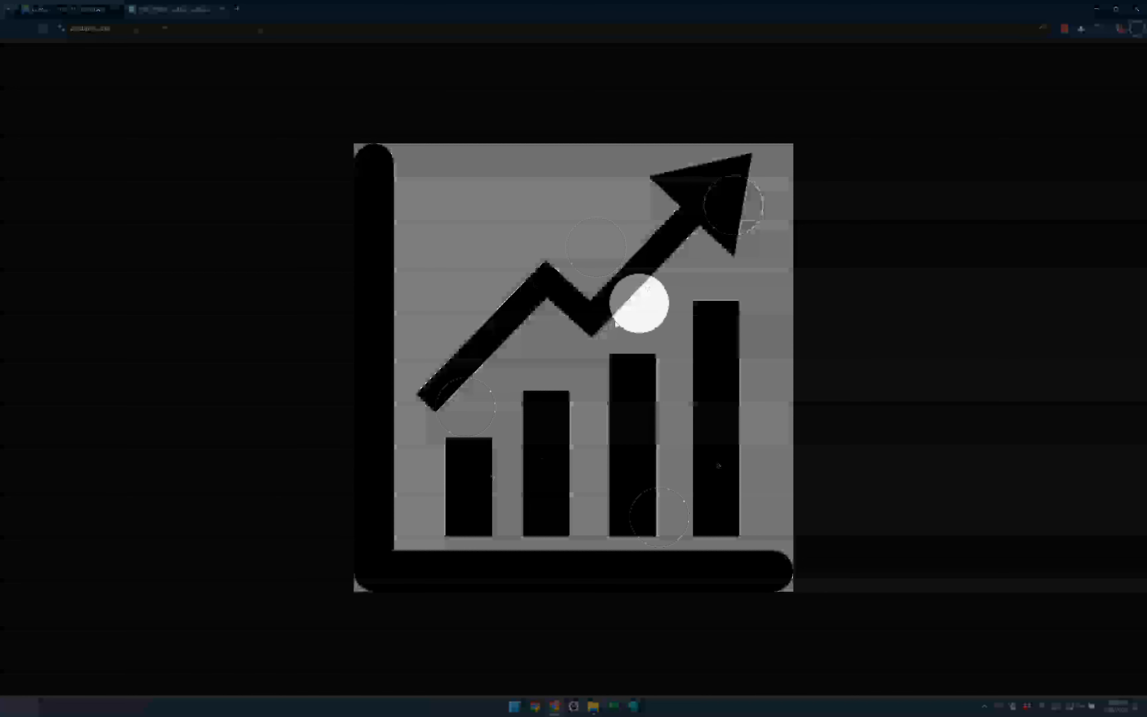
pyautogui.click(221, 10)
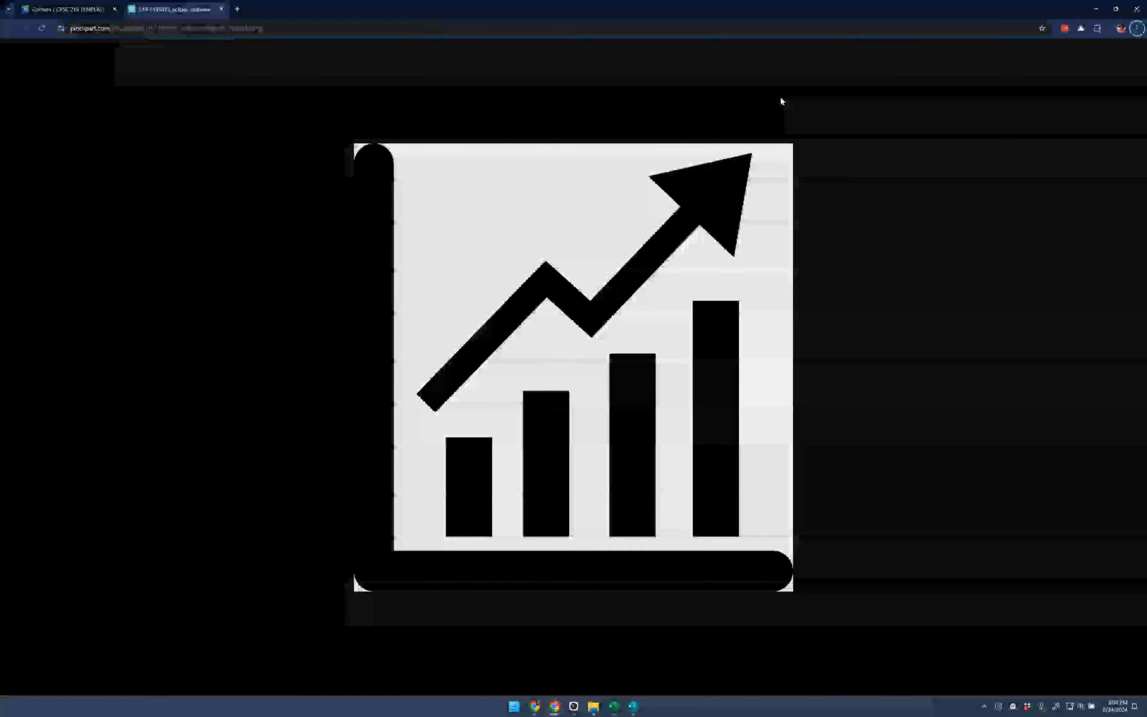
pyautogui.click(1099, 8)
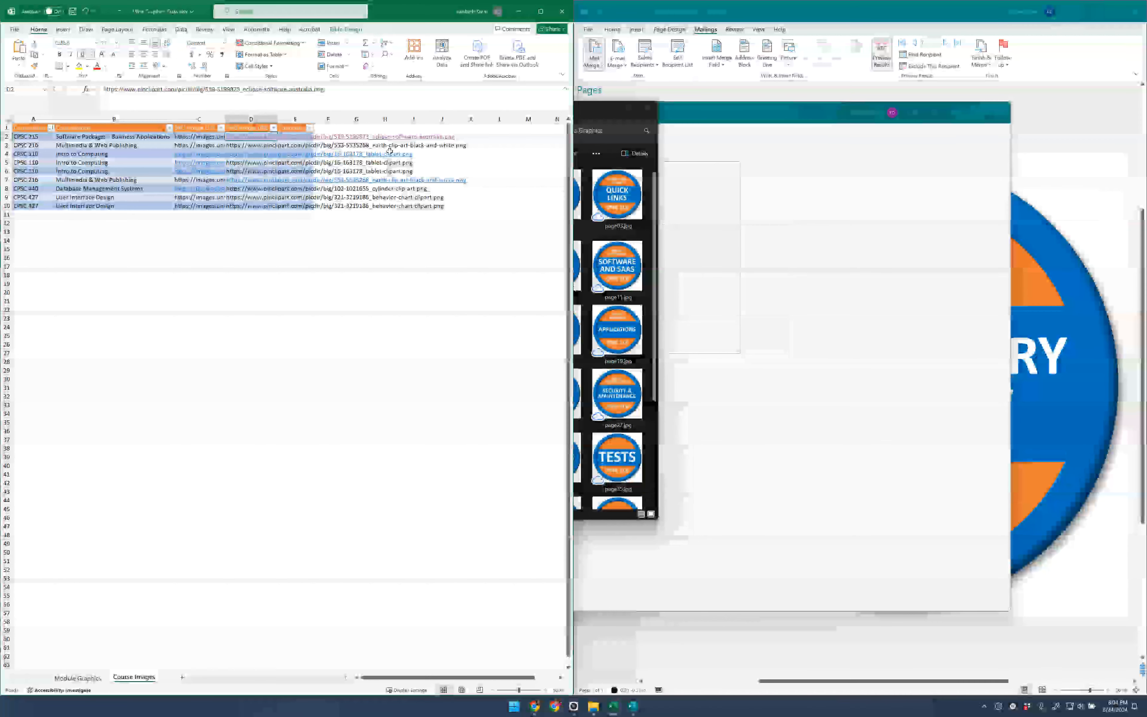
# Widen the Summary column of the Course Images table to more than double its width.
pyautogui.click(239, 254)
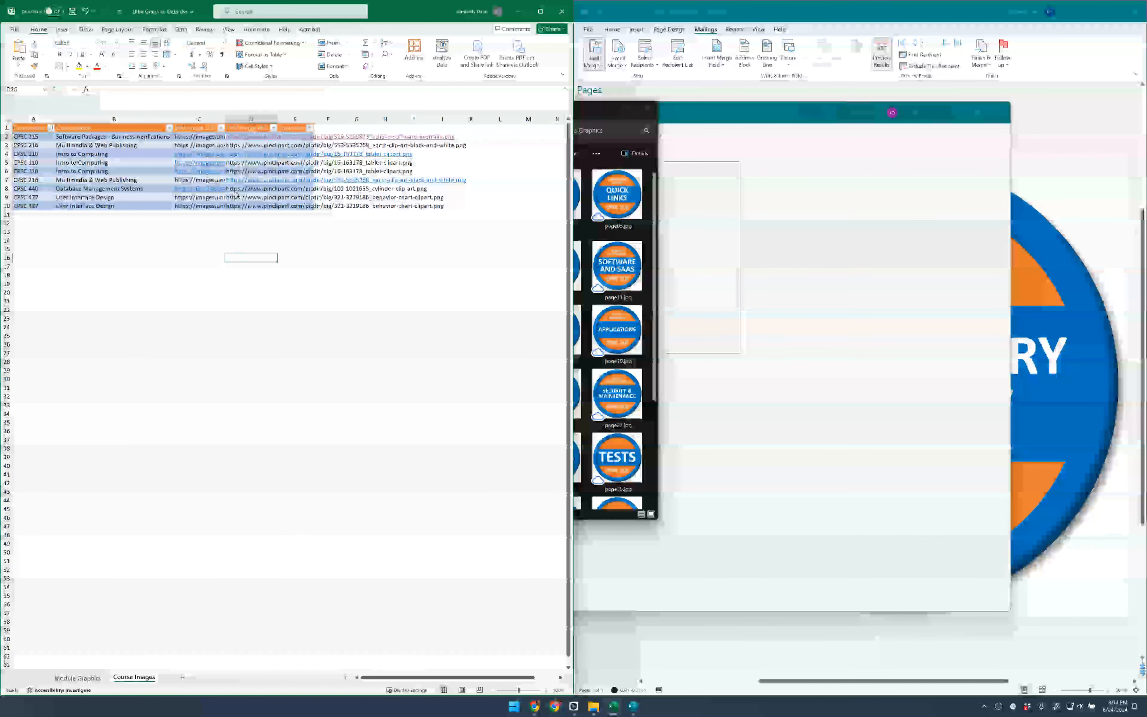
pyautogui.click(287, 127)
pyautogui.moveTo(313, 120); pyautogui.dragTo(397, 132)
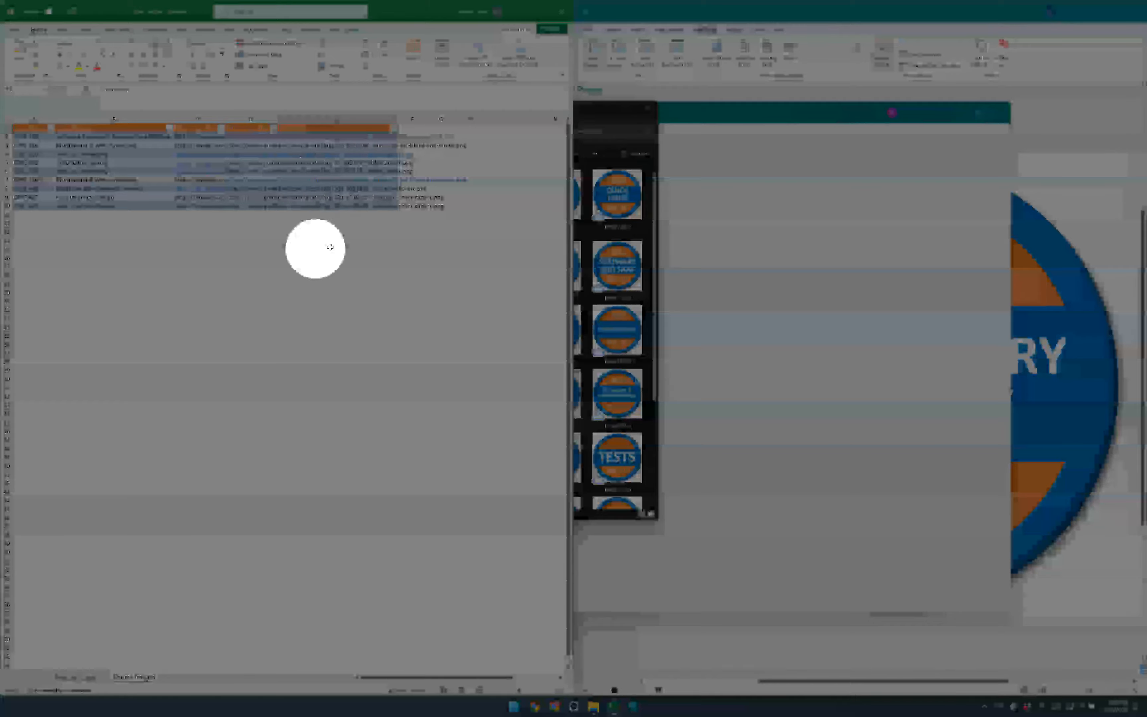
pyautogui.click(339, 274)
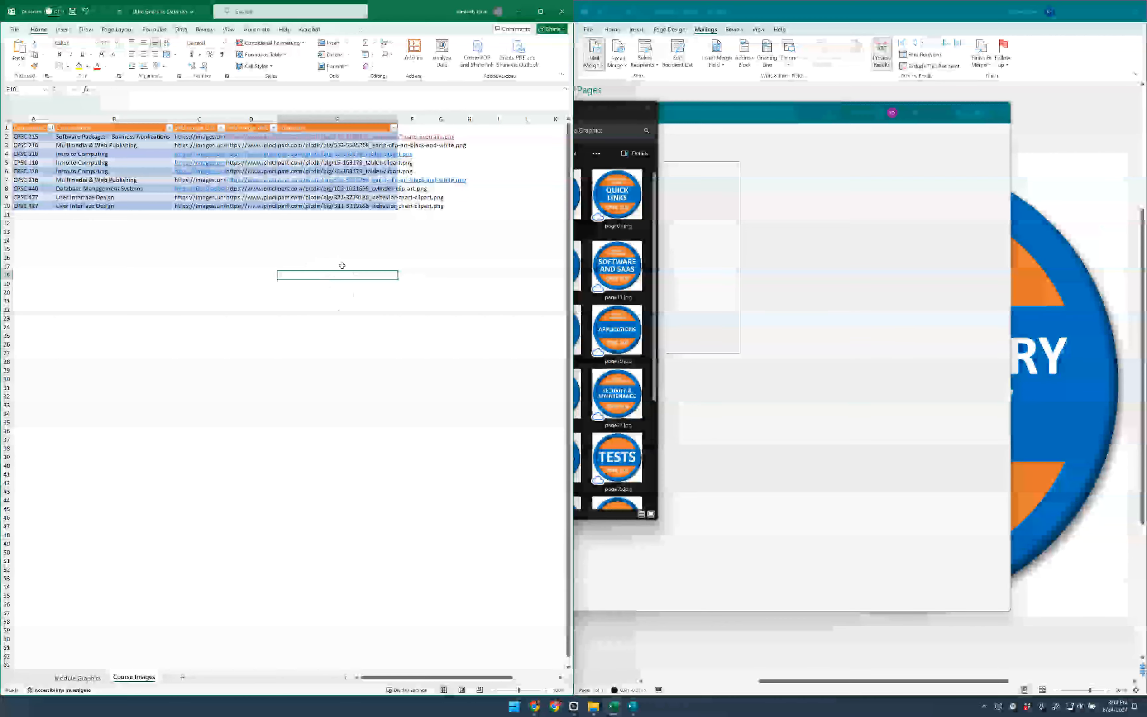
# Switch to the Course Images publication in Publisher and turn off the merge results preview to show the merge fields.
pyautogui.moveTo(633, 707)
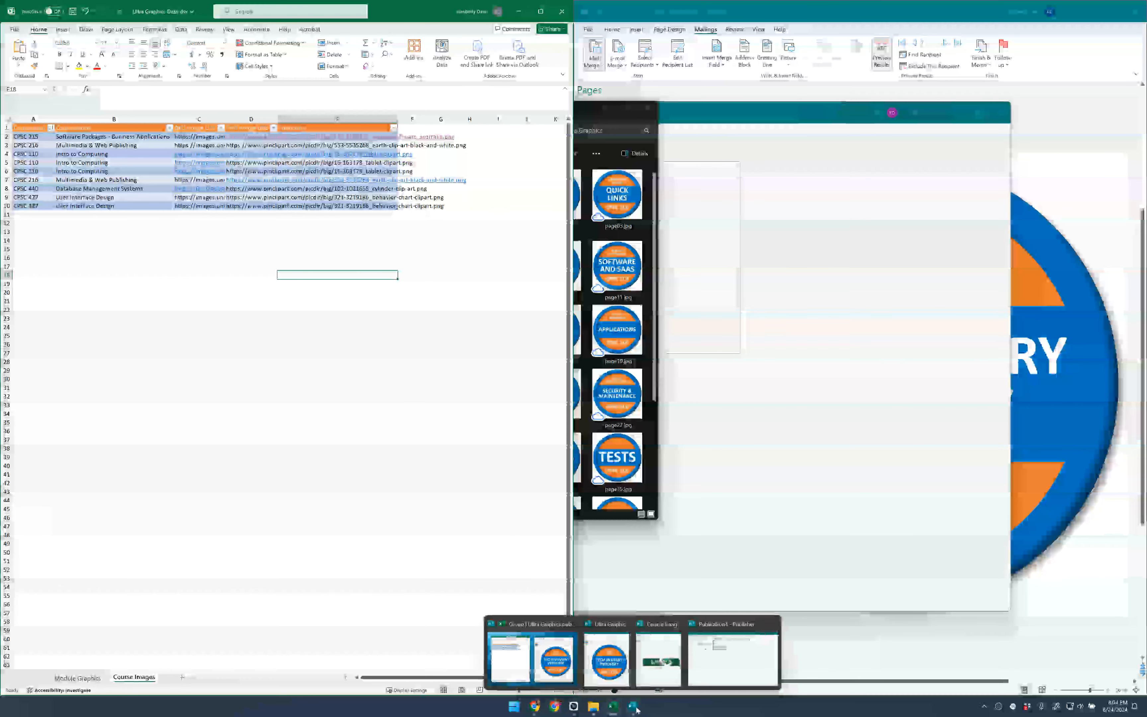
pyautogui.click(649, 680)
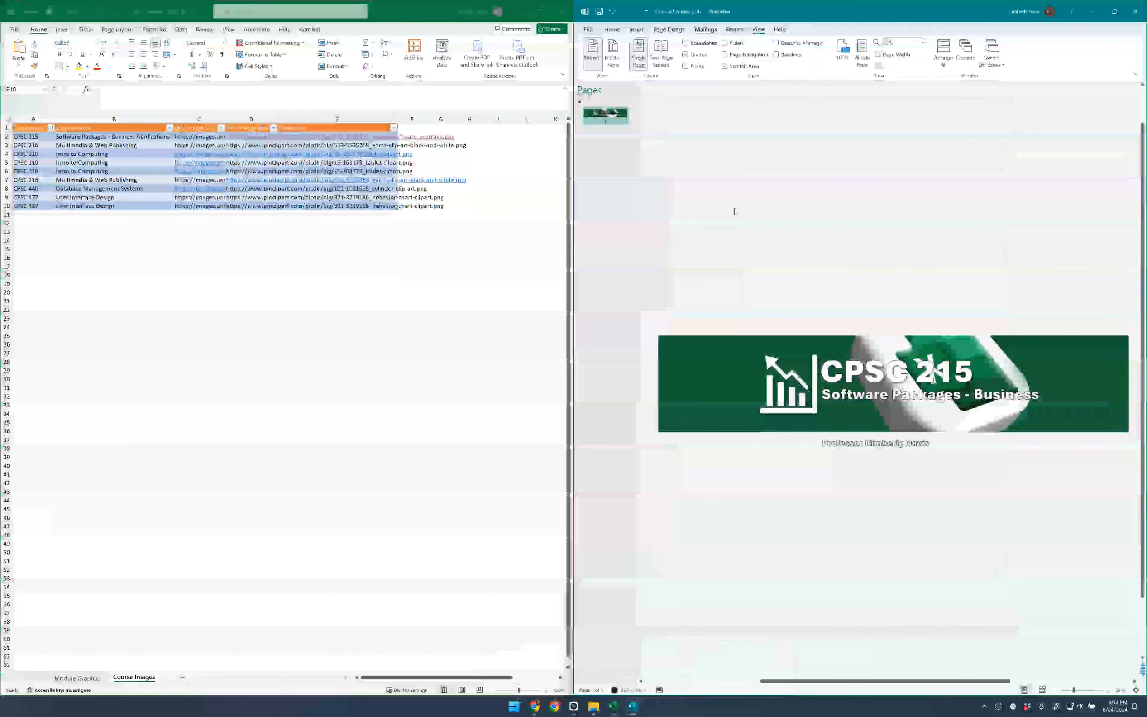
pyautogui.click(711, 32)
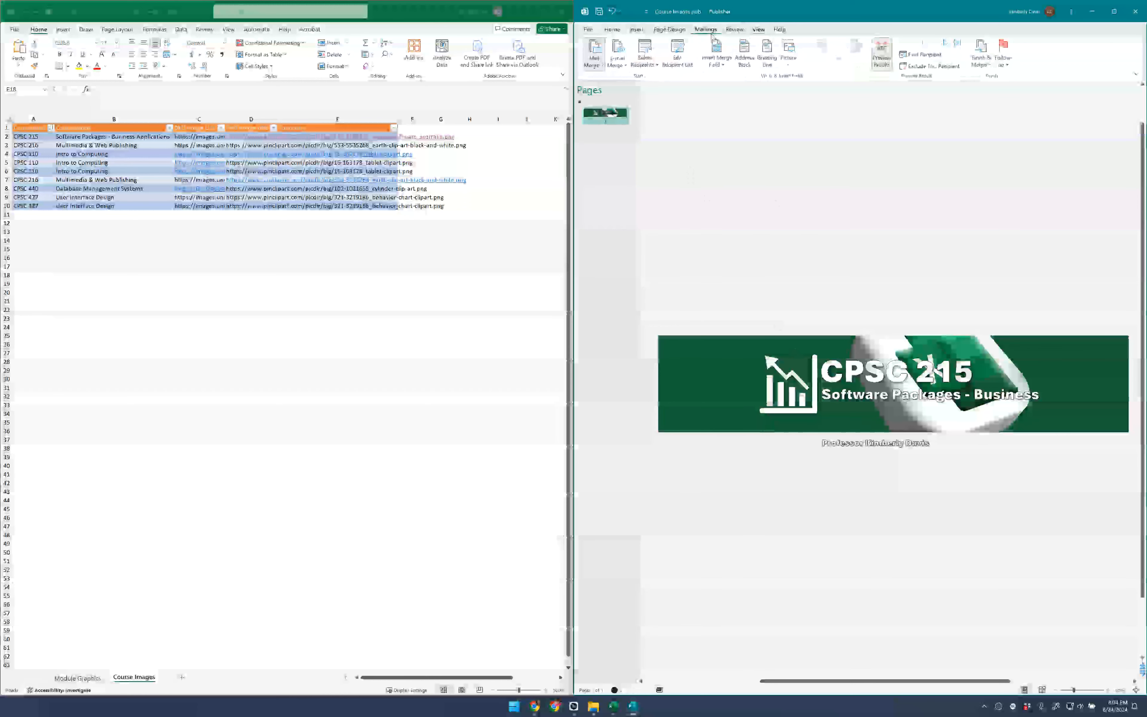
pyautogui.click(880, 55)
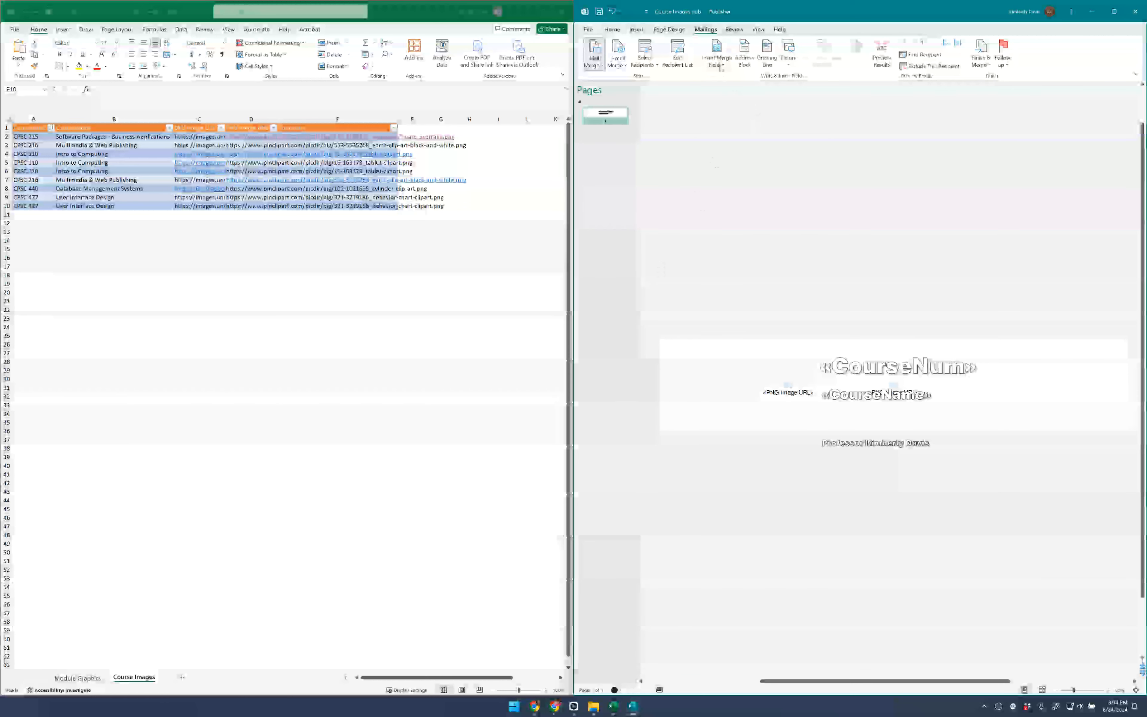
# Check the picture merge field options and confirm PNG Image URL as the field for the icon placeholder.
pyautogui.click(793, 60)
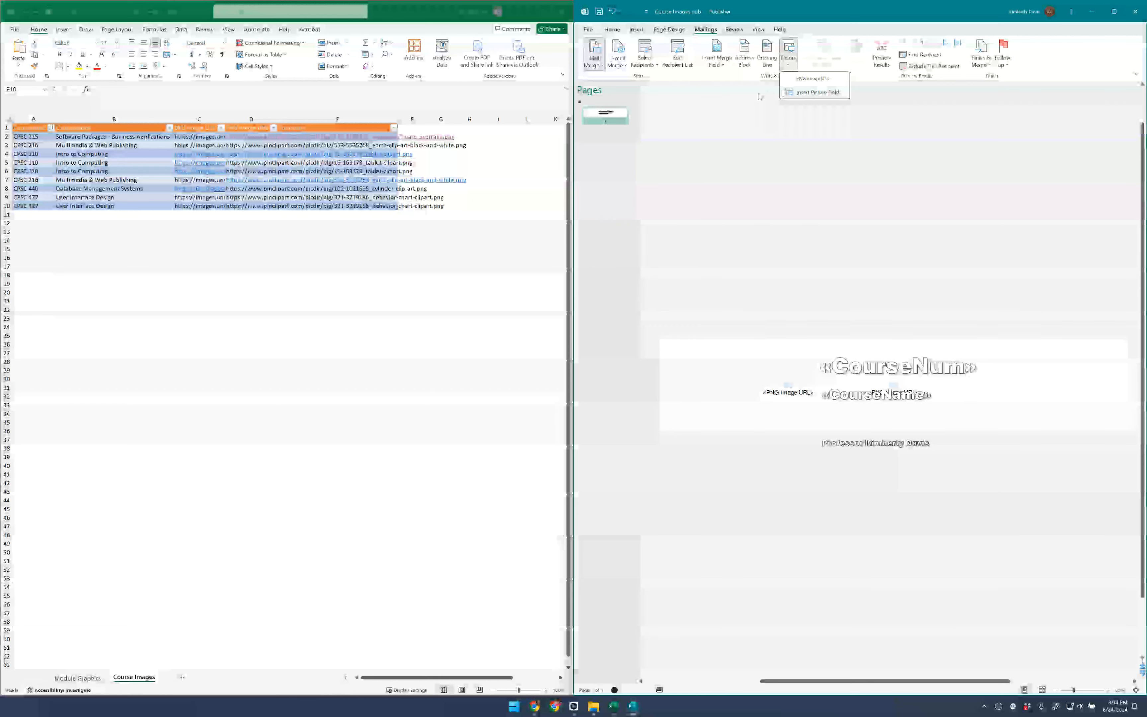
pyautogui.click(846, 8)
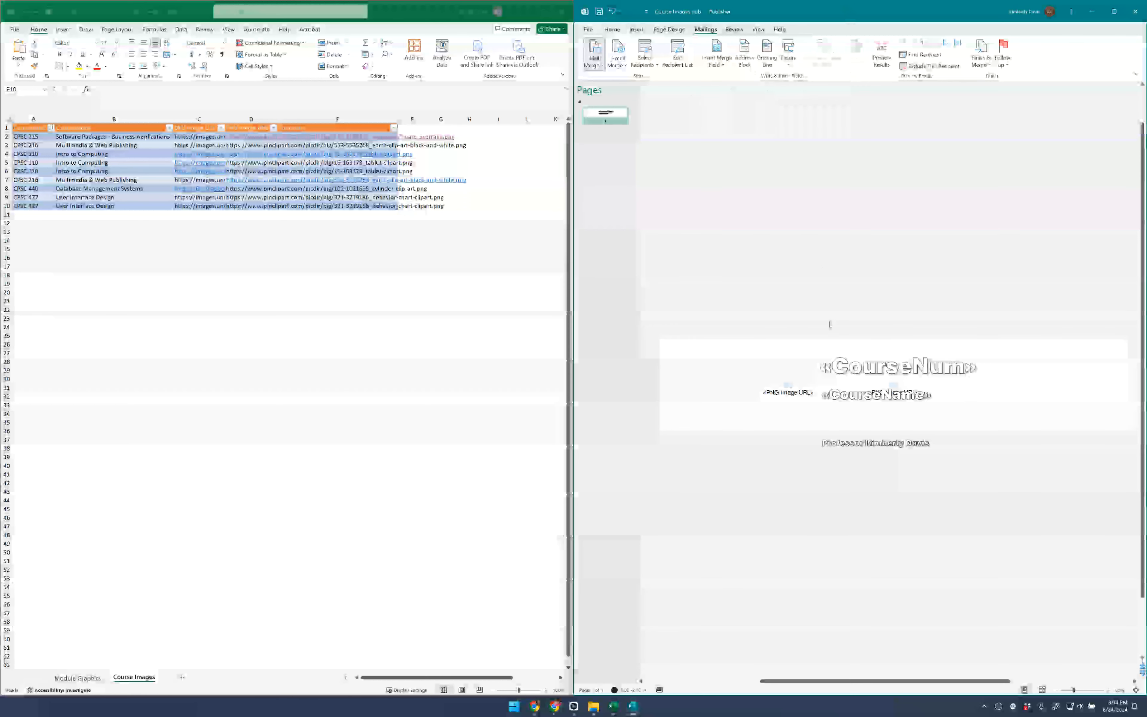
pyautogui.click(789, 385)
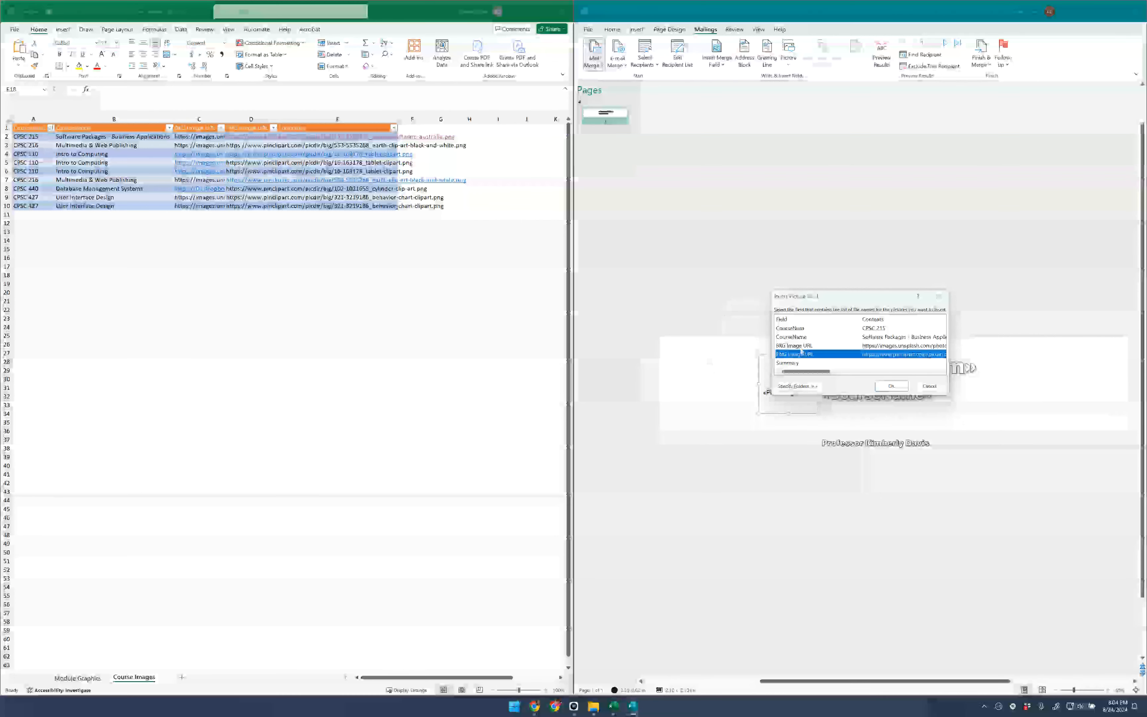
pyautogui.click(892, 386)
# Examine the banner's background picture field, the CourseNum and CourseName text fields, and the professor text below the page.
pyautogui.click(700, 382)
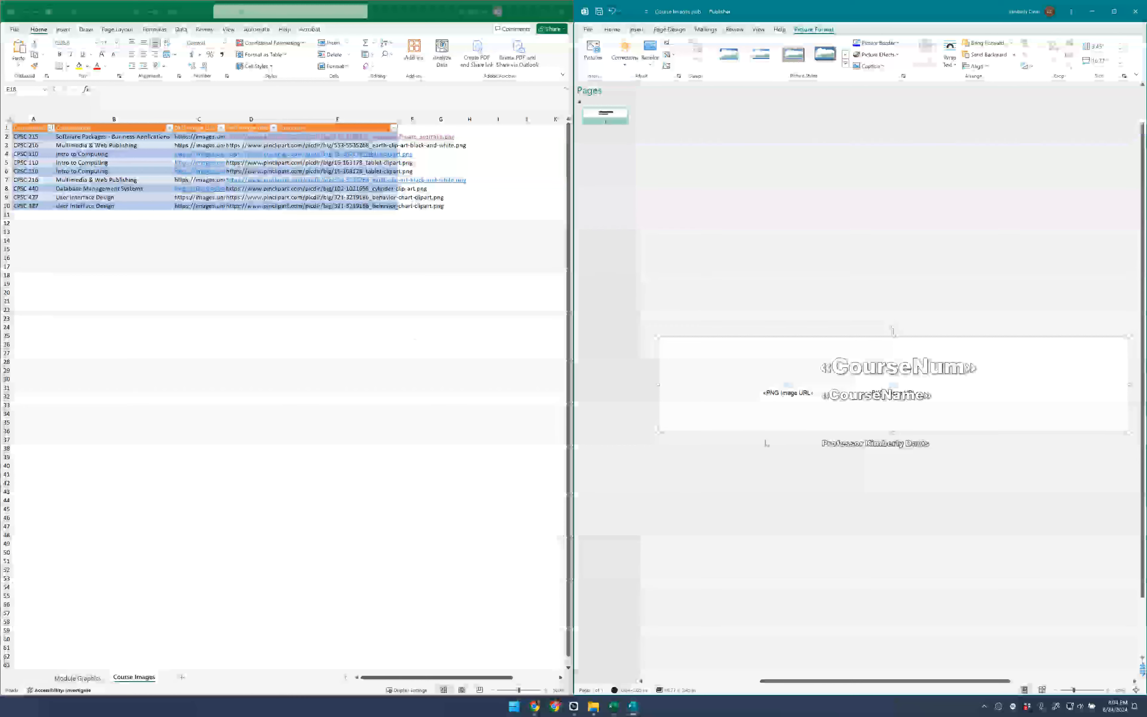
pyautogui.click(918, 370)
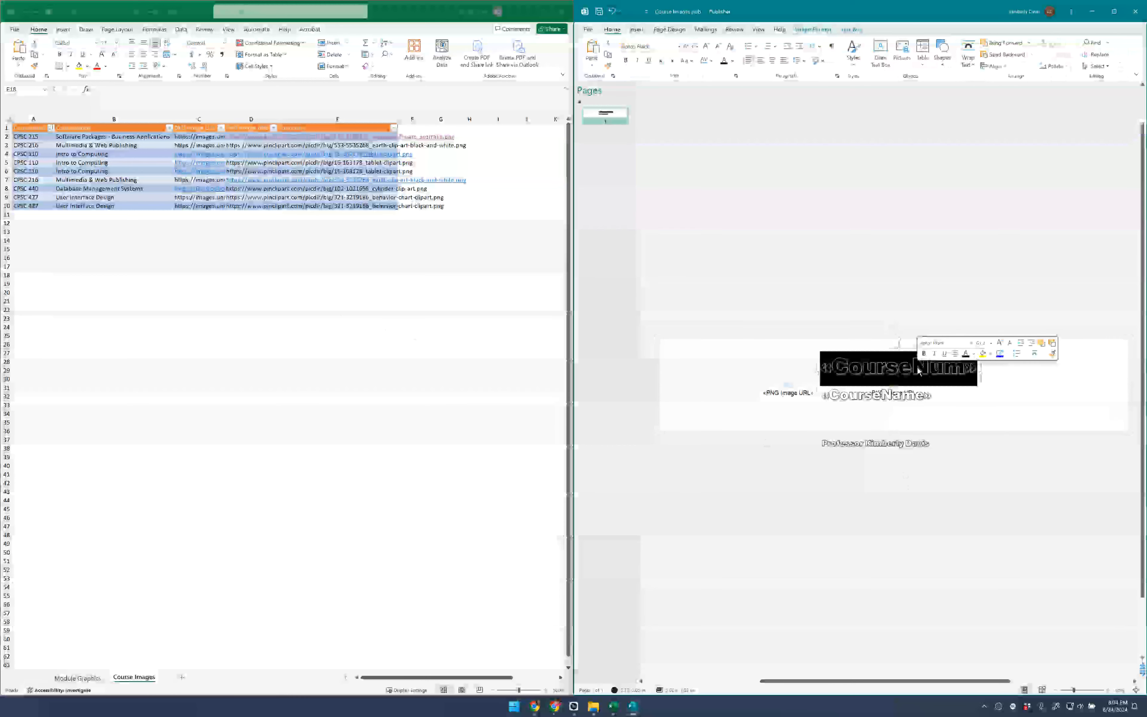
pyautogui.click(896, 394)
pyautogui.click(890, 444)
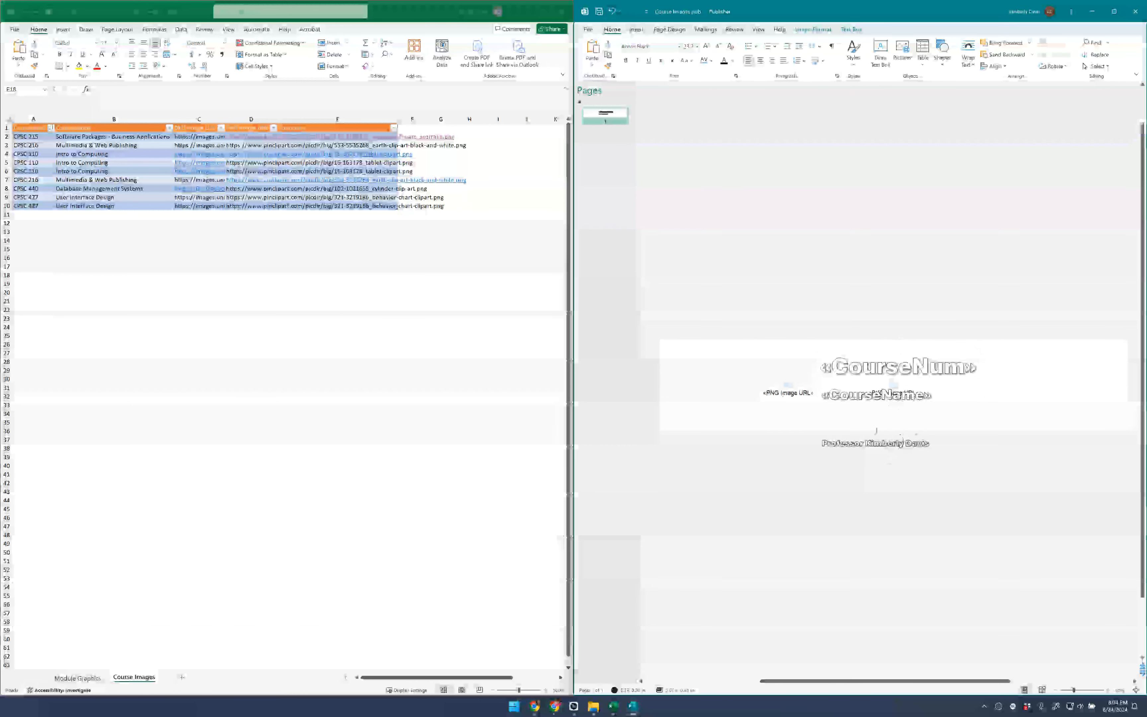
pyautogui.click(903, 436)
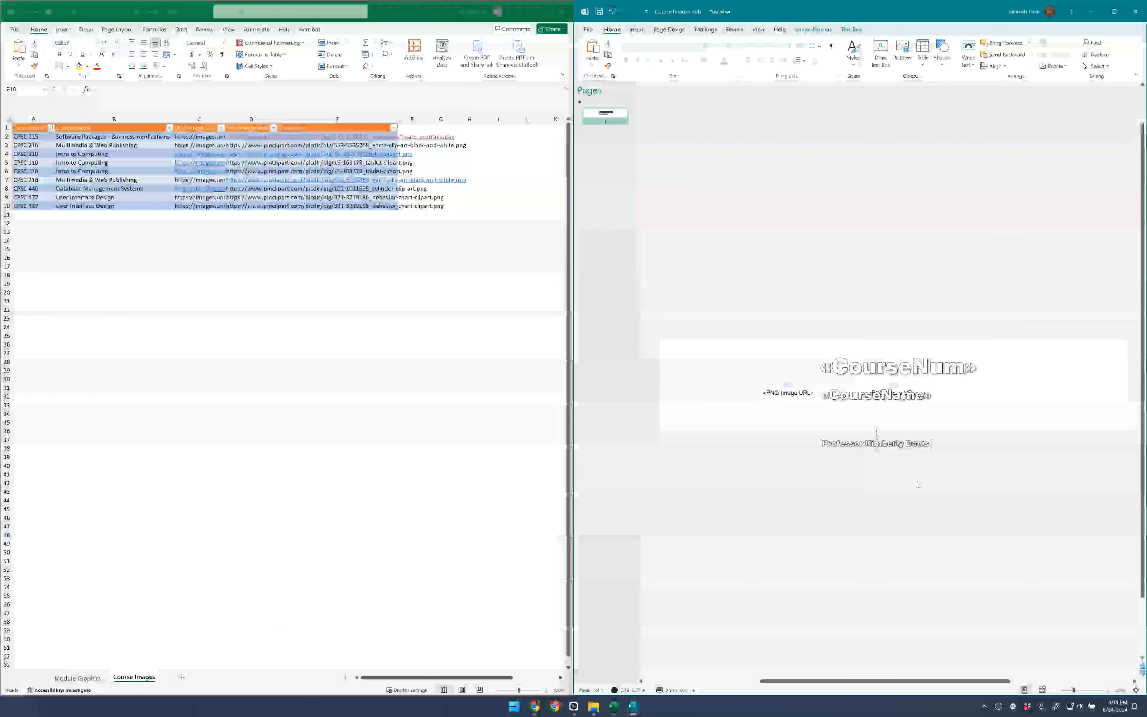
pyautogui.click(902, 482)
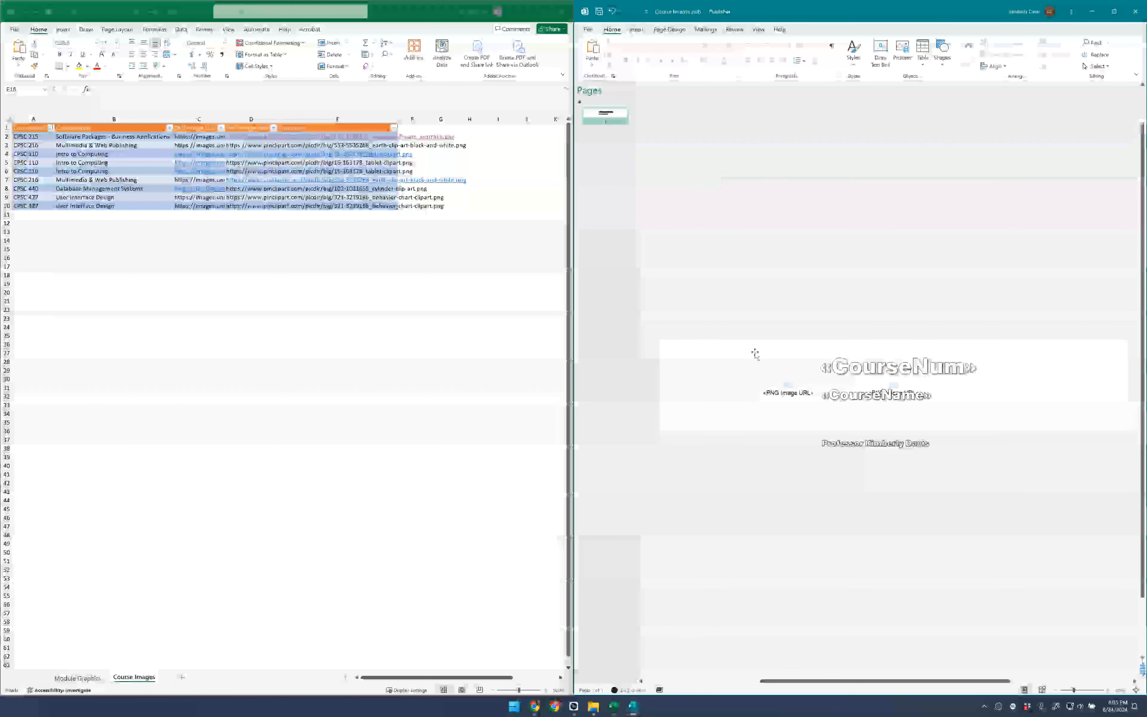
# Turn the merge results preview back on, maximize the publication window and fit the whole banner in view.
pyautogui.click(717, 30)
pyautogui.click(882, 52)
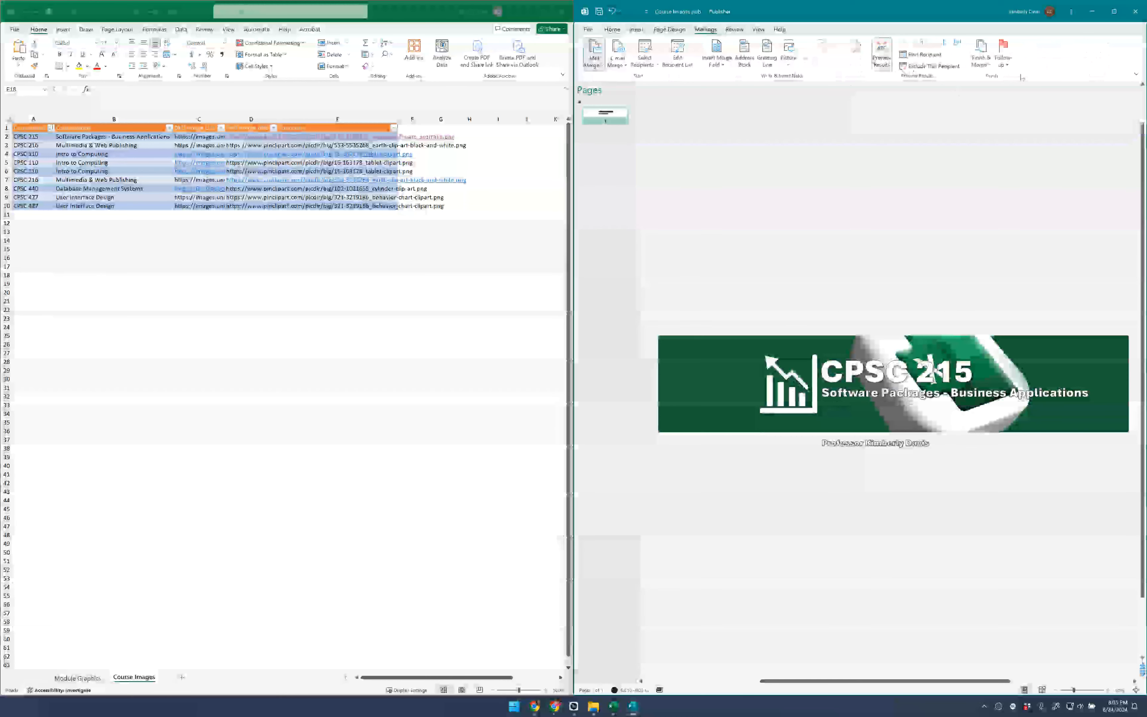
pyautogui.click(1115, 12)
pyautogui.click(1142, 692)
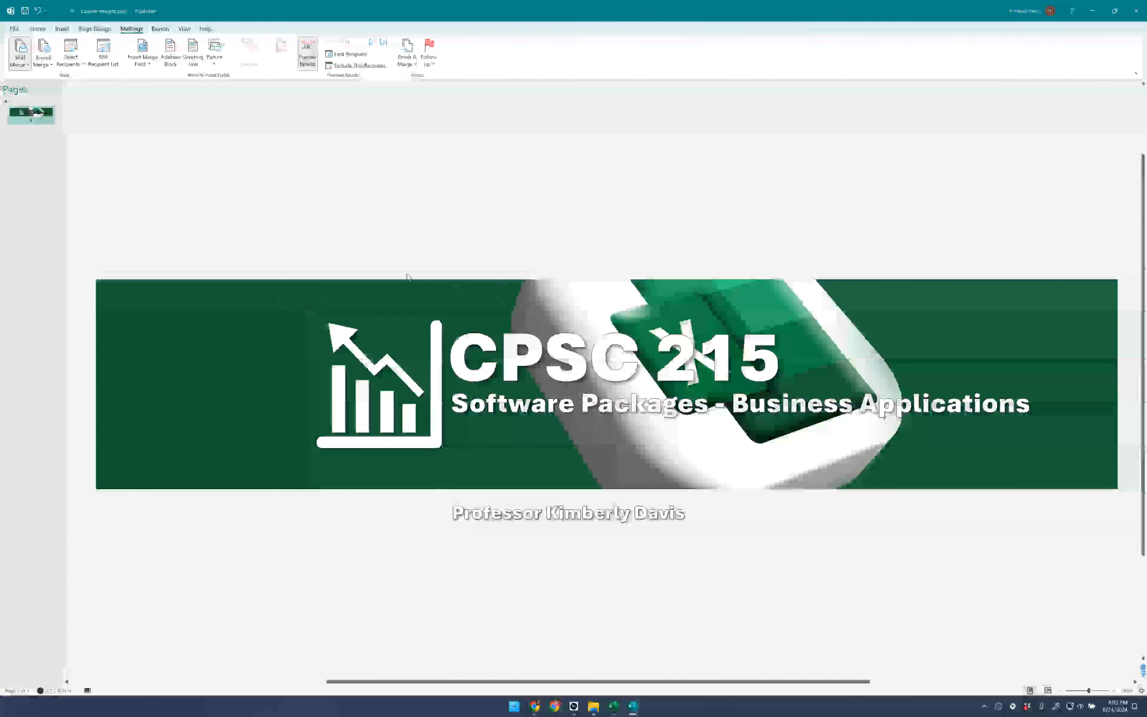
# Step through the merged records to review each course banner, from CPSC 216 through the last CPSC 427 record.
pyautogui.click(372, 46)
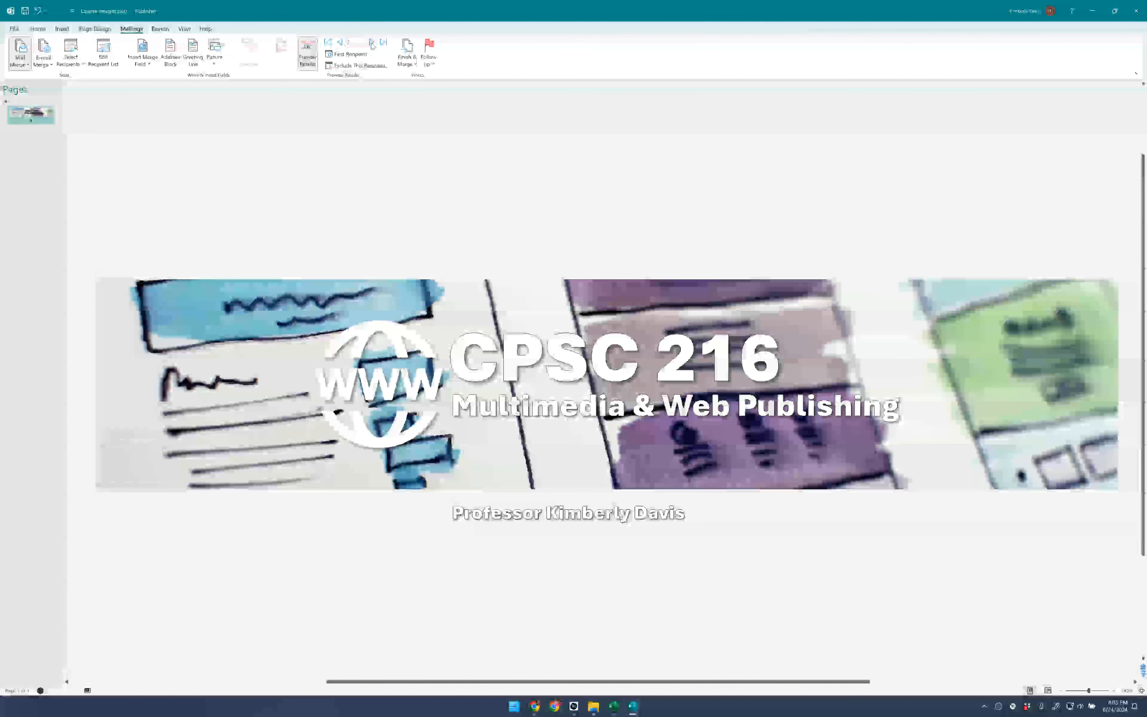
pyautogui.click(372, 46)
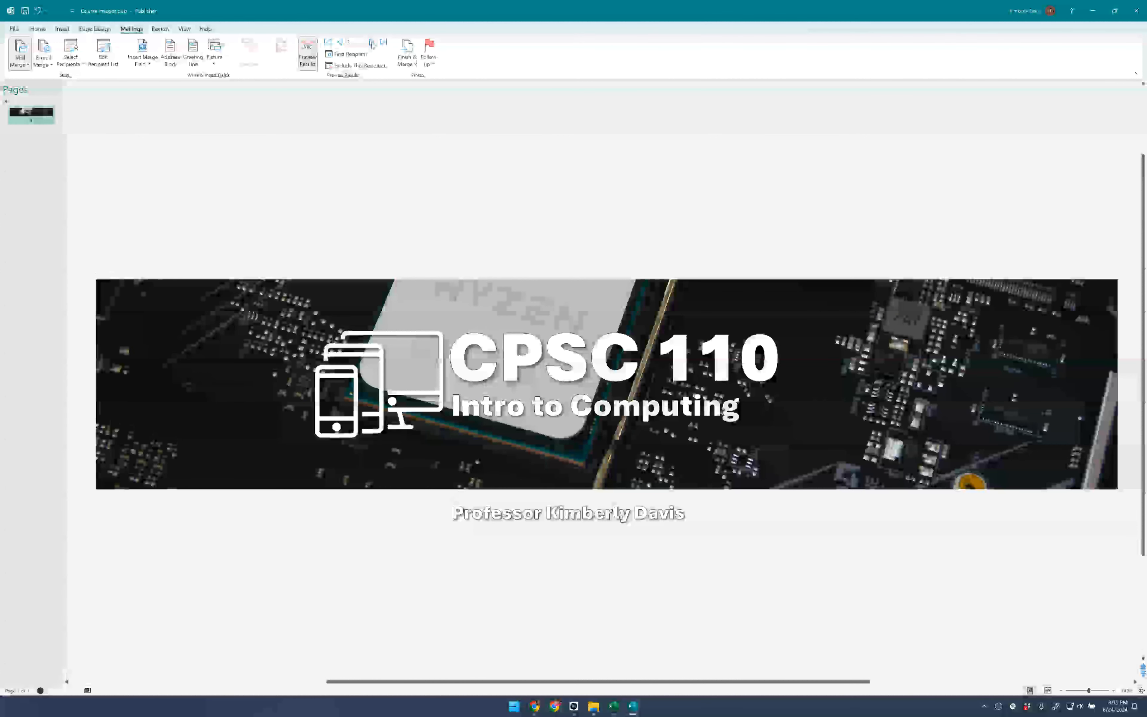
pyautogui.click(372, 45)
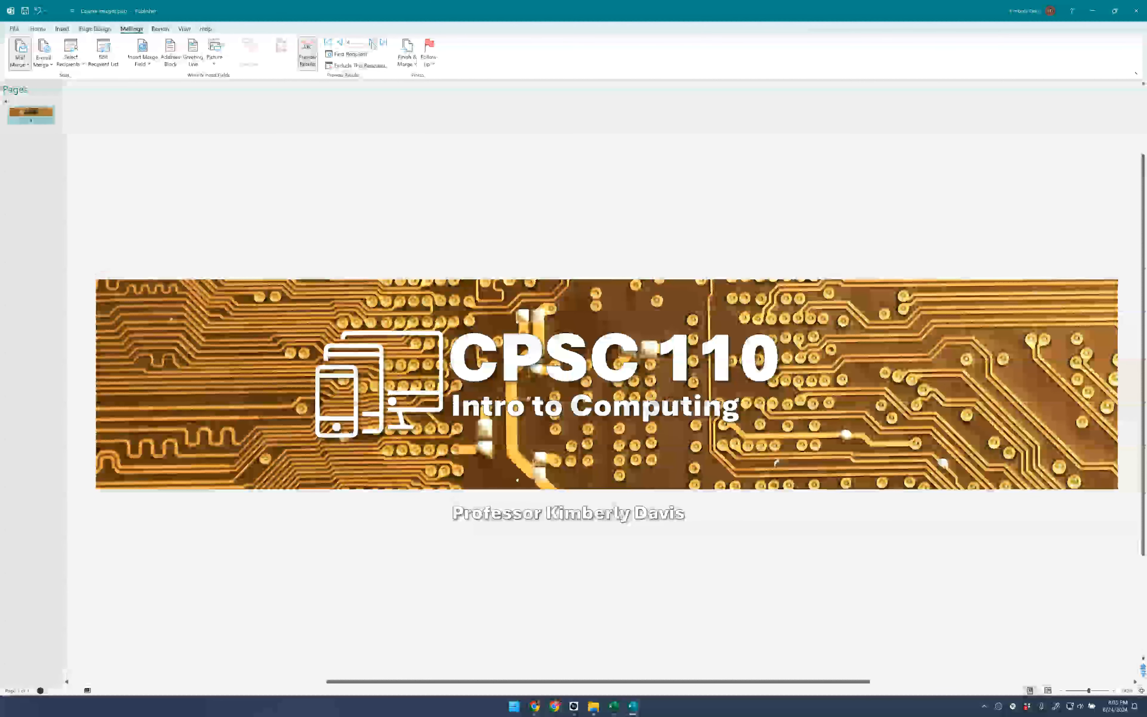
pyautogui.click(372, 45)
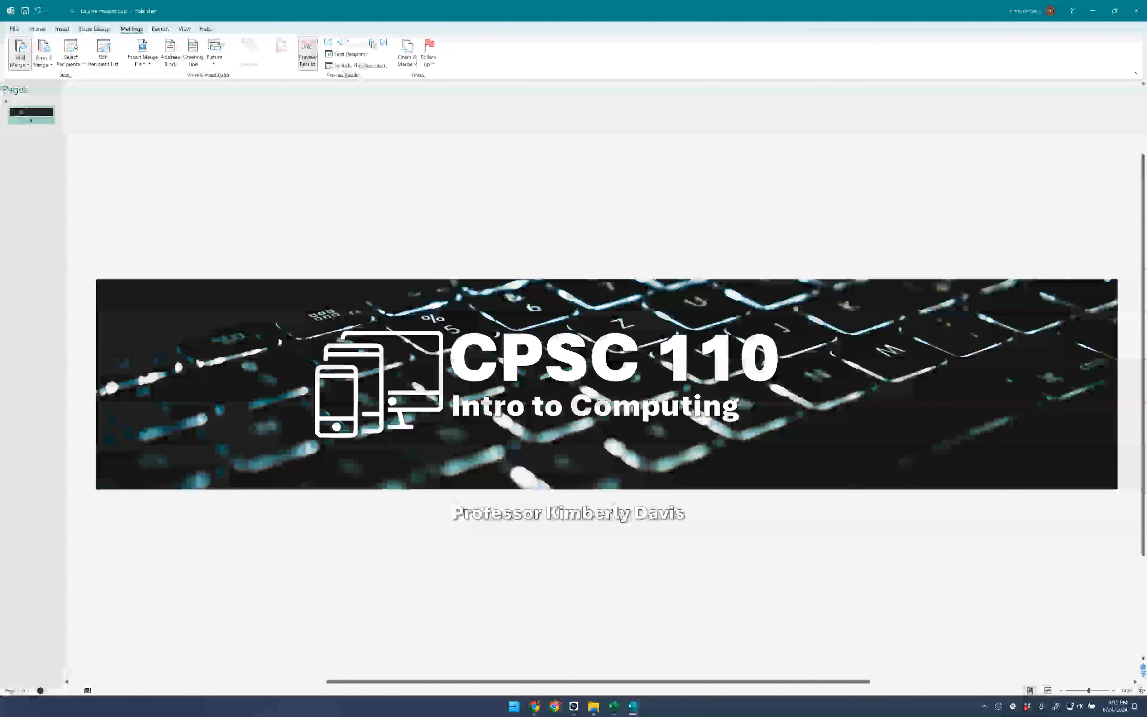
pyautogui.click(372, 45)
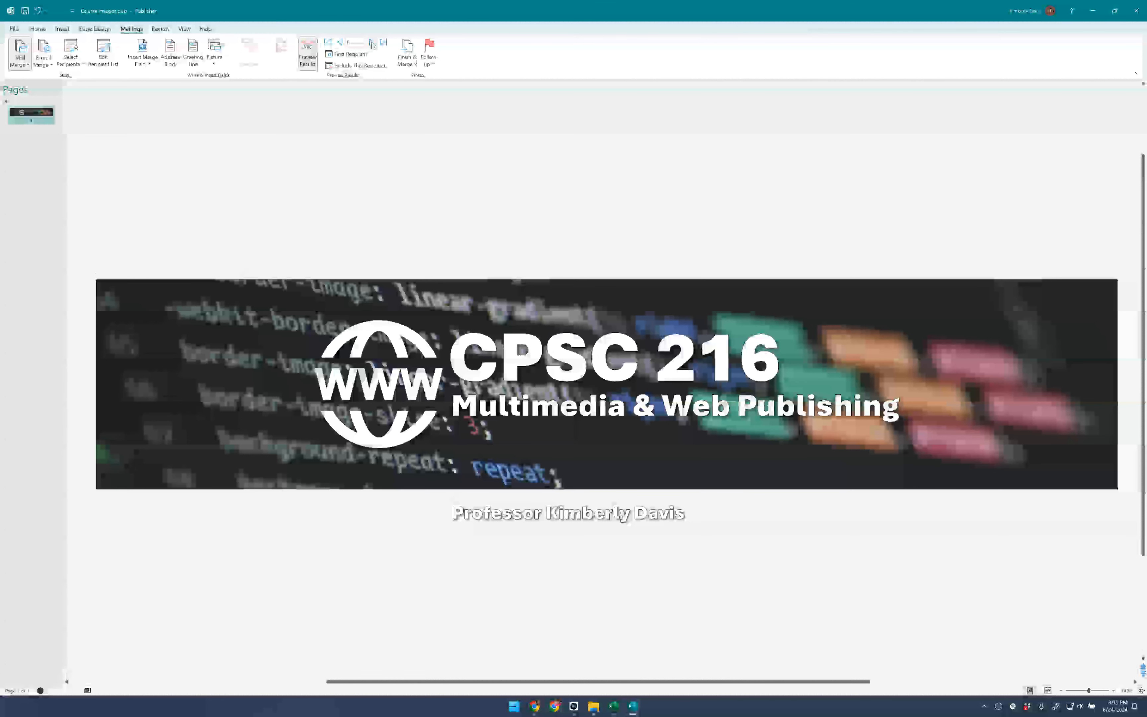
pyautogui.click(372, 45)
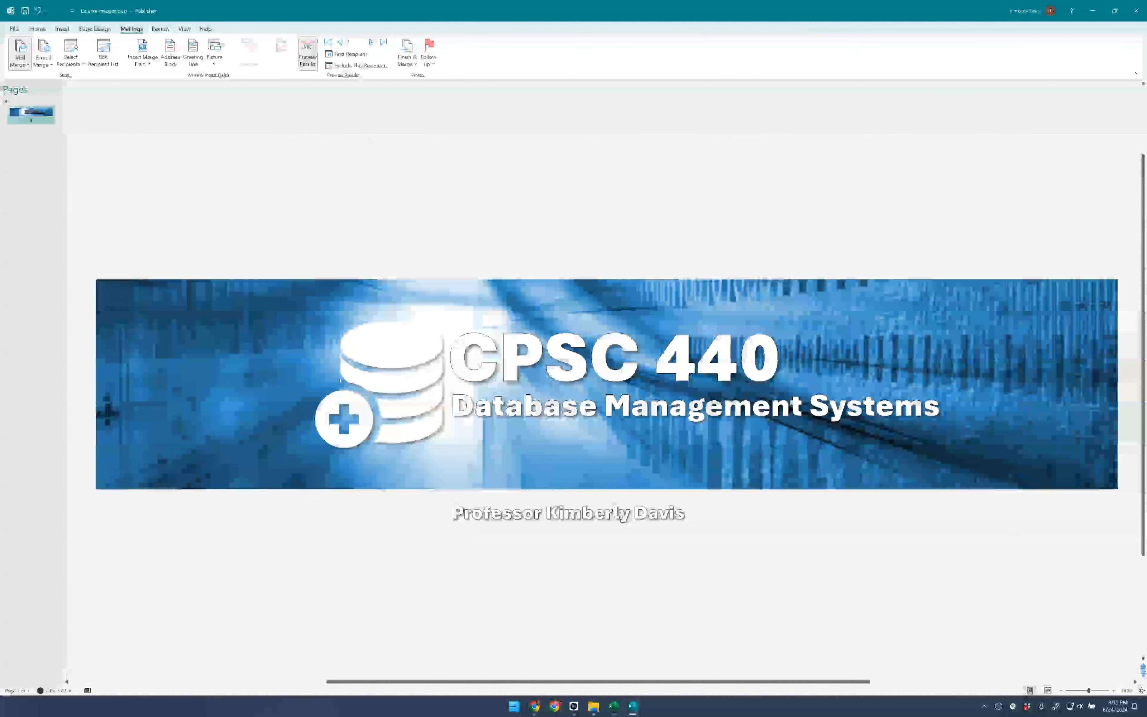
pyautogui.click(372, 45)
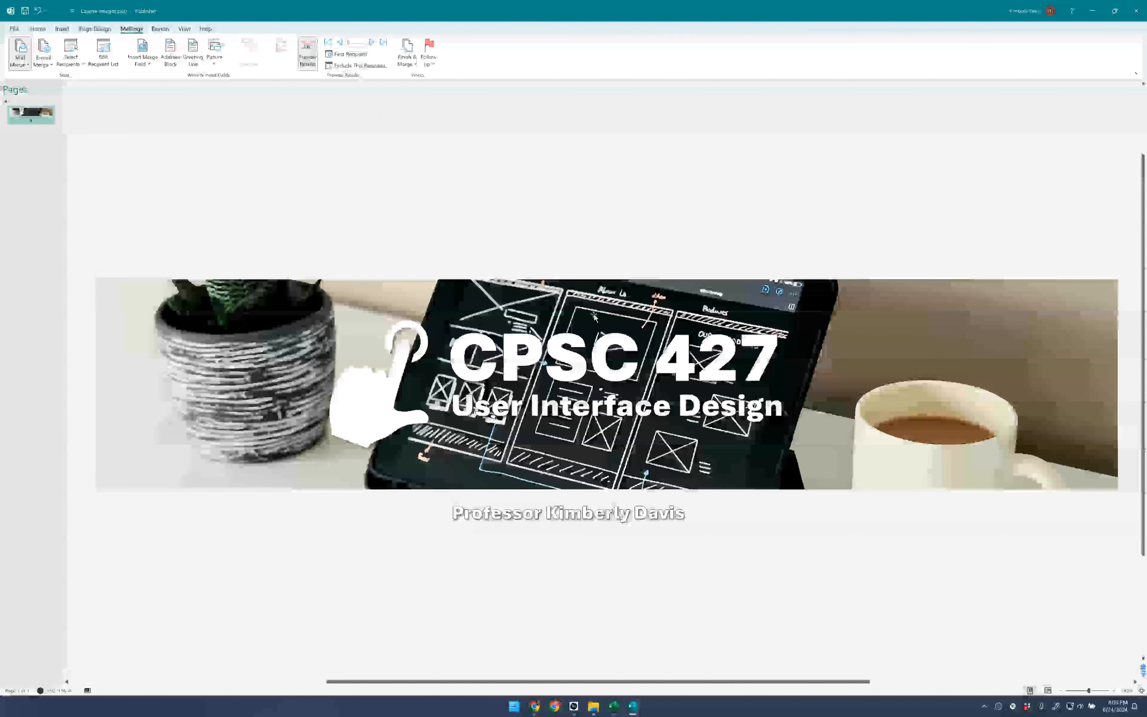
pyautogui.click(373, 46)
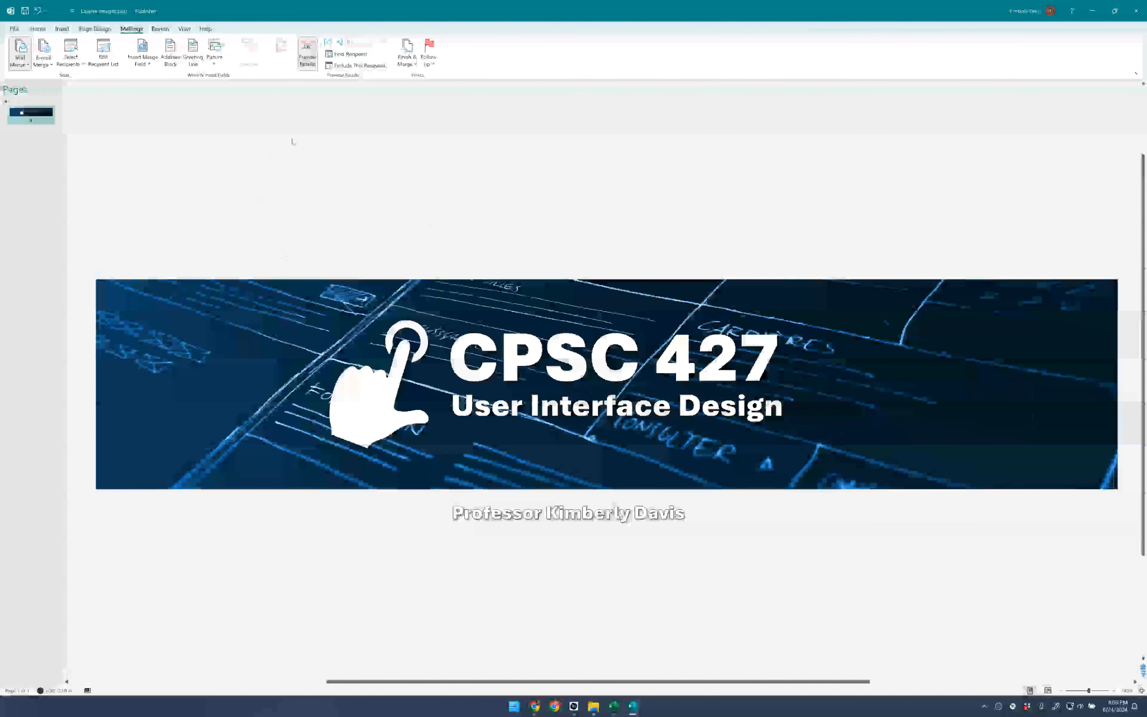
# Switch back to the Excel workbook and widen the two image URL columns of the Course Images table.
pyautogui.moveTo(617, 713)
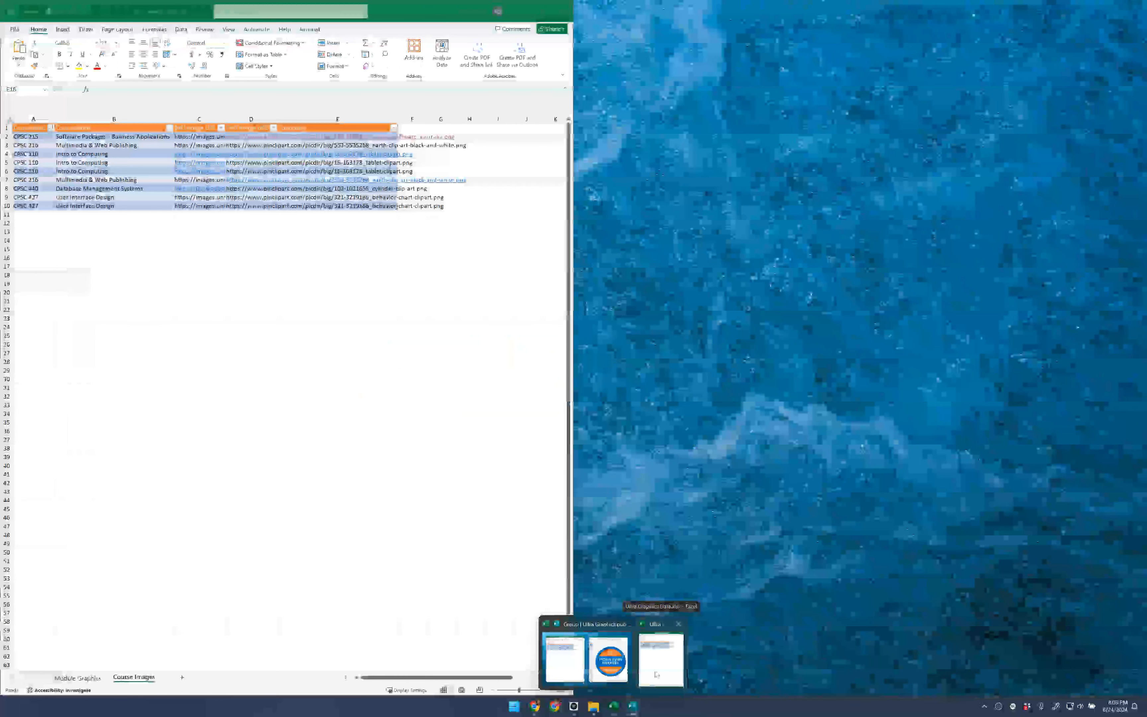
pyautogui.click(657, 673)
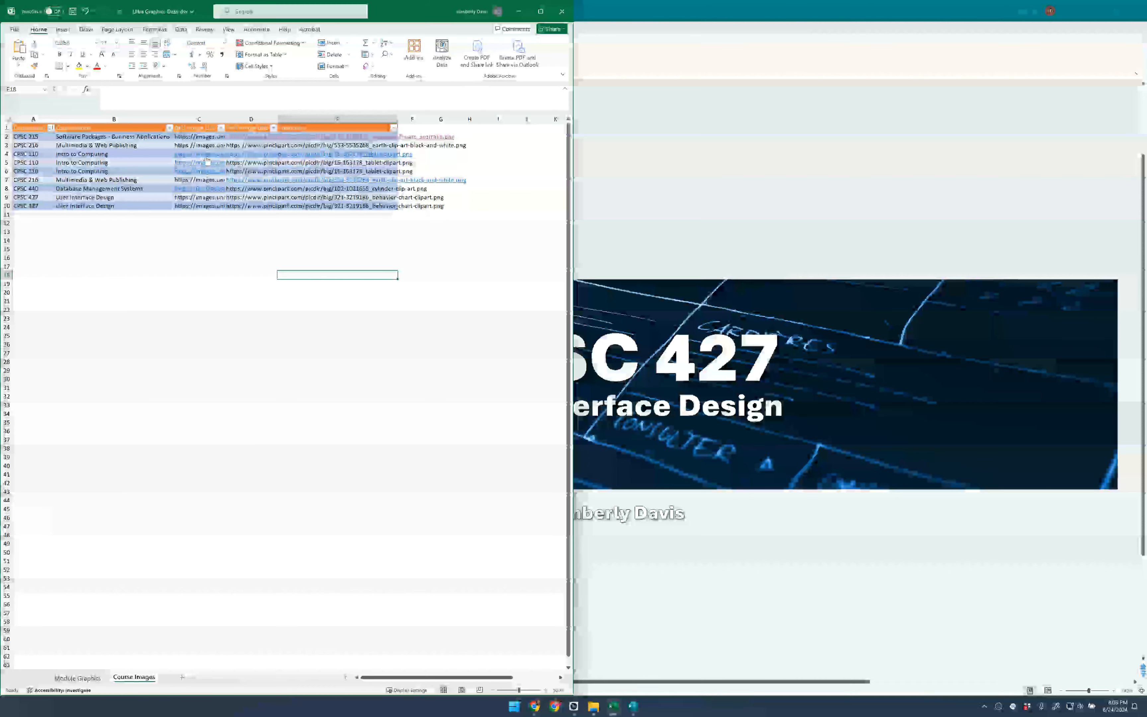
pyautogui.moveTo(224, 121); pyautogui.dragTo(343, 118)
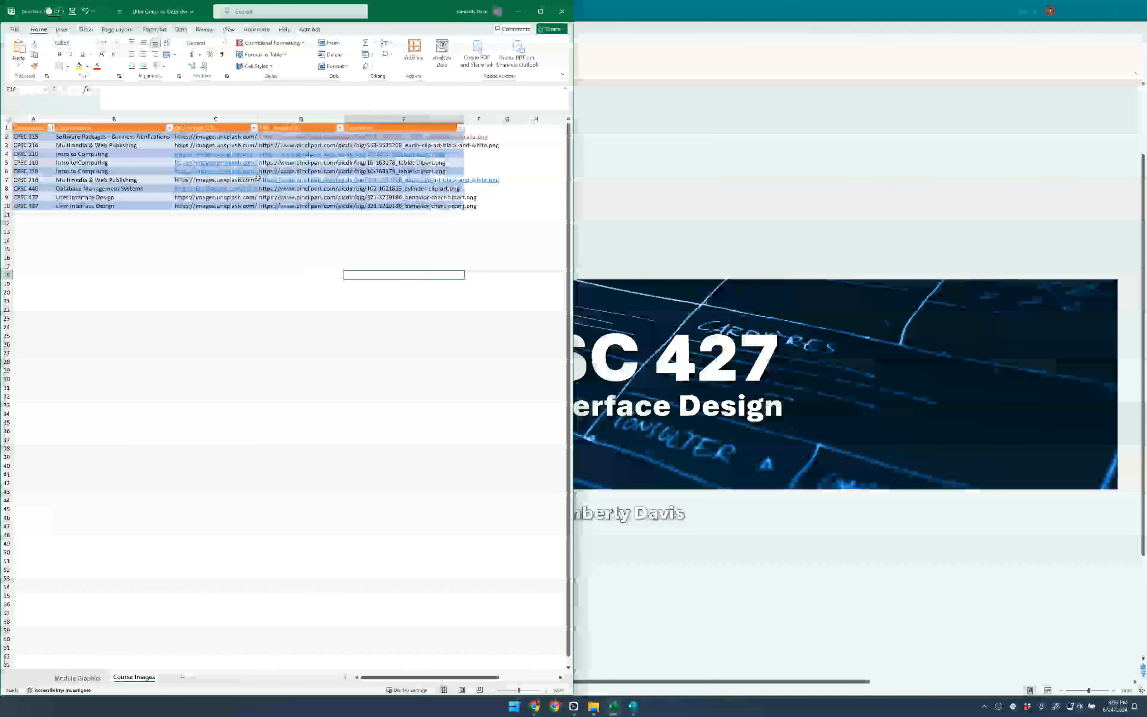
# Switch from the workbook back to the Publisher banner publication, view its export options, and return to the page.
pyautogui.click(289, 422)
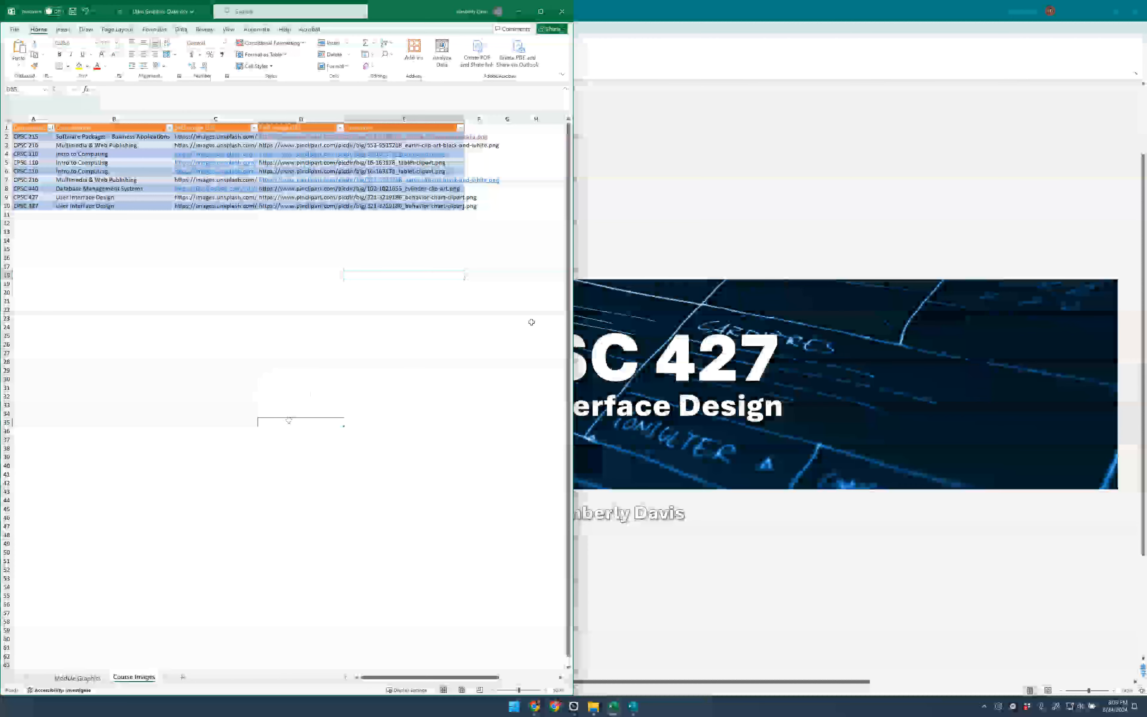
pyautogui.click(659, 203)
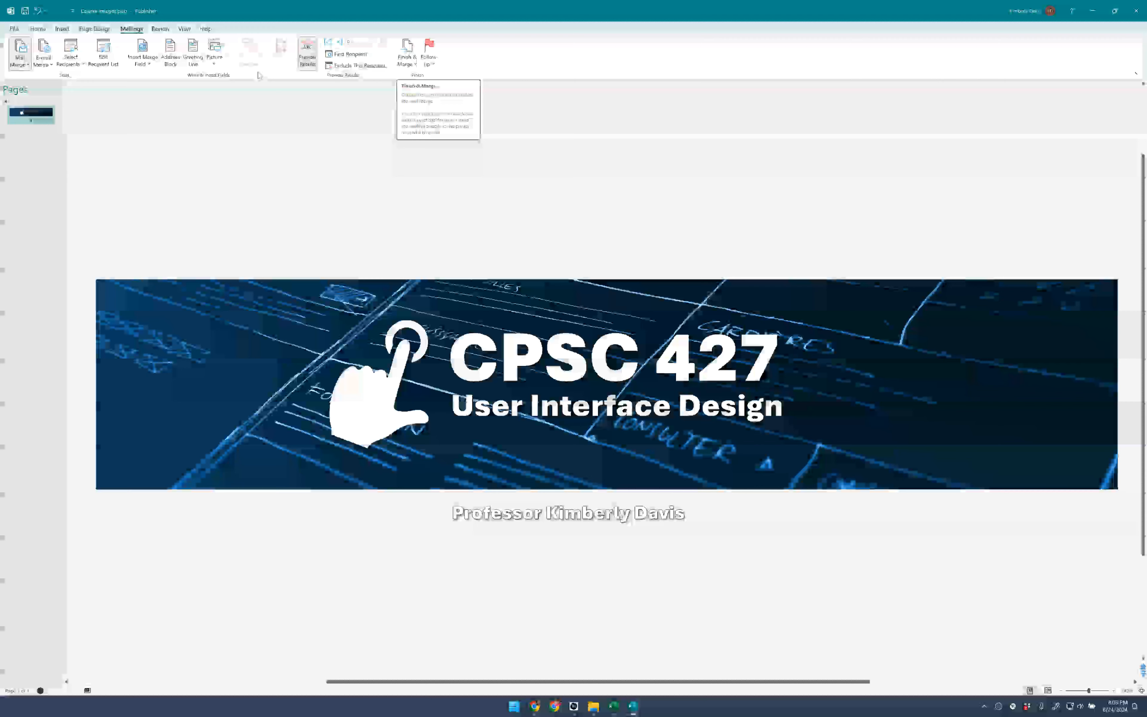
pyautogui.click(15, 30)
pyautogui.click(30, 205)
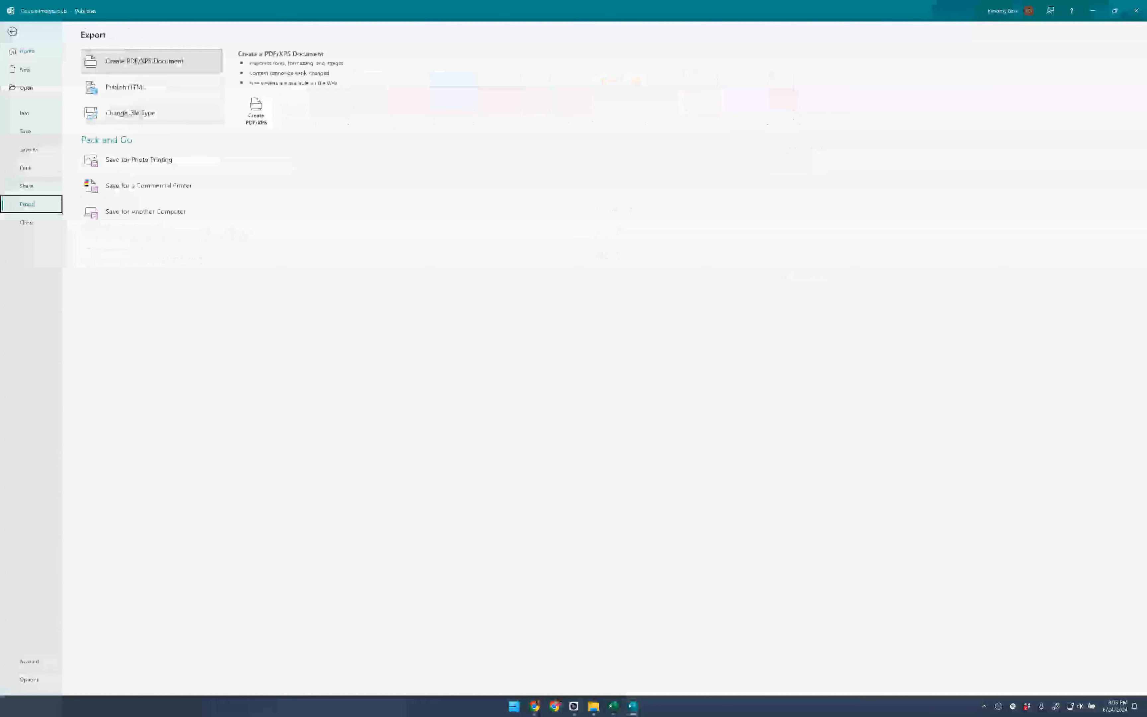
pyautogui.click(12, 32)
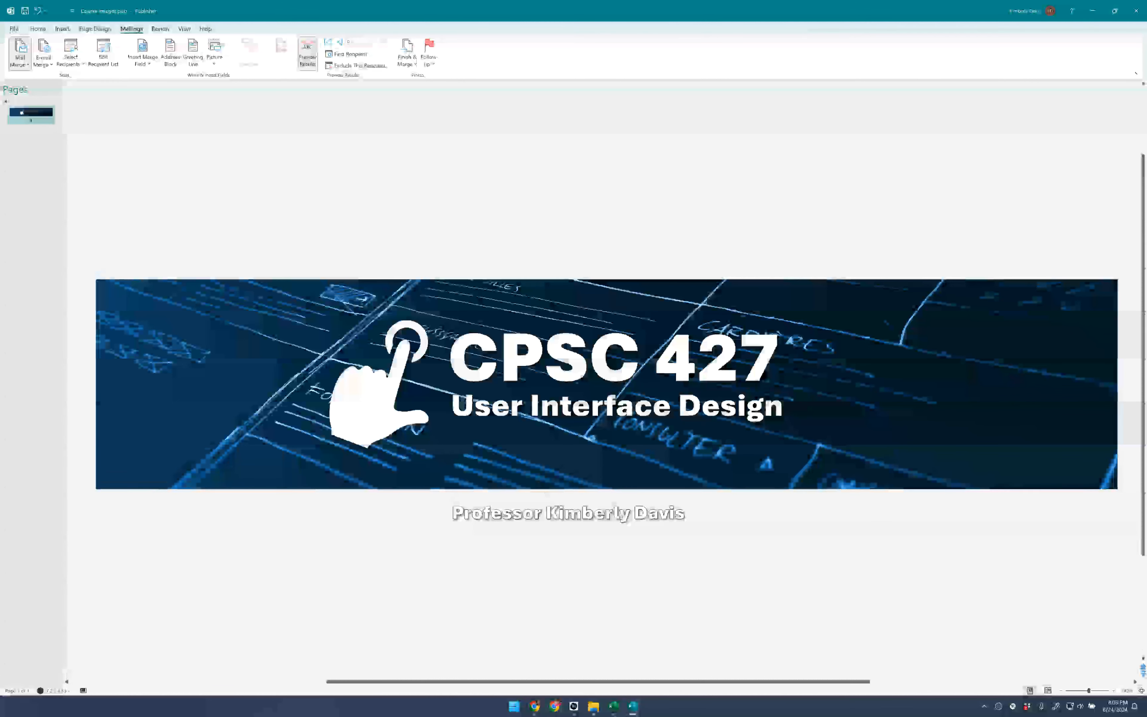
# Switch to File Explorer and open the Course Images Merged folder inside Ultra Graphics to look over the exported banner files.
pyautogui.click(591, 673)
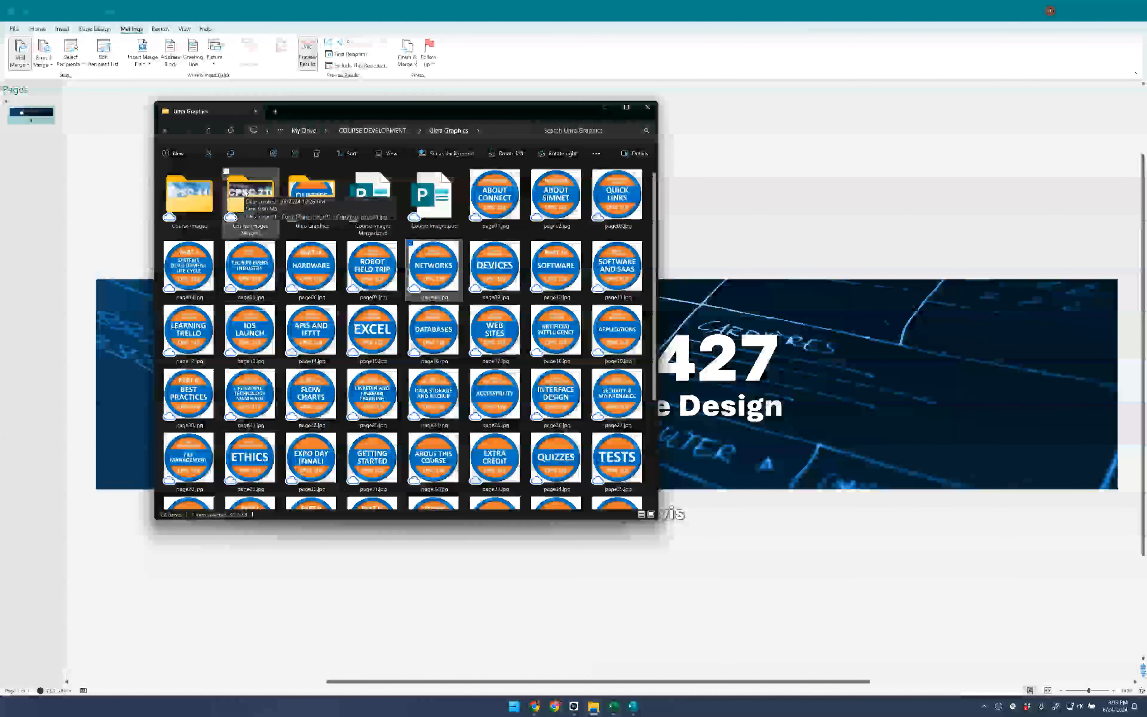
pyautogui.doubleClick(237, 187)
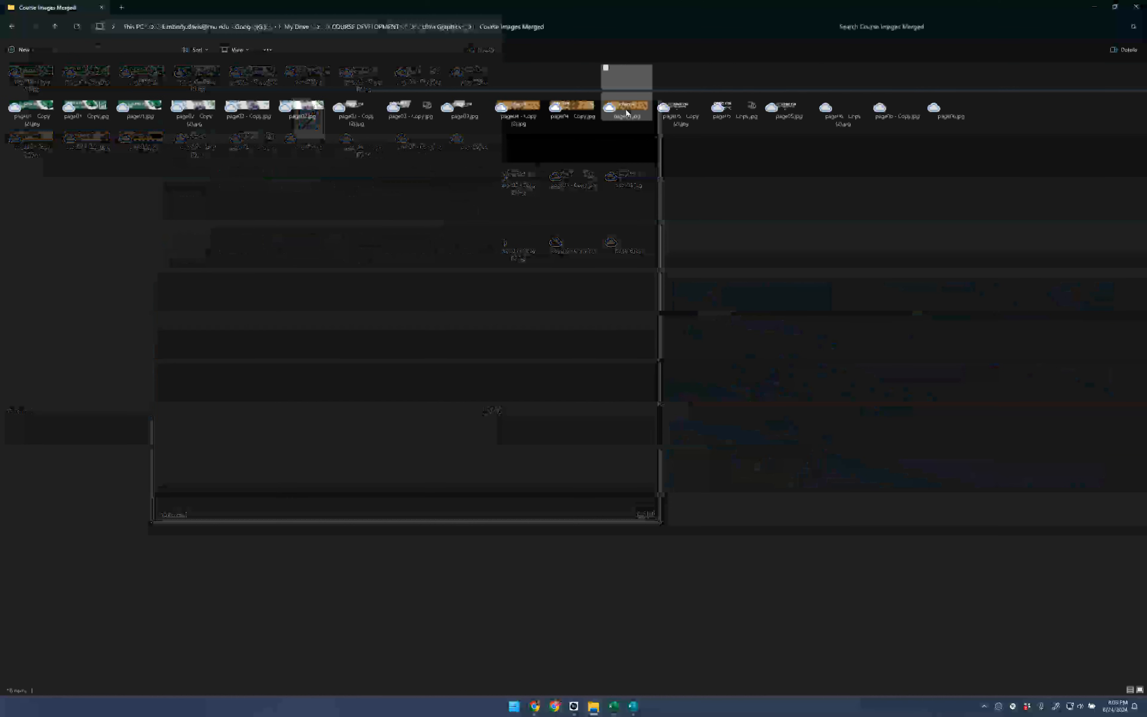
pyautogui.click(626, 107)
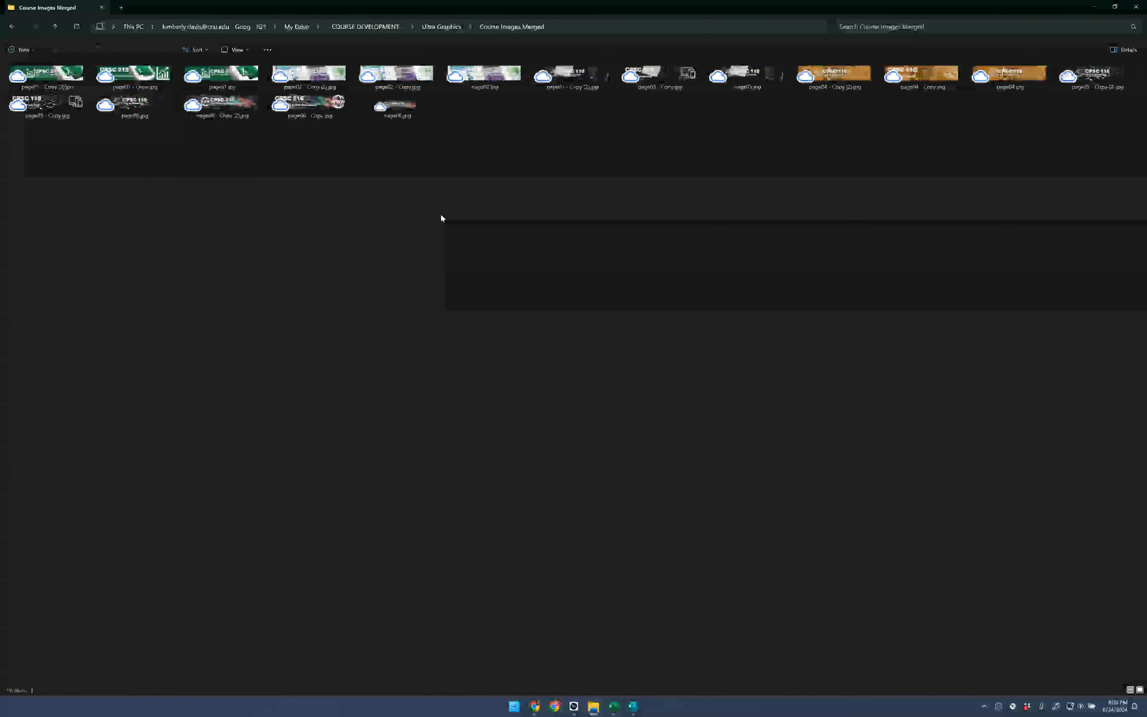
# Open the Course Images folder inside Ultra Graphics and view the two CPSC 216 banners, page02.jpg and page06.jpg.
pyautogui.click(441, 28)
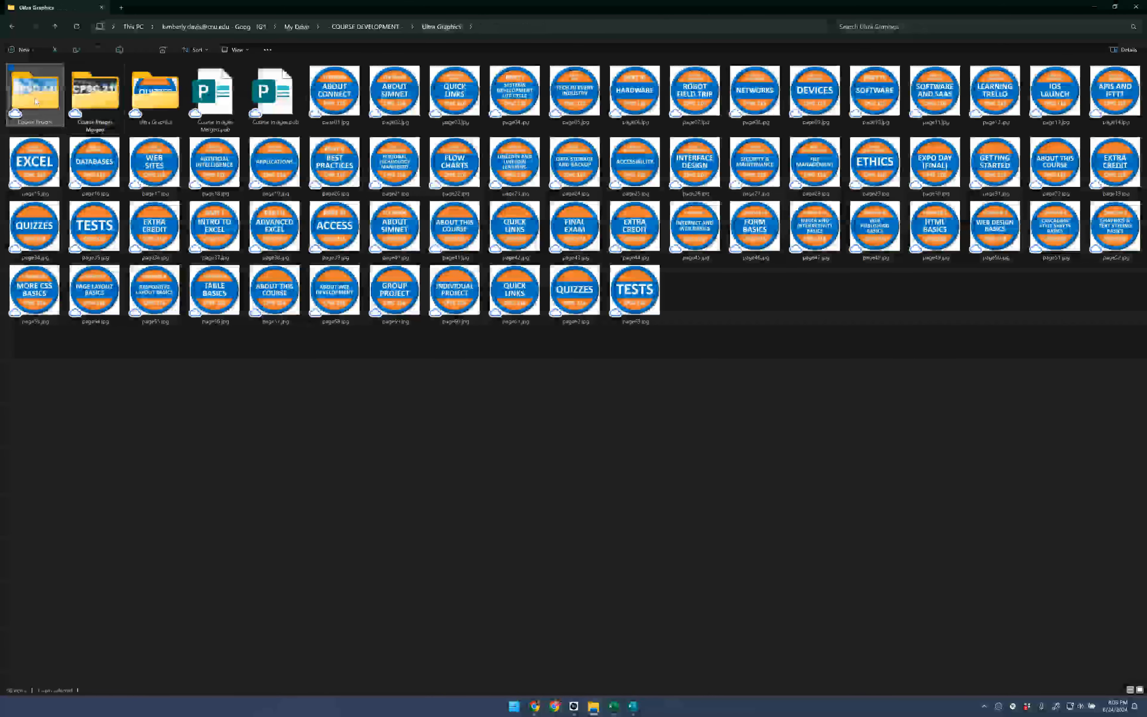
pyautogui.doubleClick(35, 101)
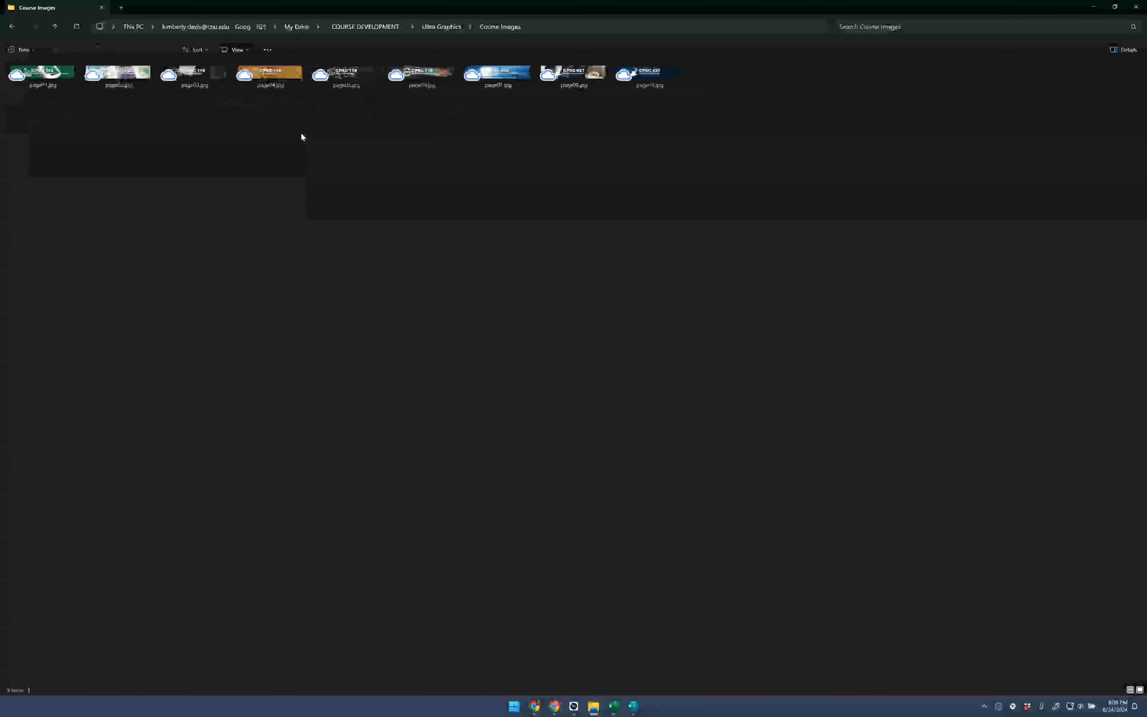
pyautogui.click(135, 75)
pyautogui.doubleClick(136, 76)
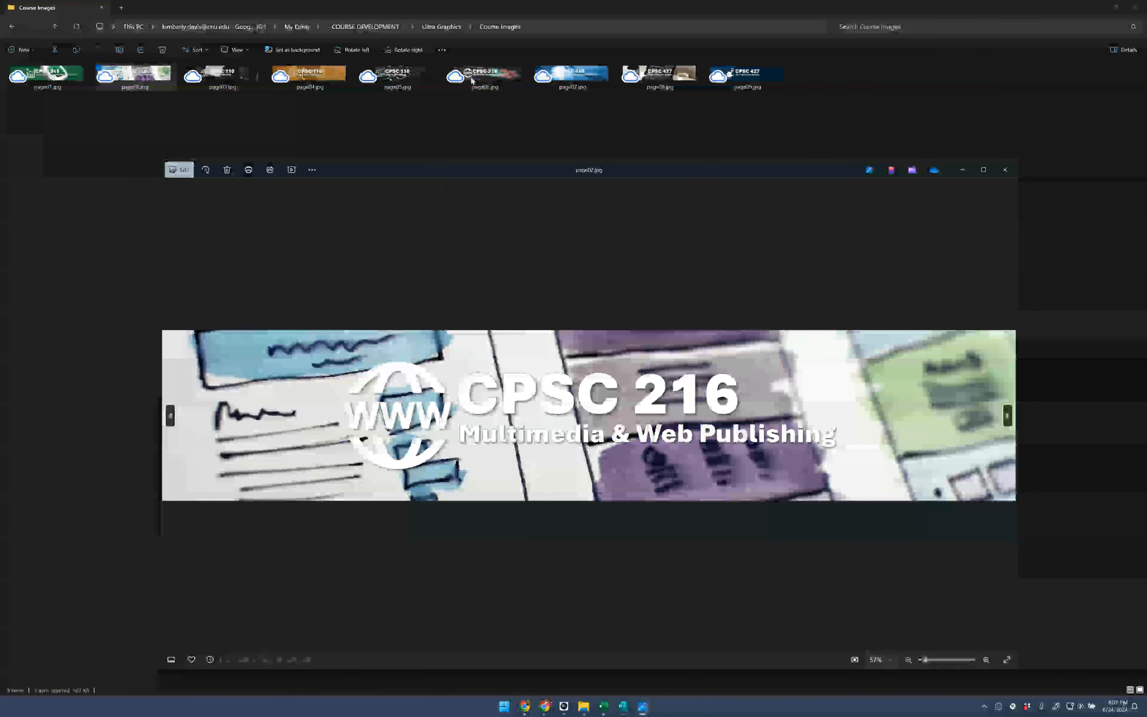
pyautogui.doubleClick(501, 77)
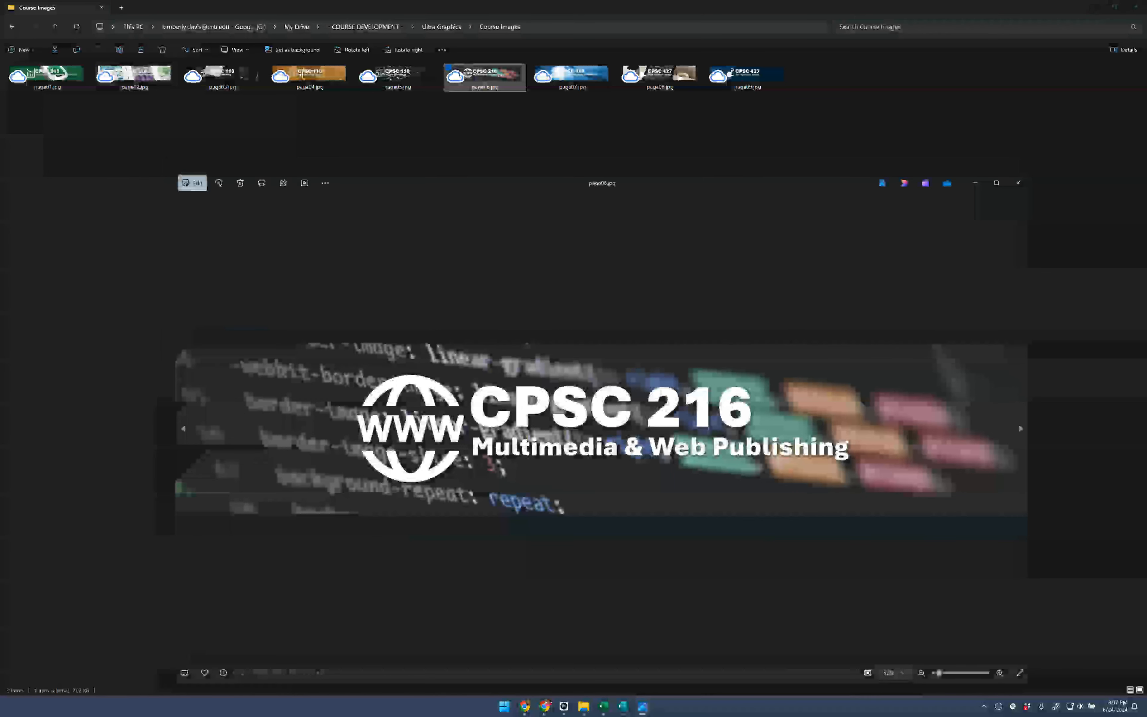
# Open the CPSC 215 banner, page01.jpg, and maximize the image viewer to inspect it at full size.
pyautogui.doubleClick(59, 78)
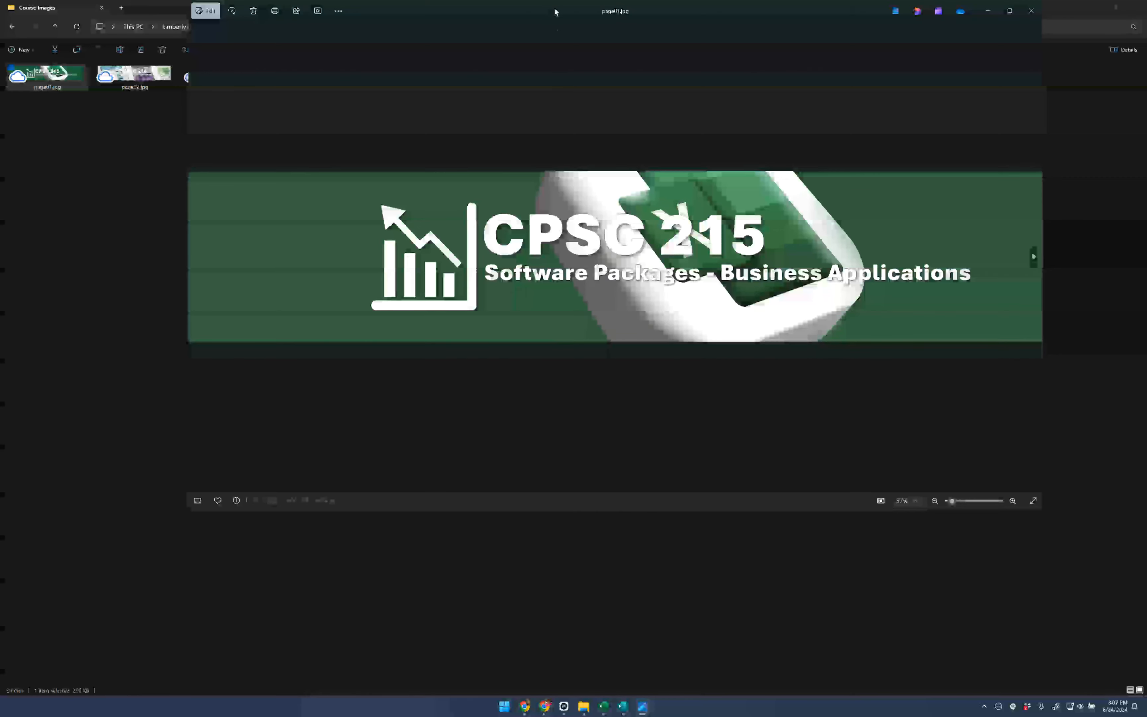
pyautogui.moveTo(556, 12); pyautogui.dragTo(519, 145)
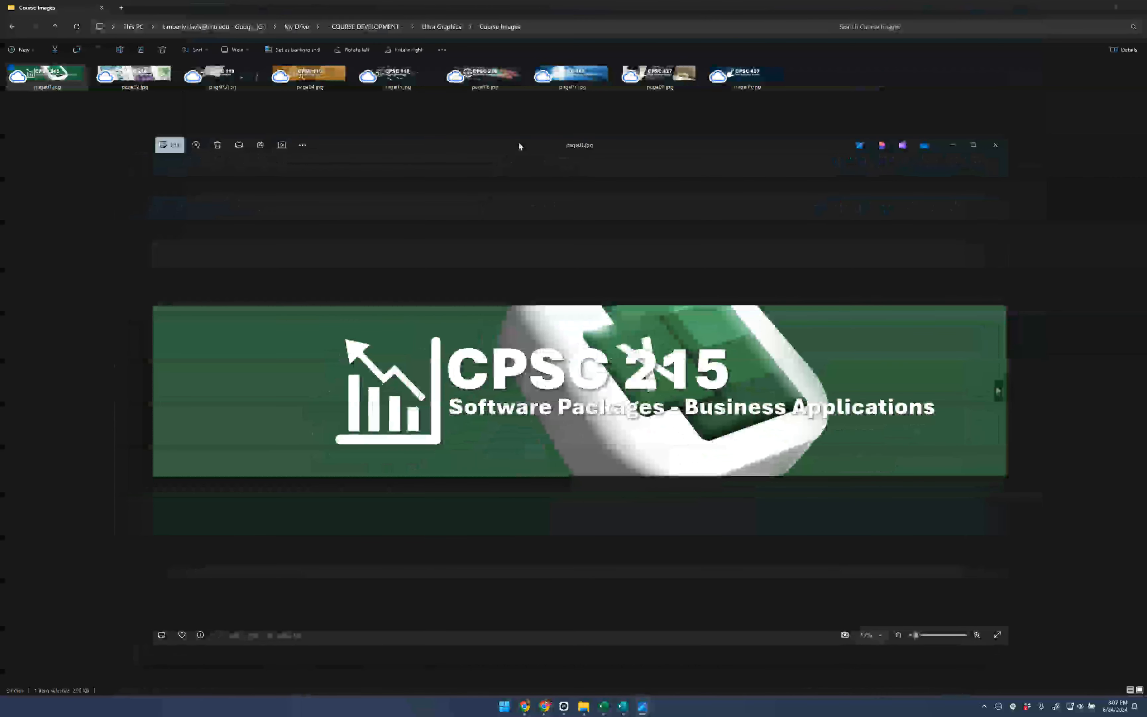
pyautogui.click(975, 145)
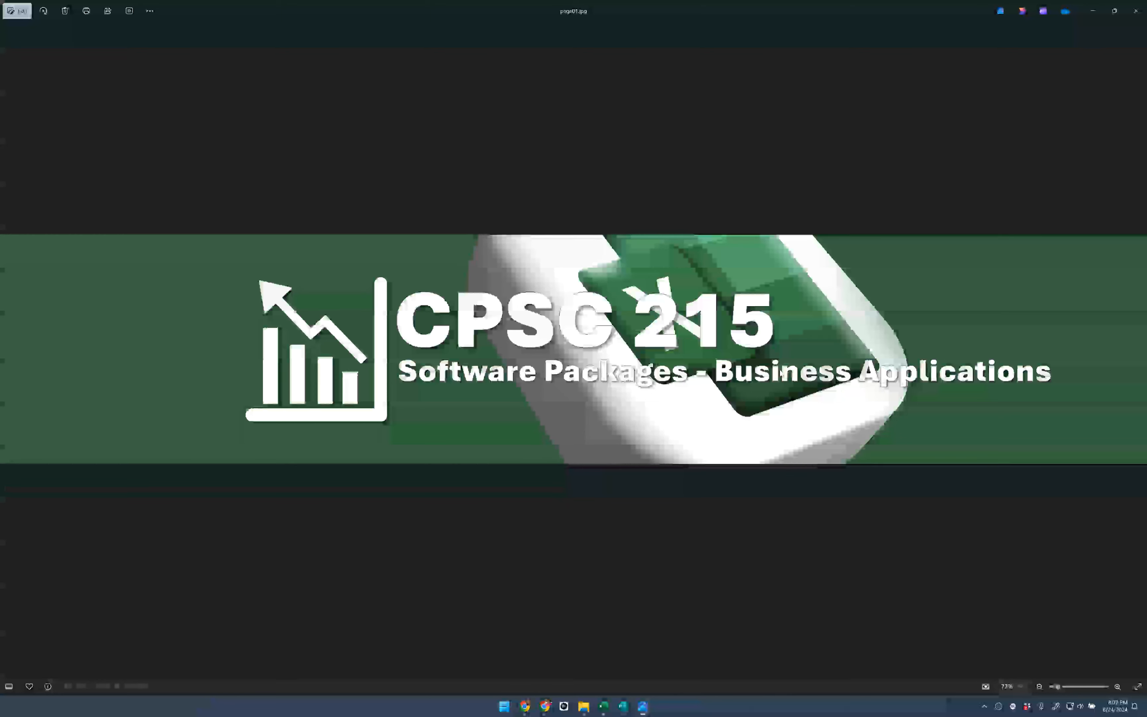
pyautogui.hotkey('alt', 'Tab')
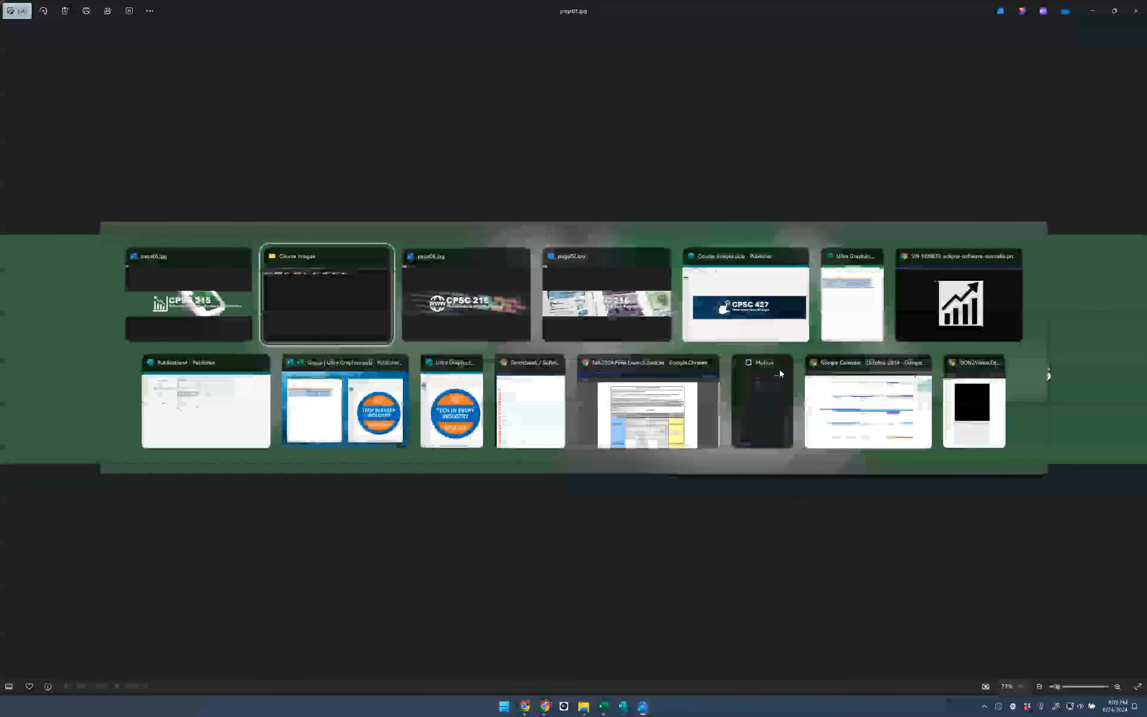